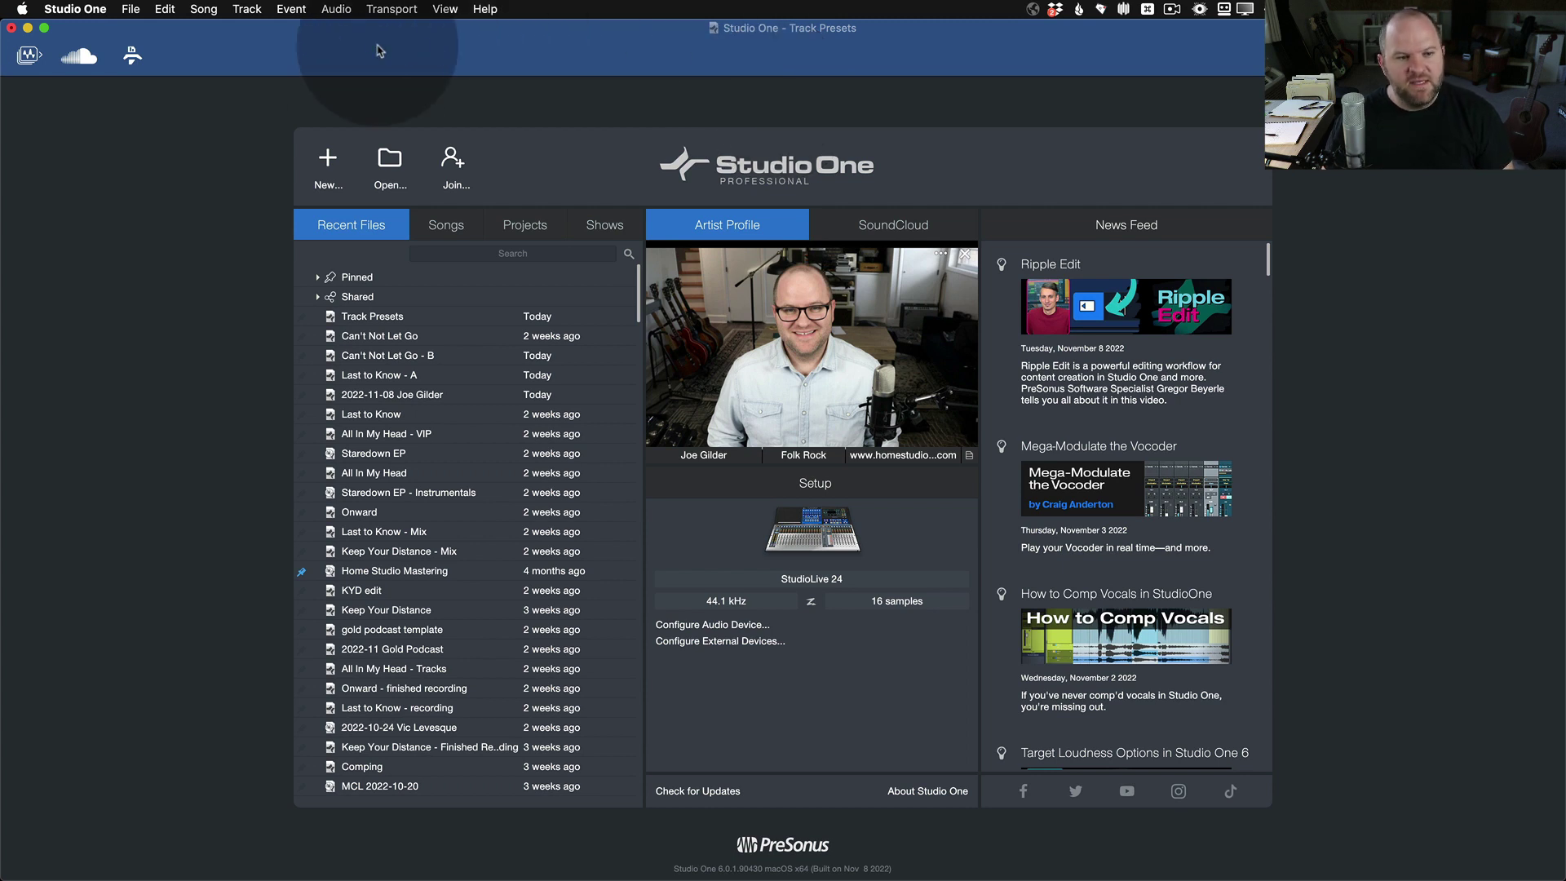
Create a song named ashjfklasdf from the Mix Template NEW user template and dismiss its song information window.
left_click(335, 164)
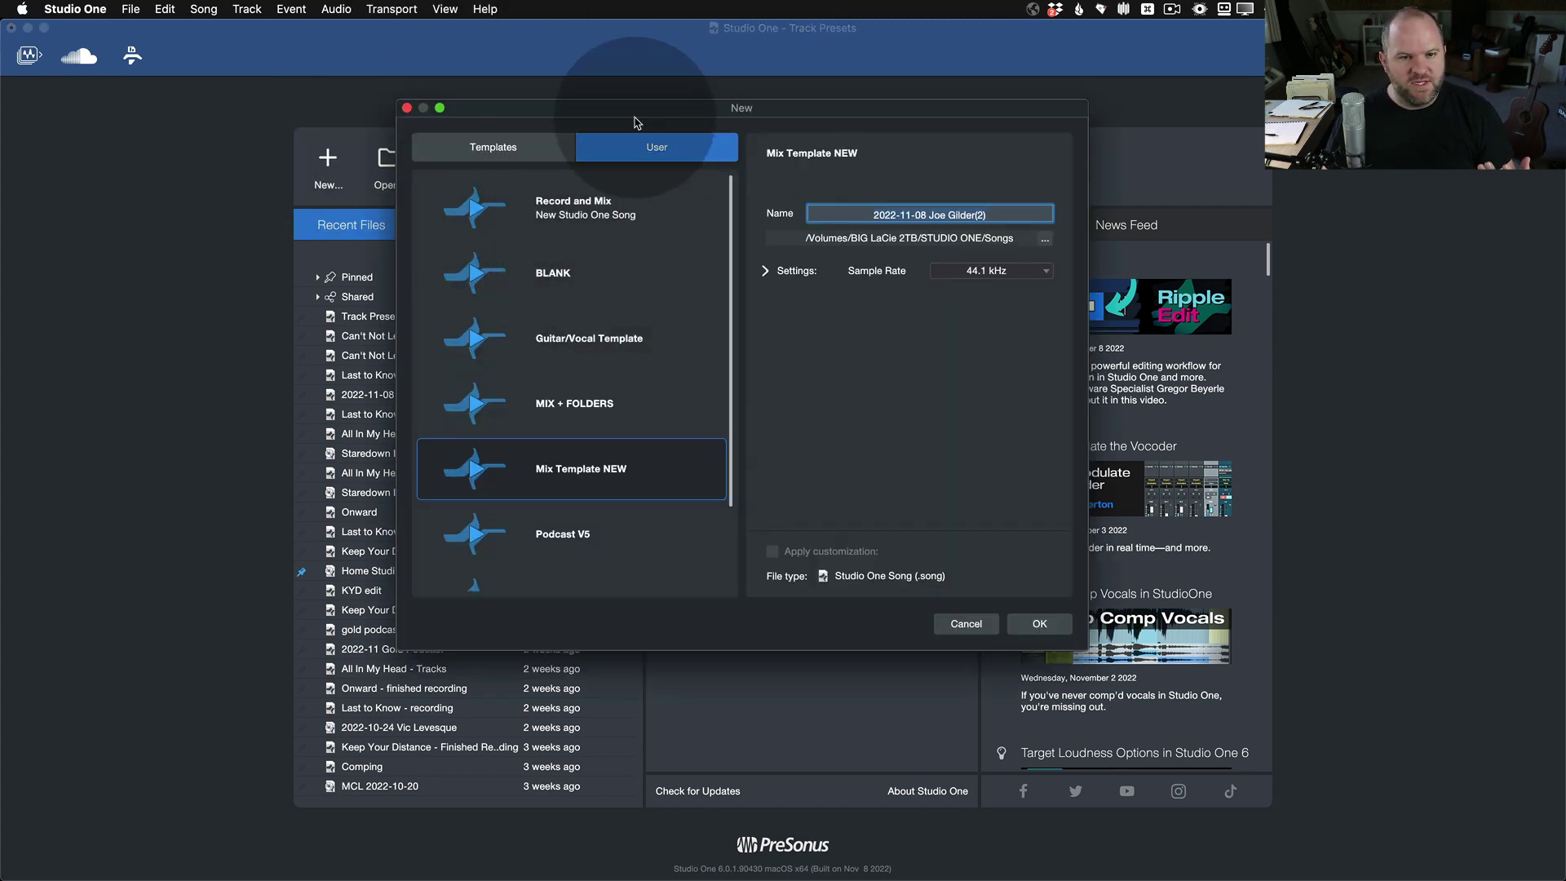
left_click(617, 150)
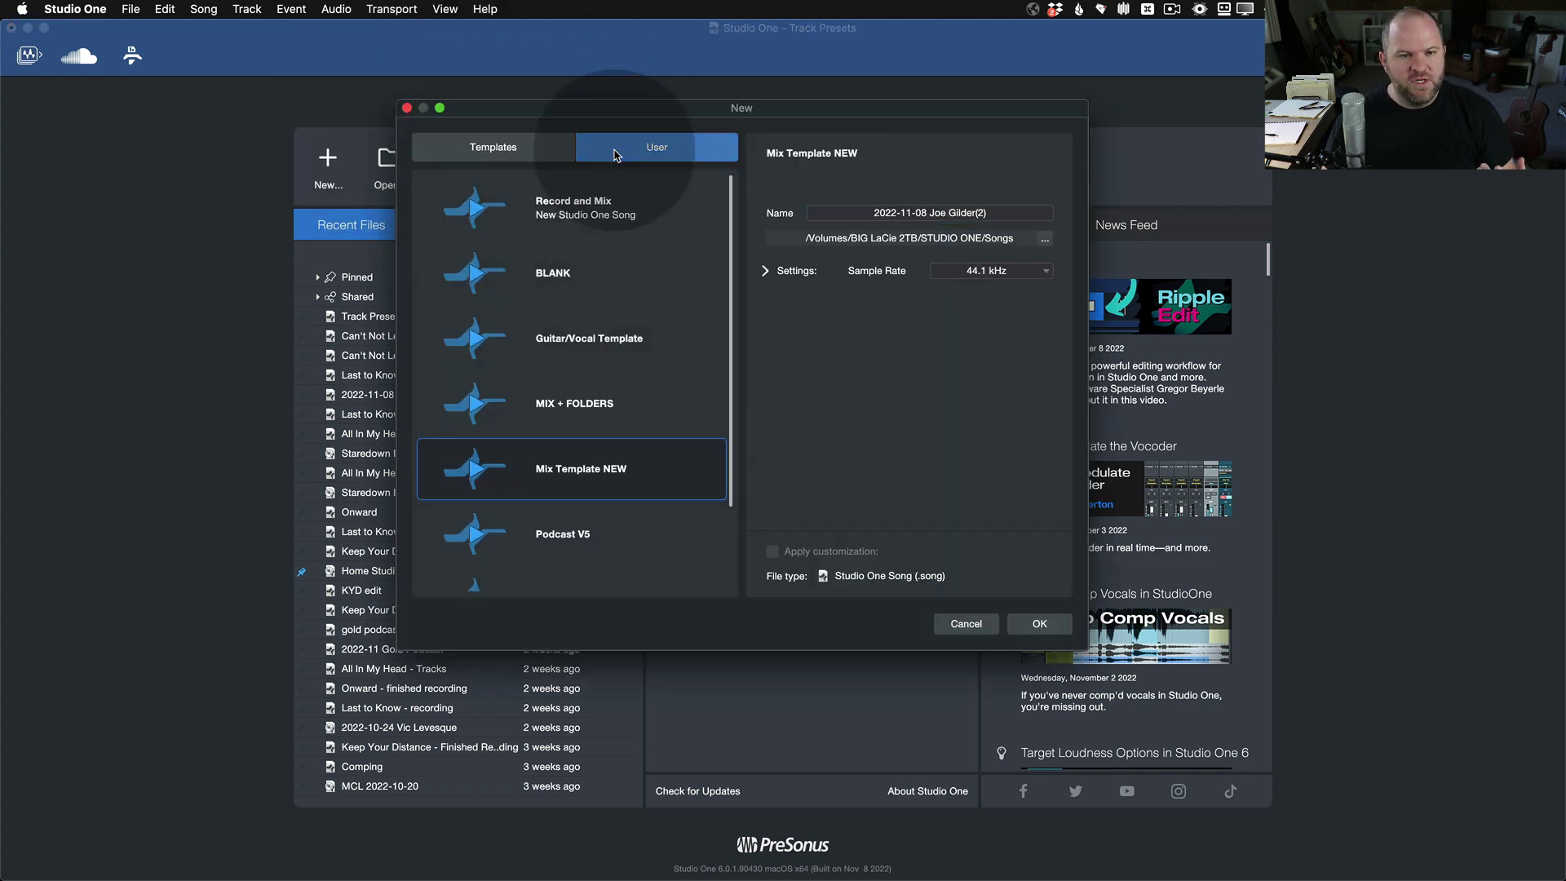
left_click(922, 214)
type("ashjfklasdf")
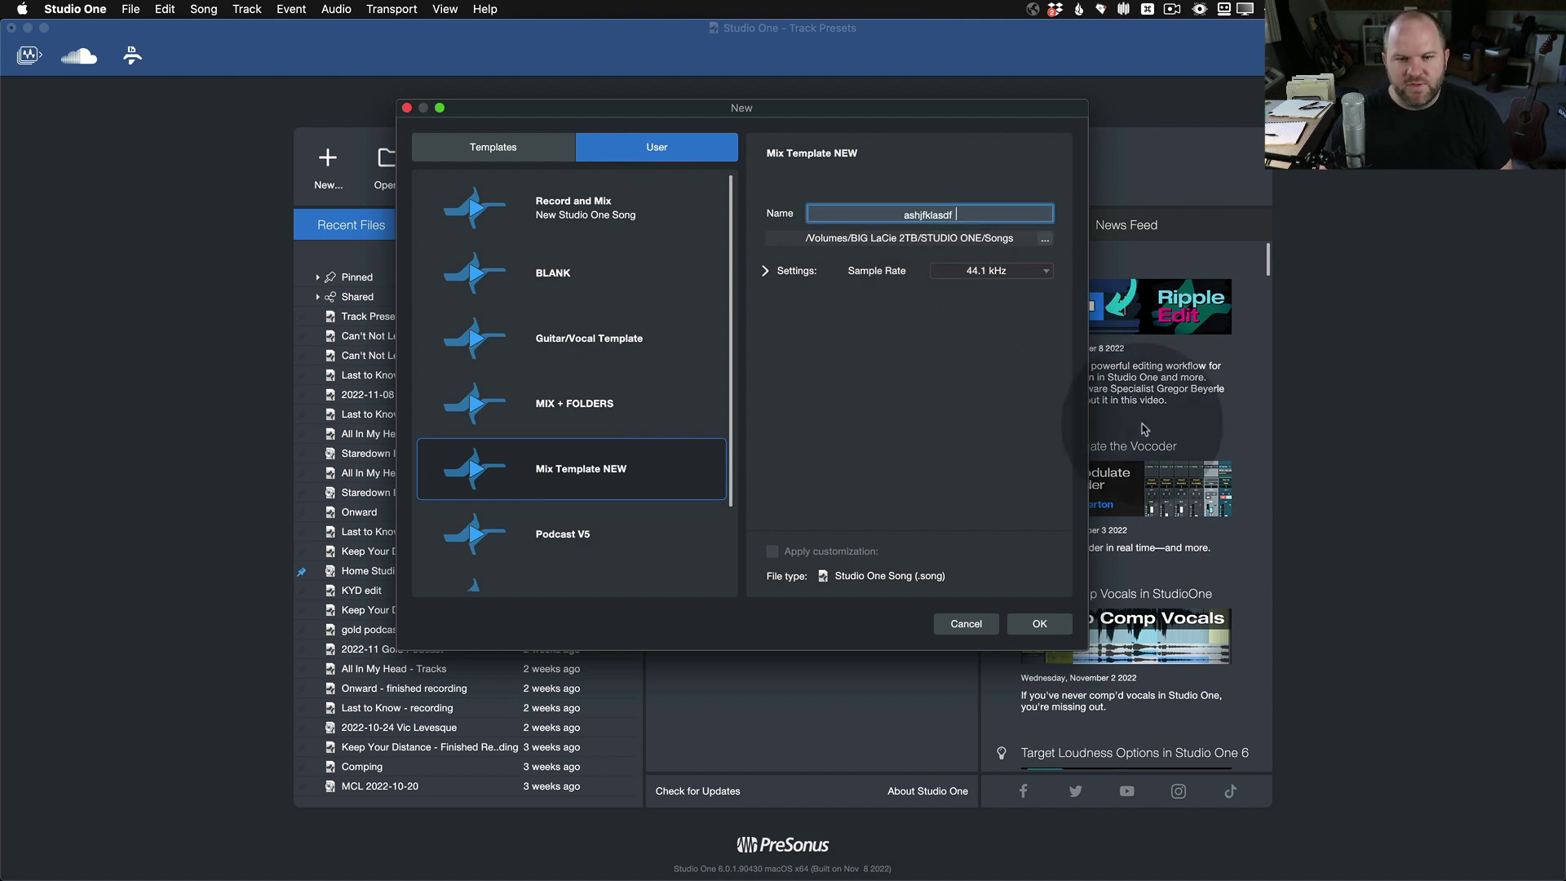
left_click(1057, 627)
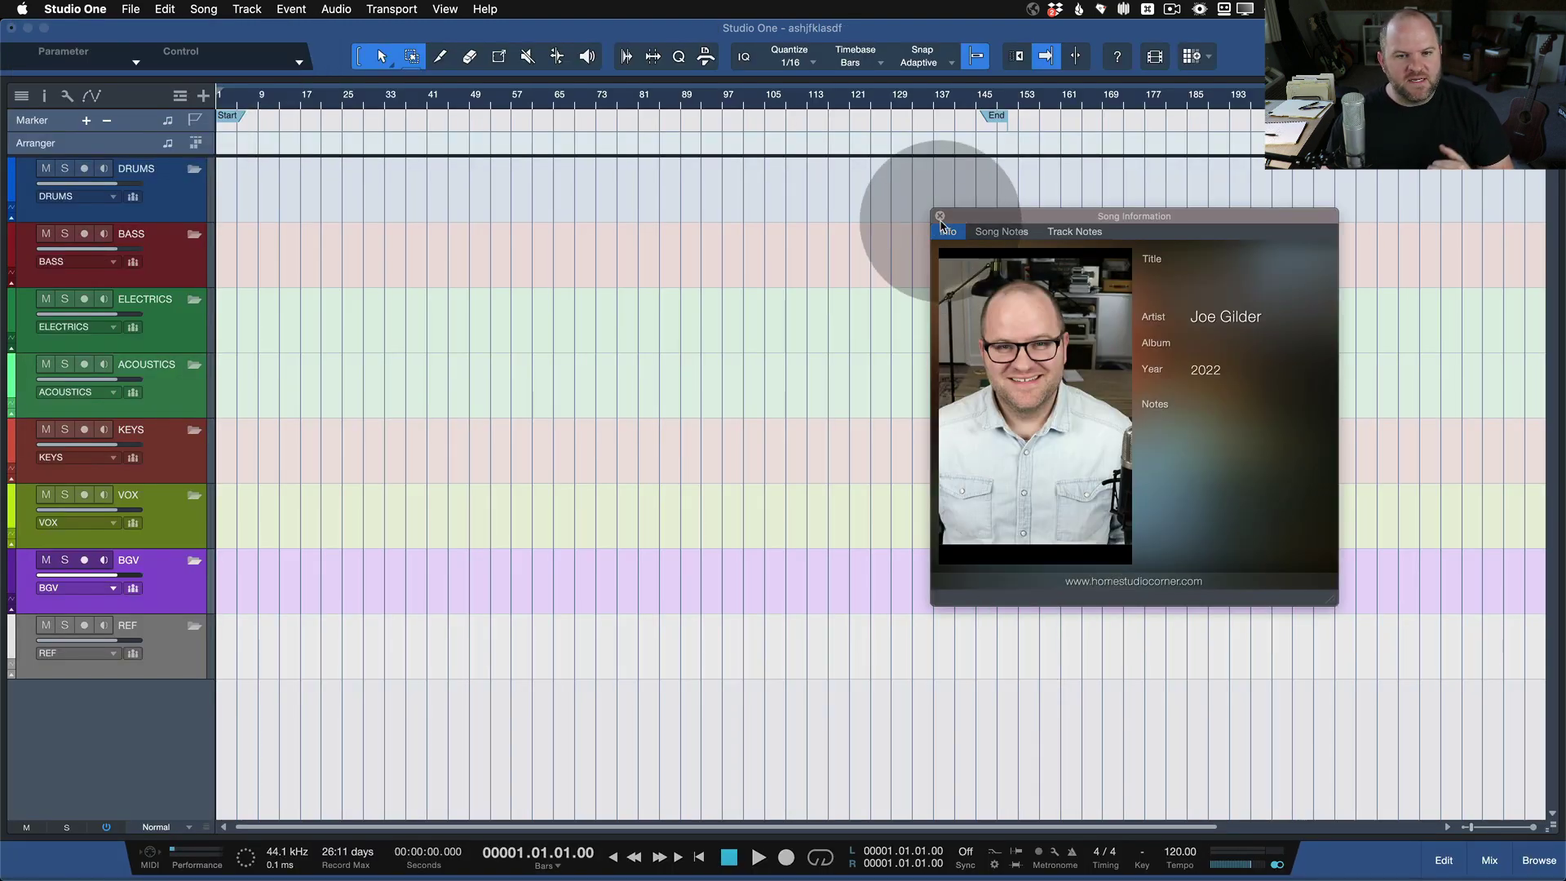
left_click(939, 217)
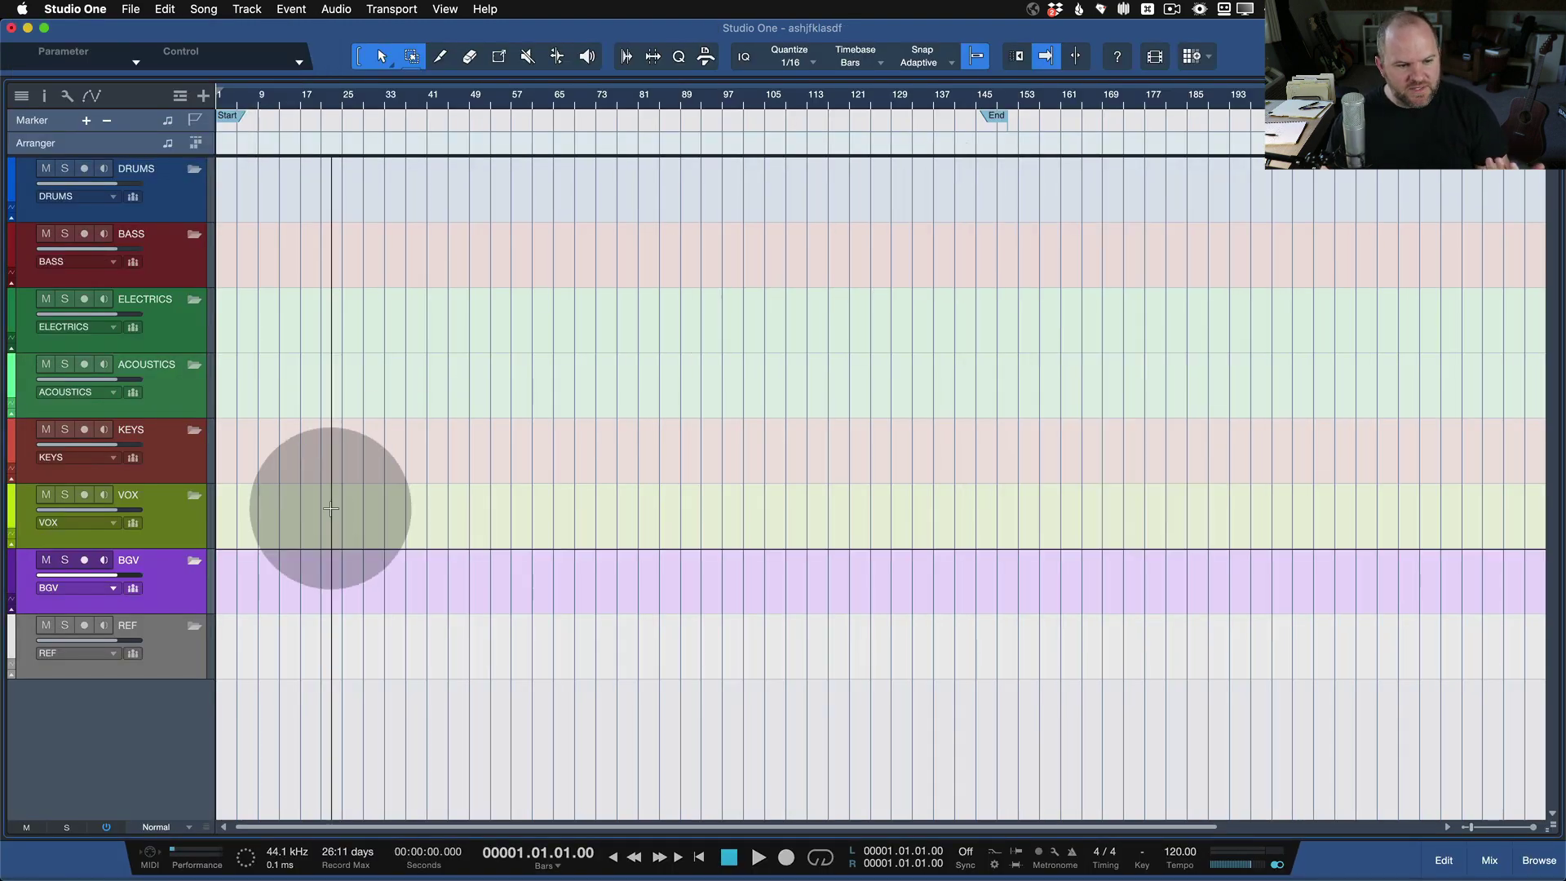
Select all folder tracks from DRUMS to REF and view the bus assignment choices of the DRUMS folder.
left_click(195, 212)
left_click(142, 662, "shift")
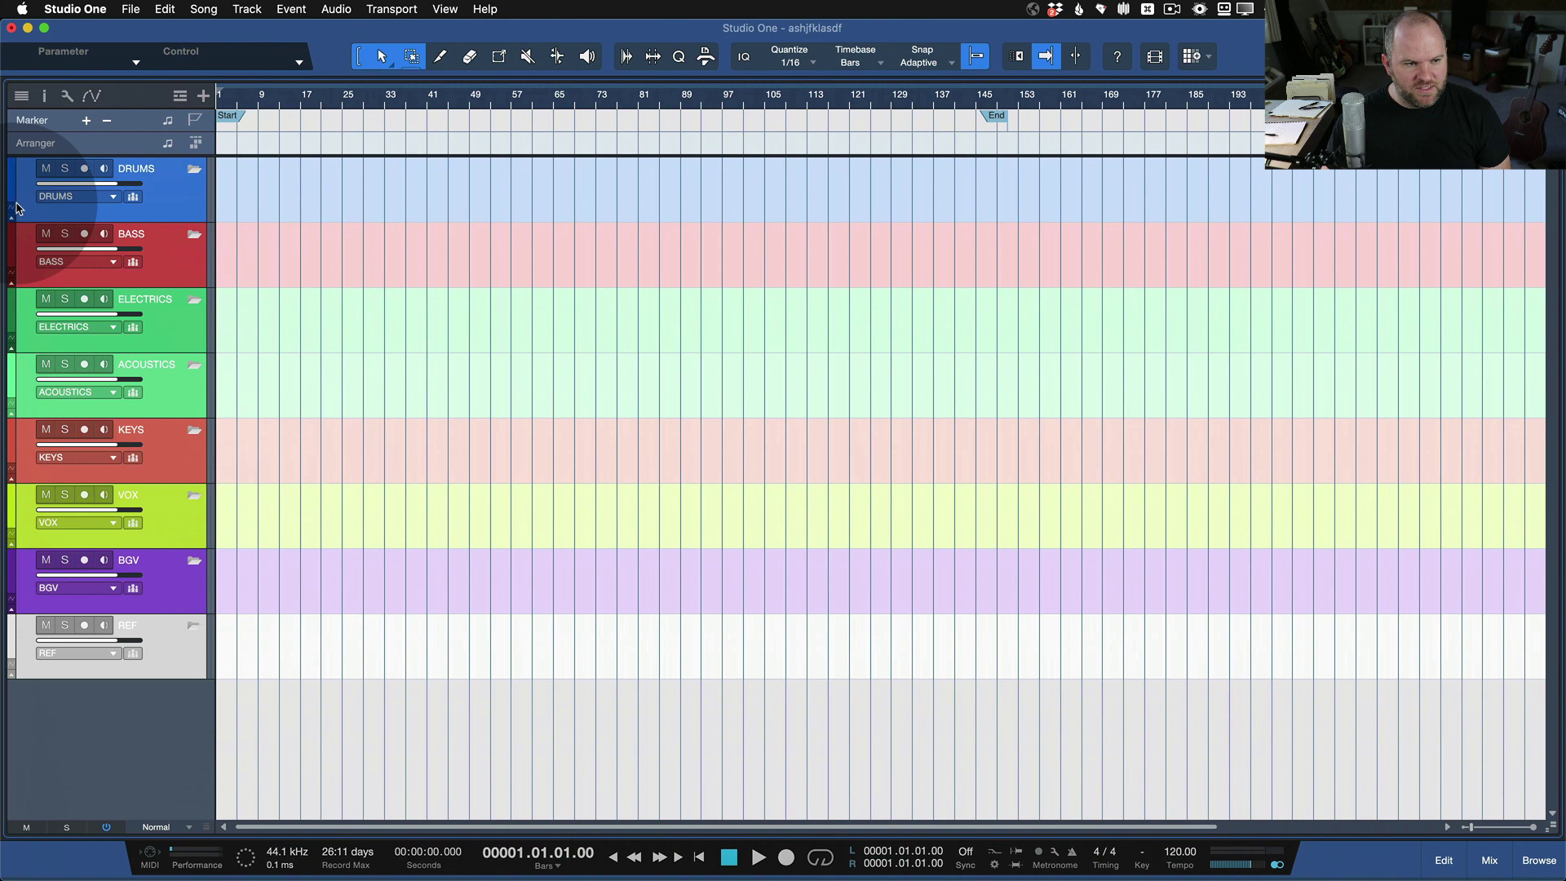
left_click(344, 204)
left_click(88, 202)
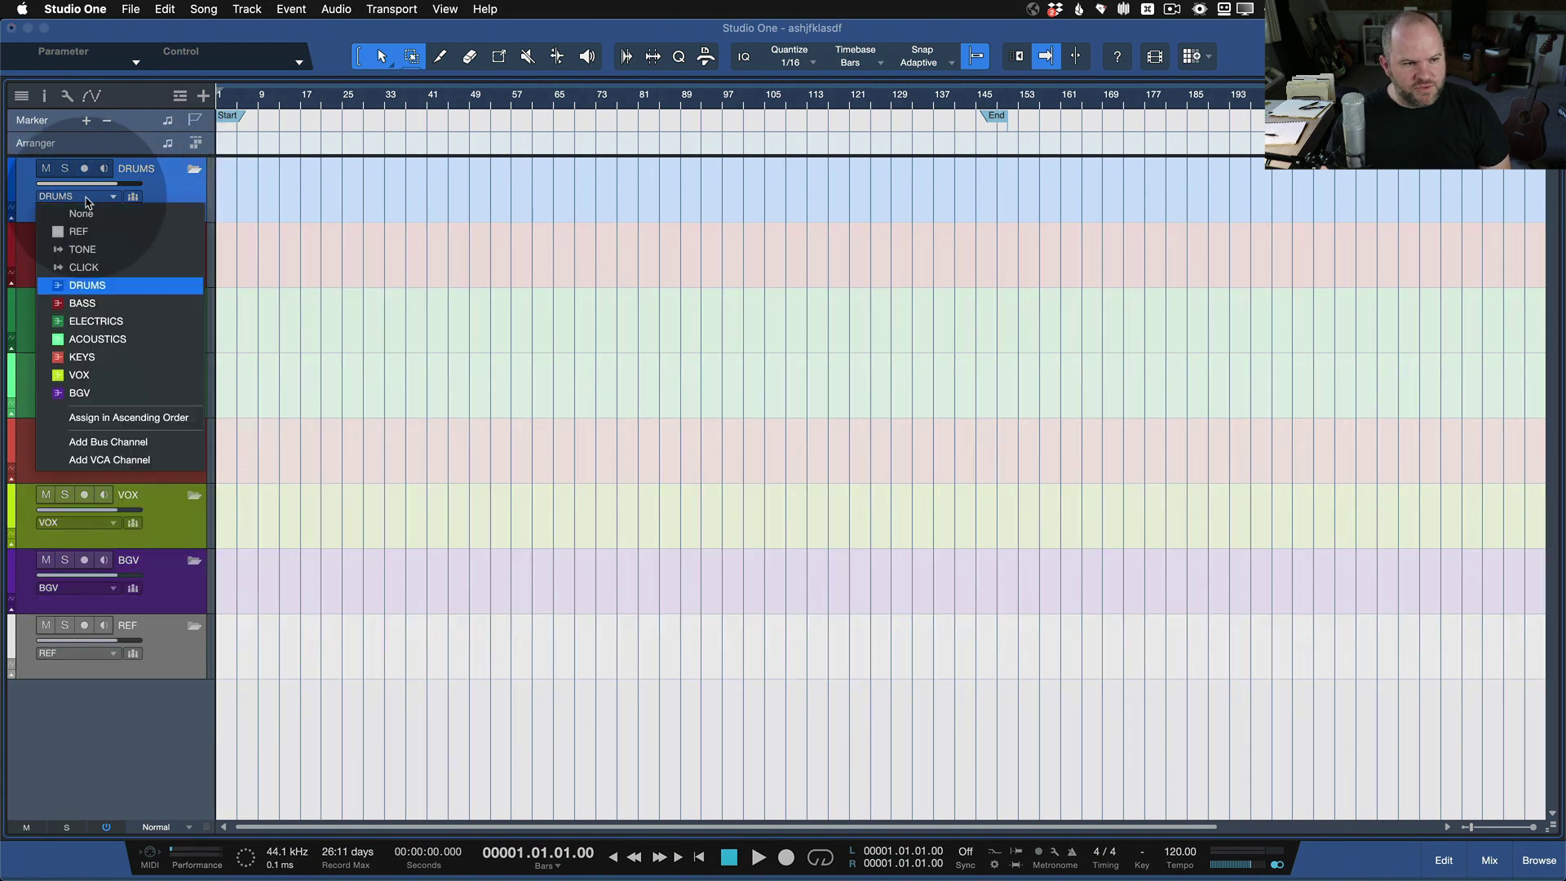
left_click(157, 194)
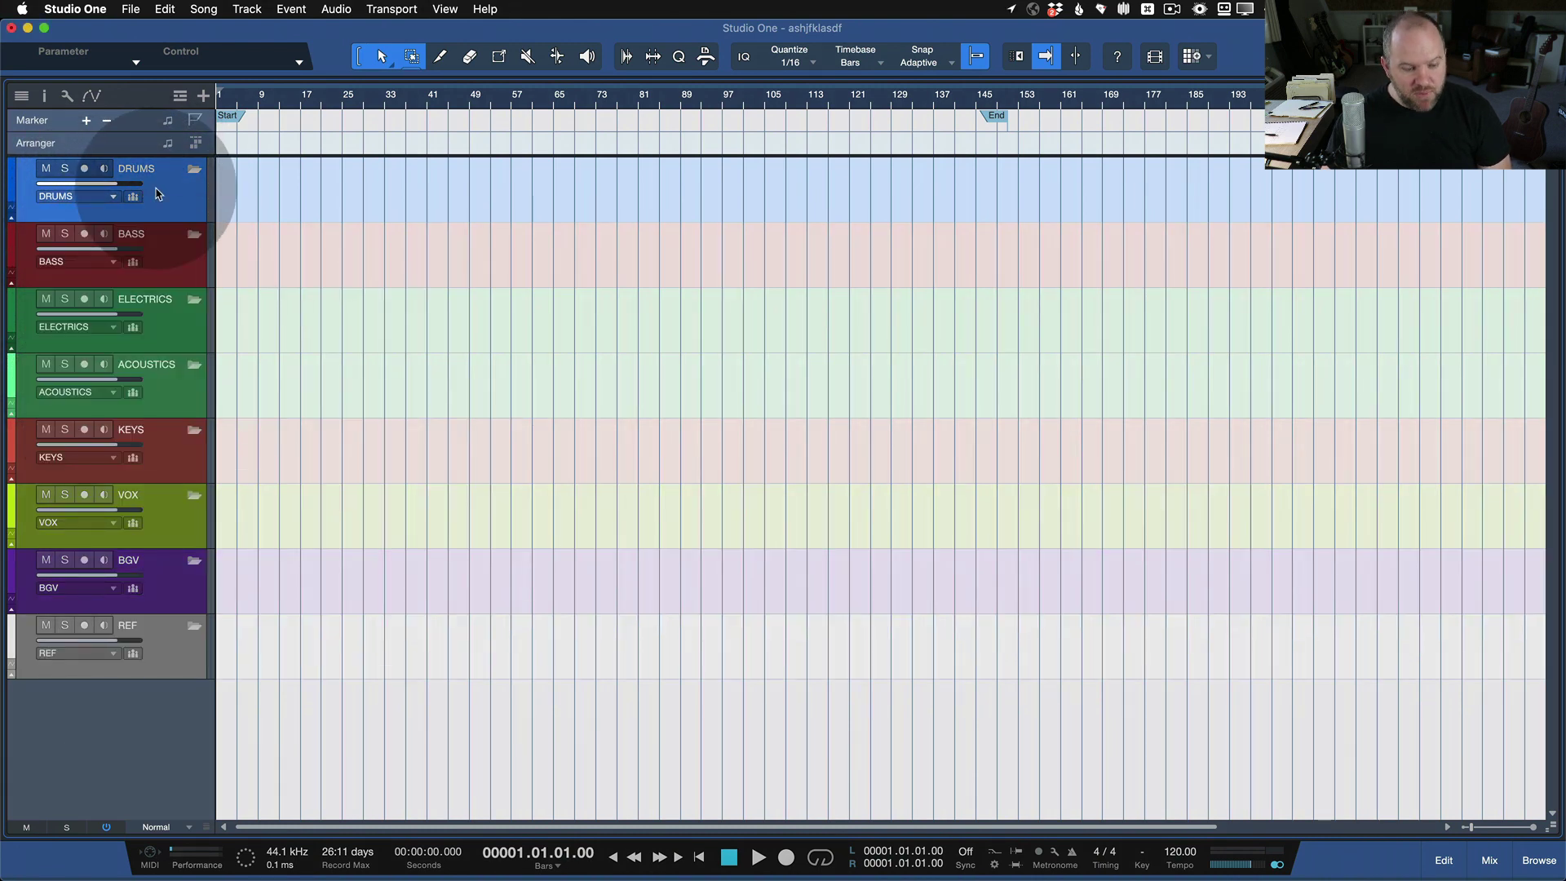
Show the mix console and select the effects channels from Room Reverb to 1/2 Beat Delay.
key("F3")
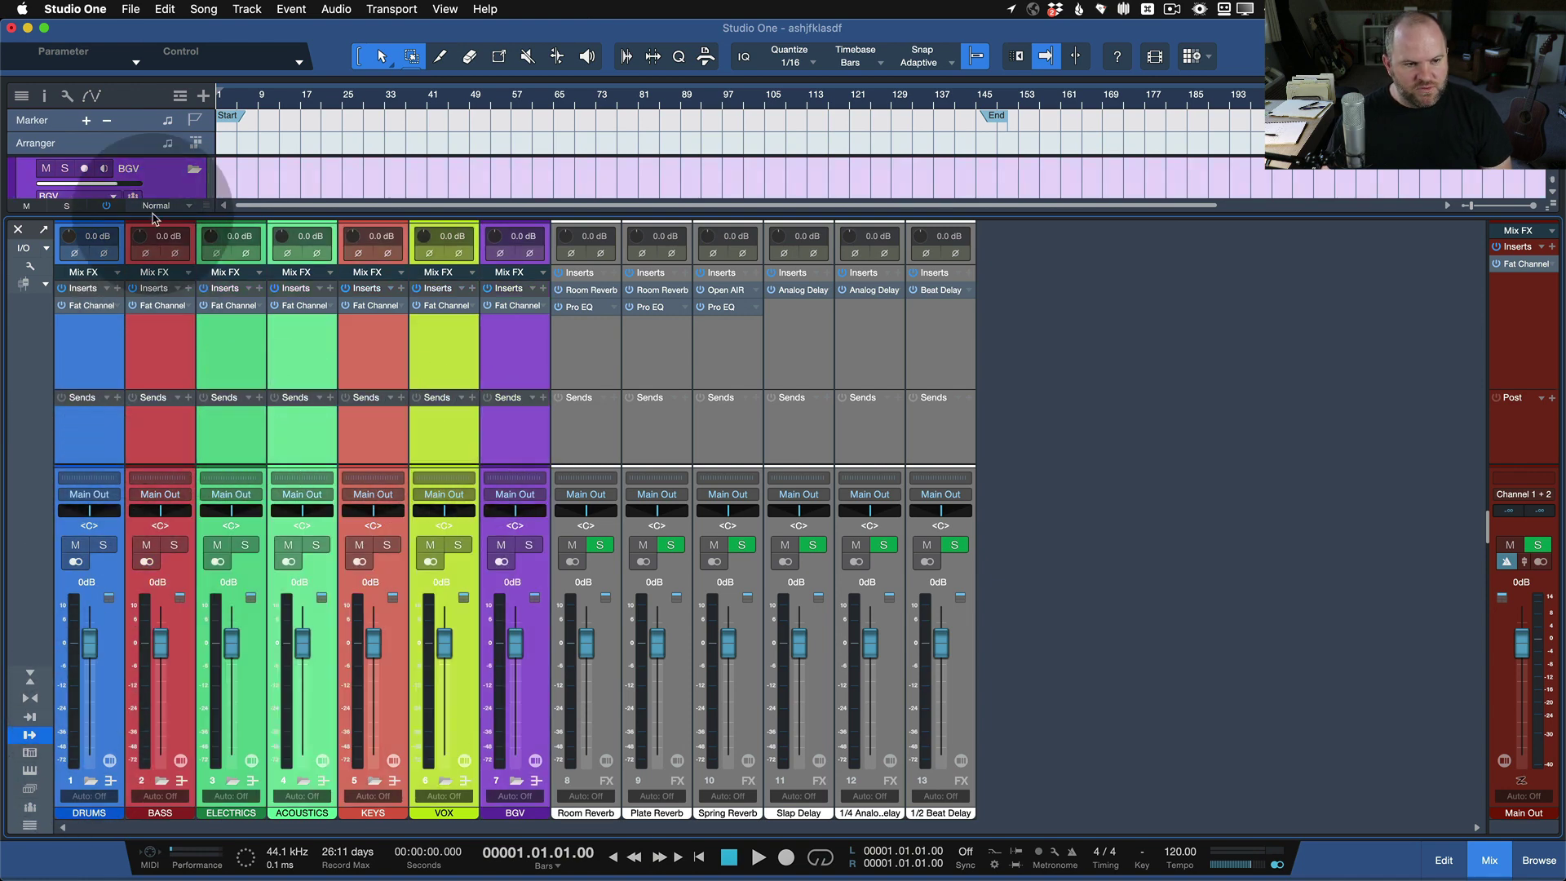
left_click(584, 425)
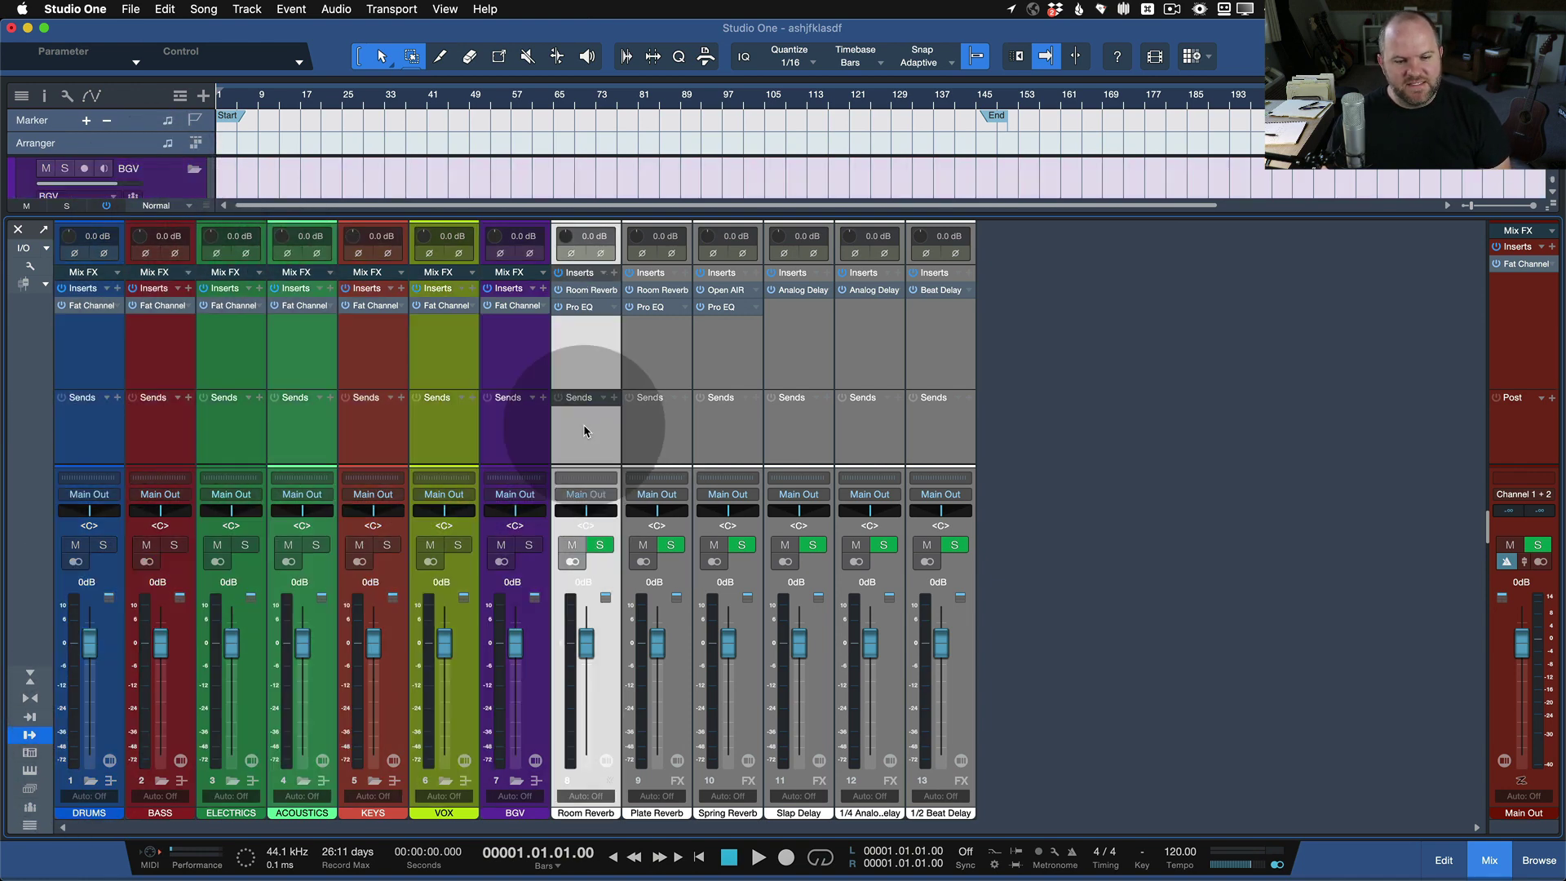
left_click(936, 437, "shift")
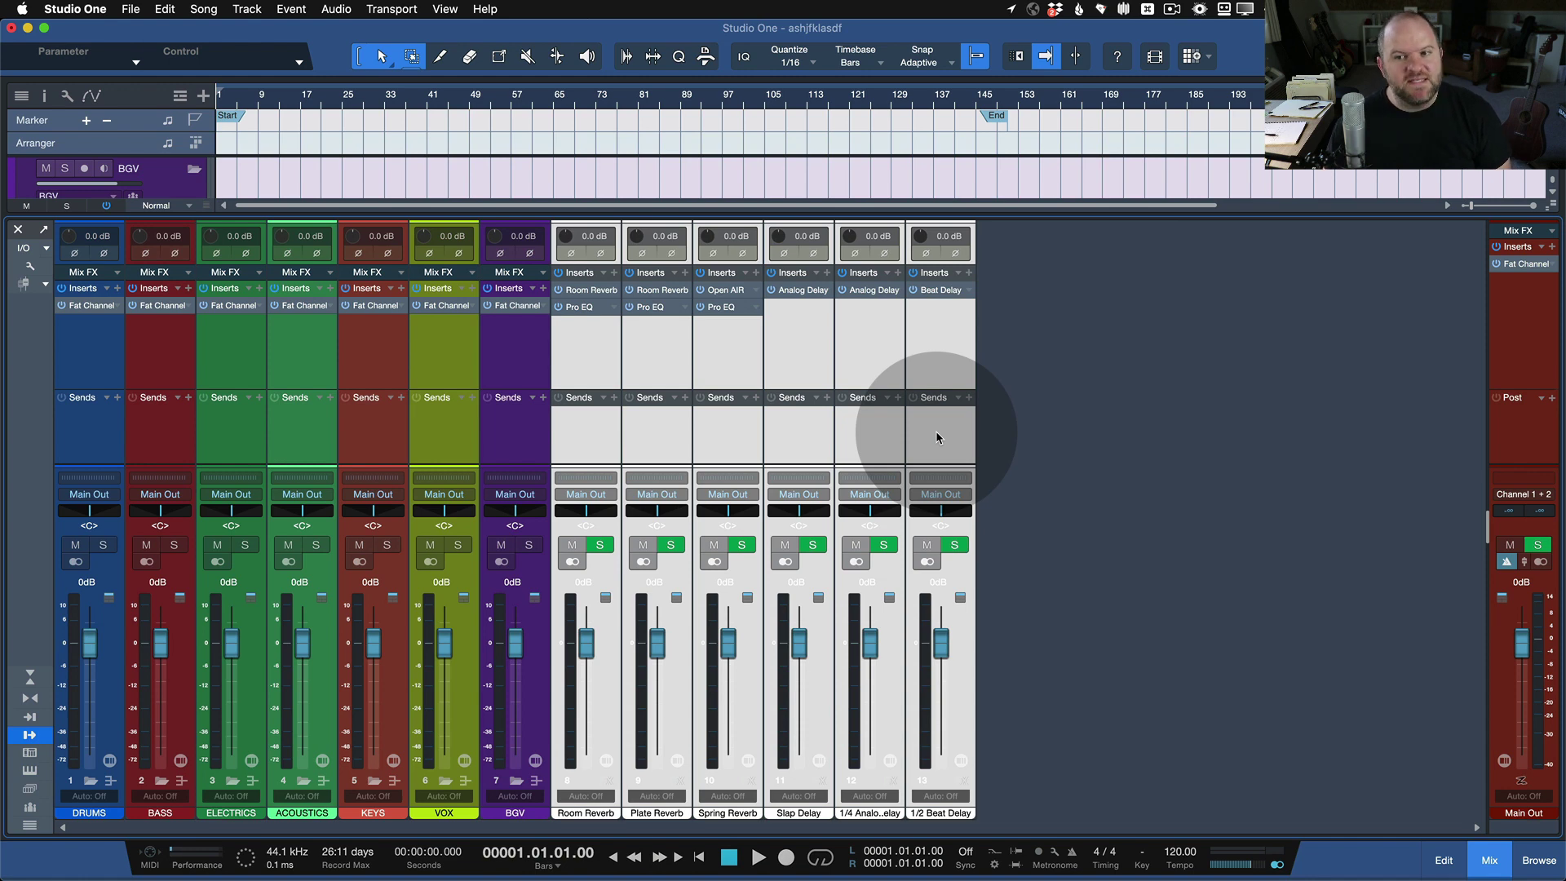
Inspect the compressor and equalizer power states in the DRUMS bus's Fat Channel, then close the plug-in and the console.
left_click(90, 359)
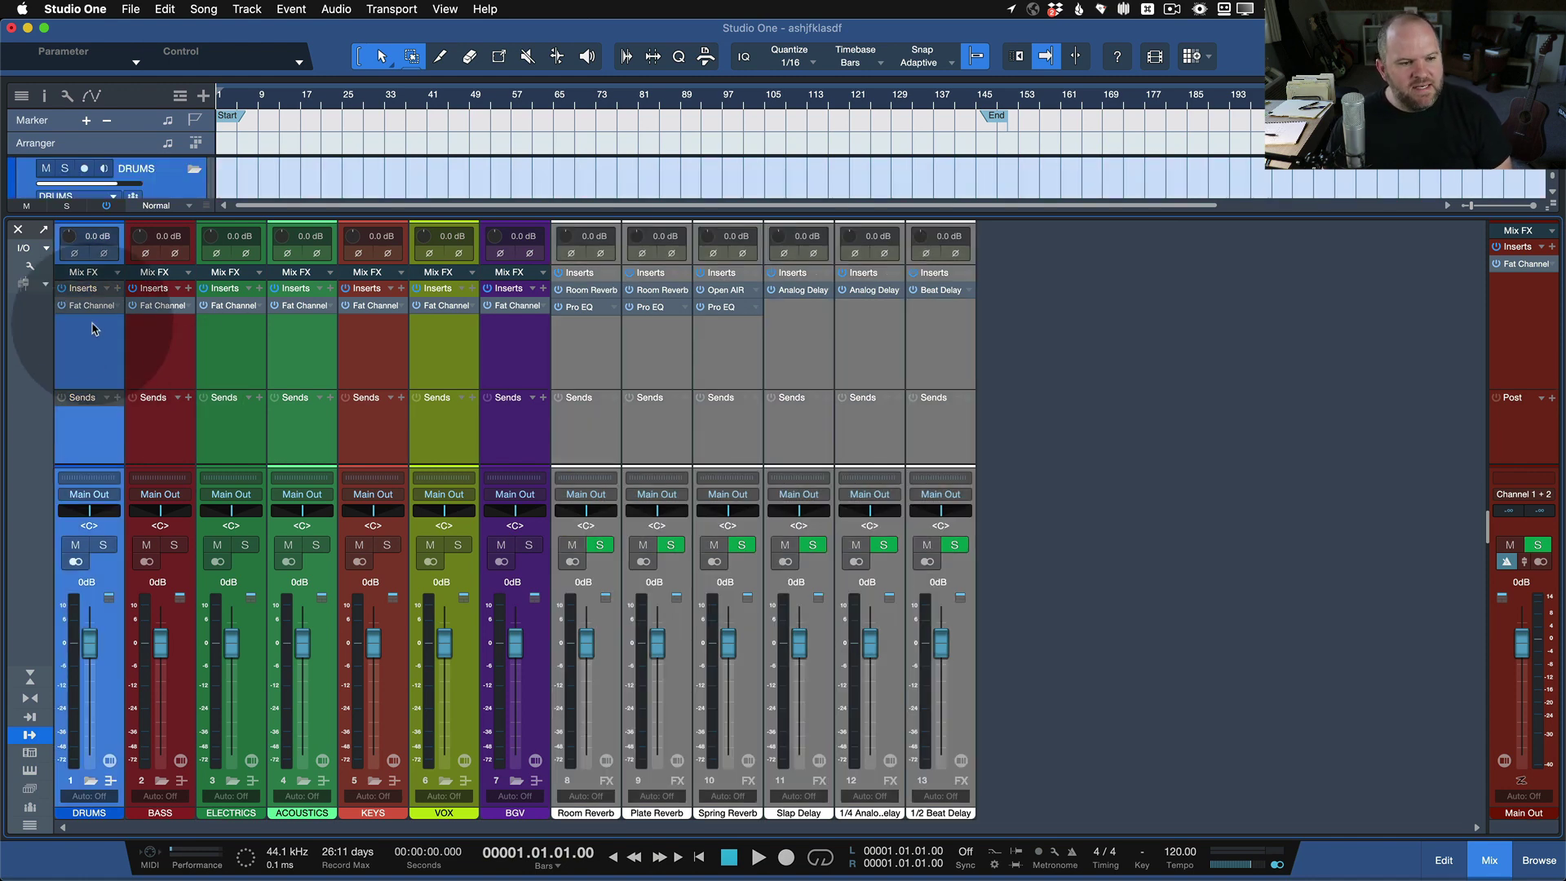
left_click(91, 307)
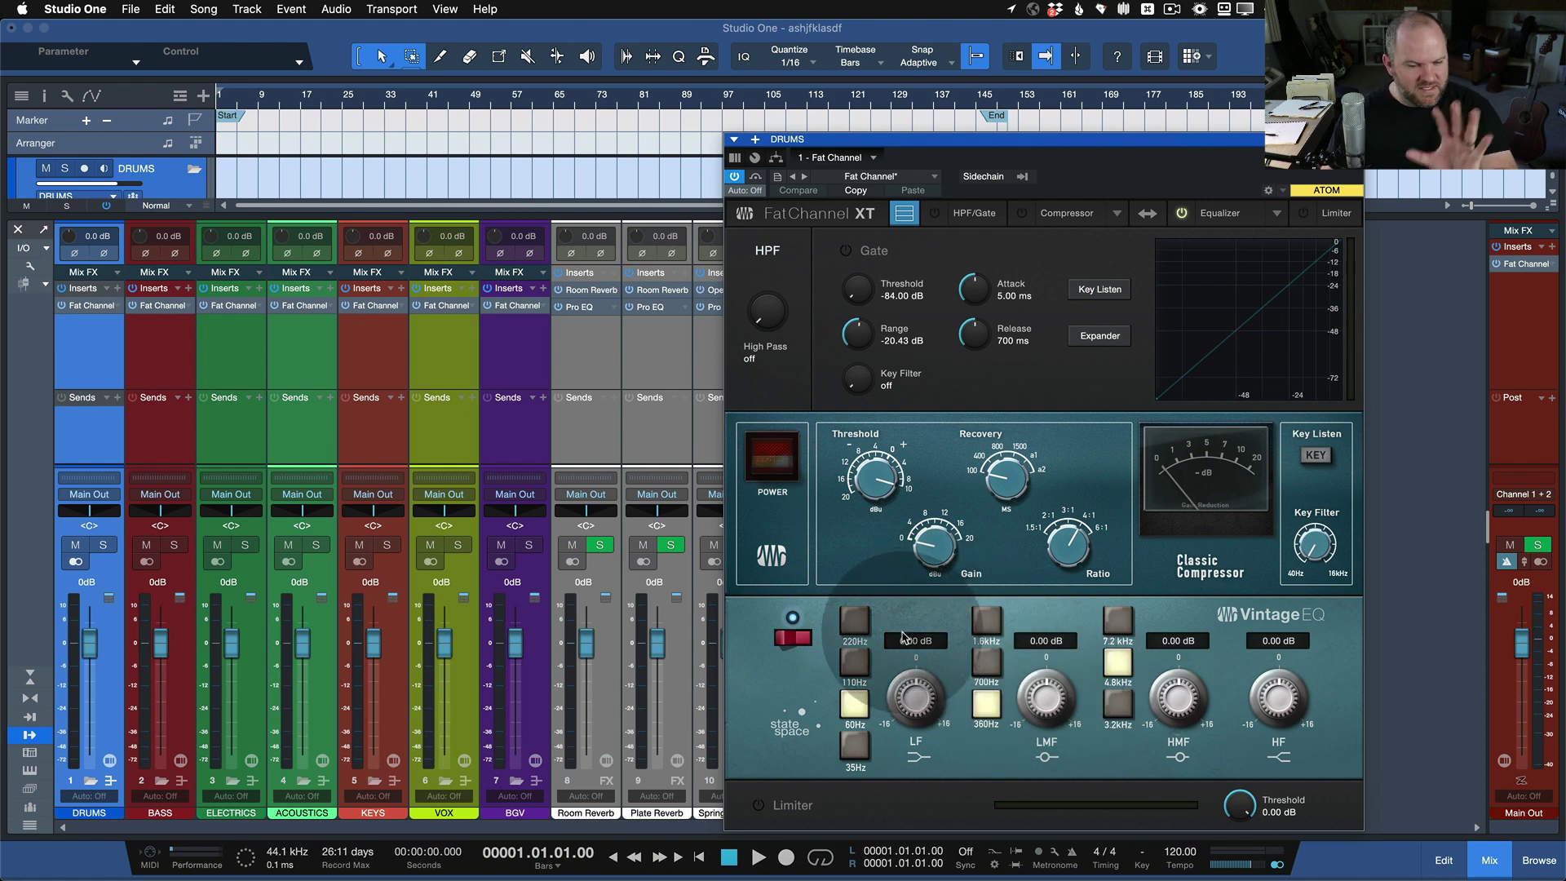
left_click(792, 459)
left_click(792, 458)
left_click(794, 637)
left_click(795, 636)
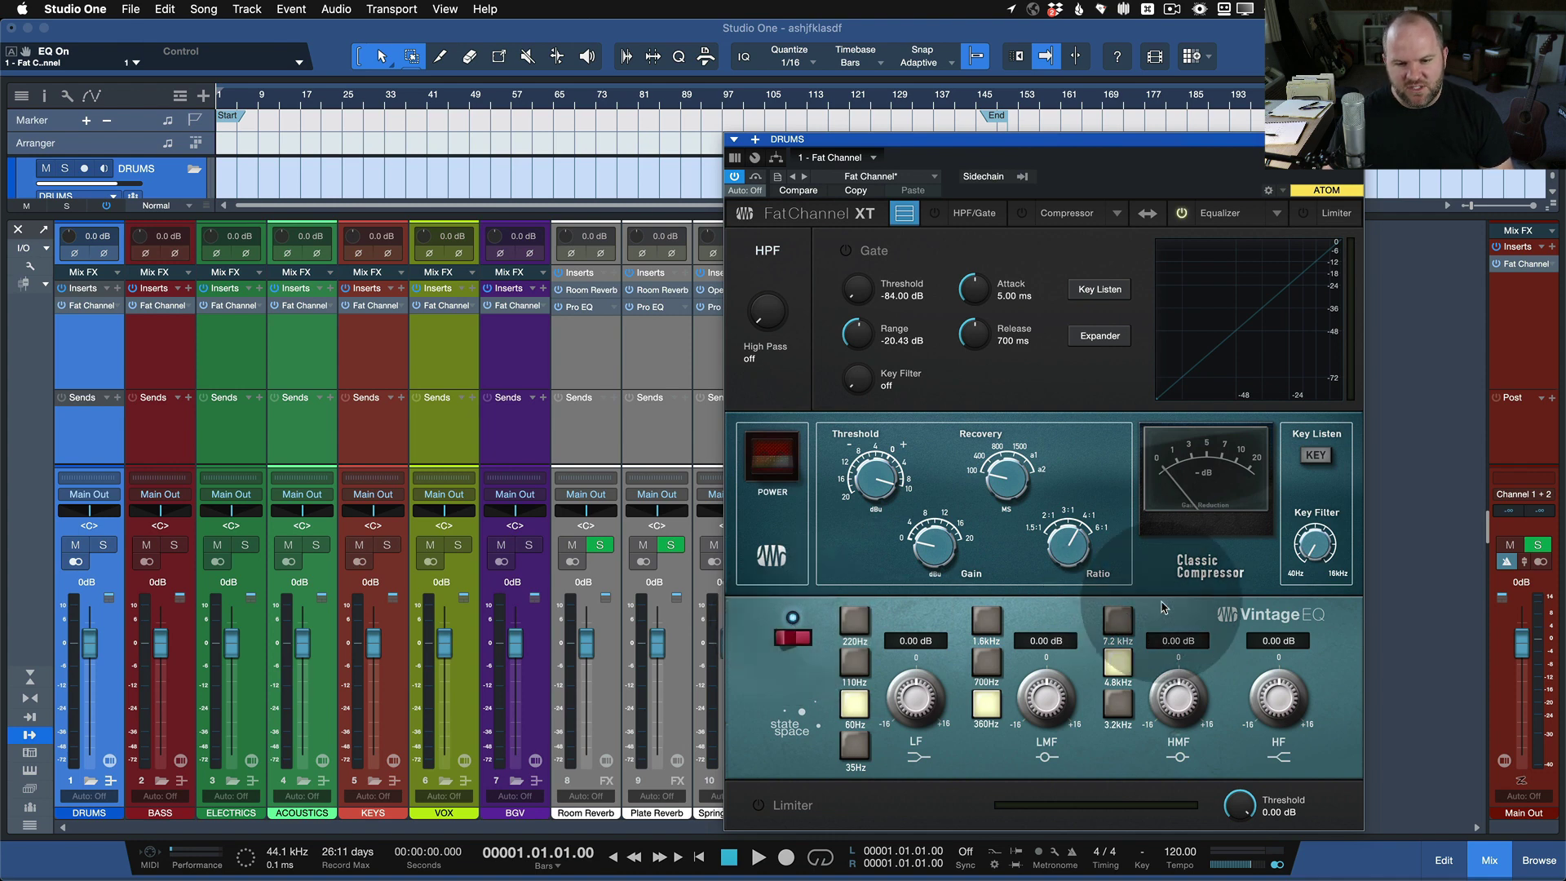
left_click(1350, 140)
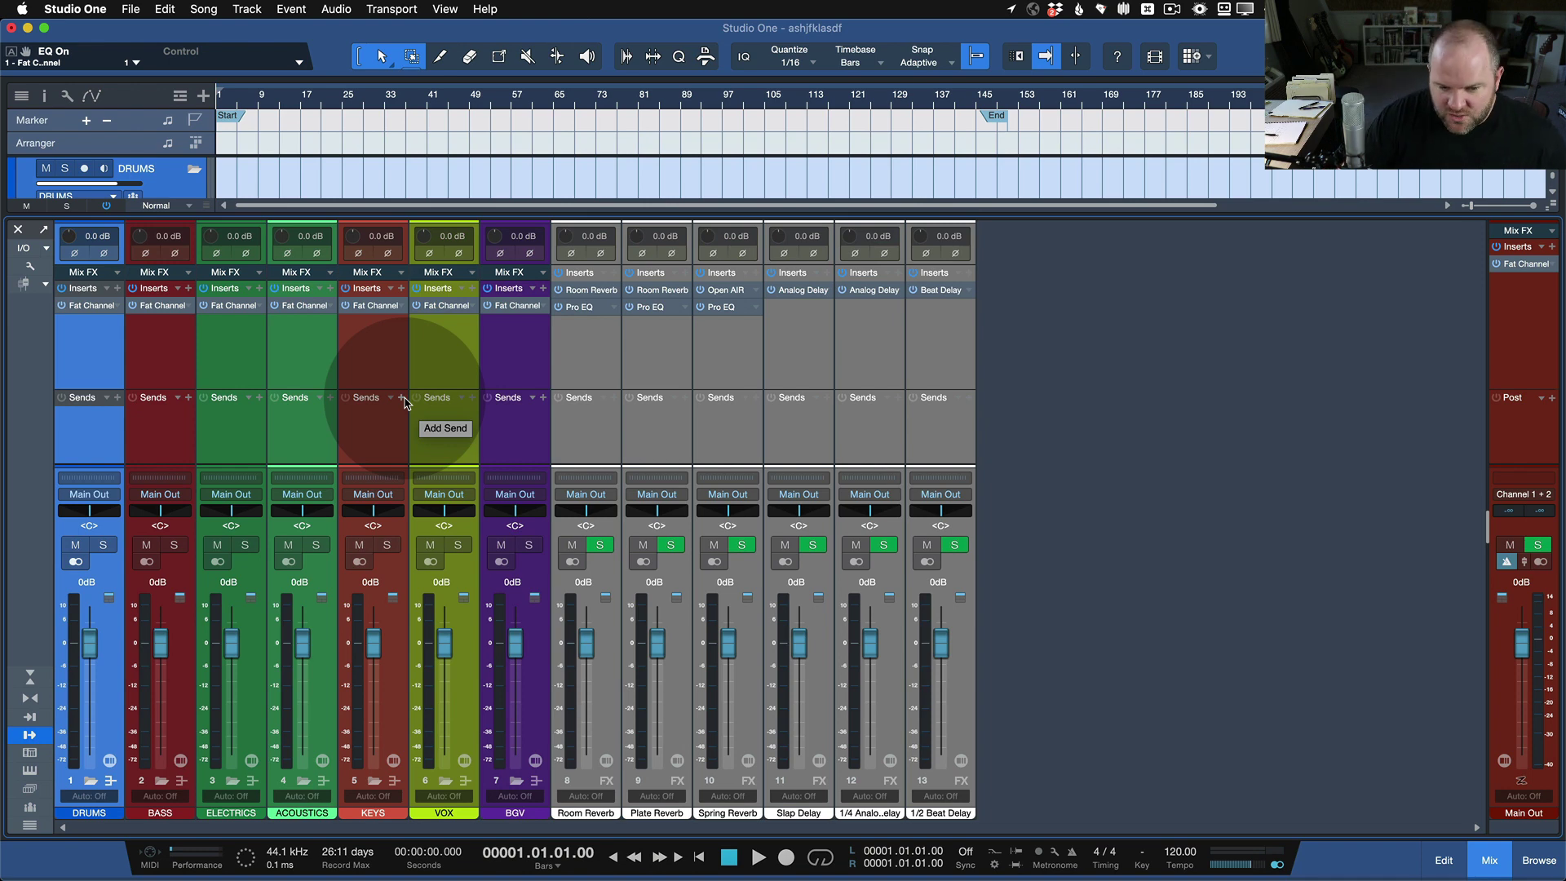
key("F3")
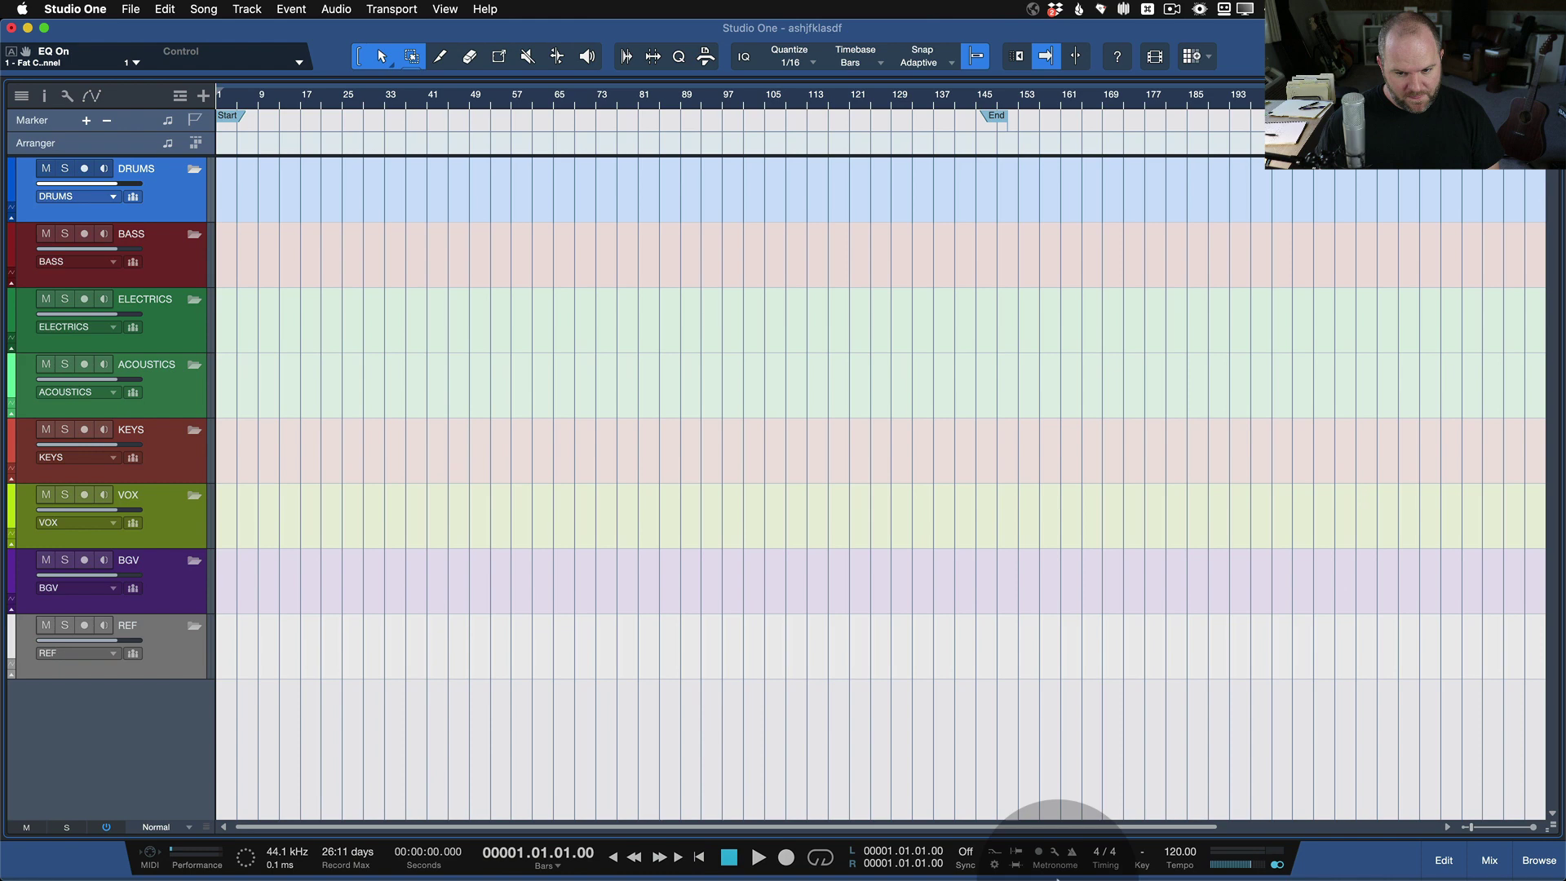
Import rev mic test.wav from the desktop onto a new track below REF and move that track into the DRUMS folder.
left_click(1476, 858)
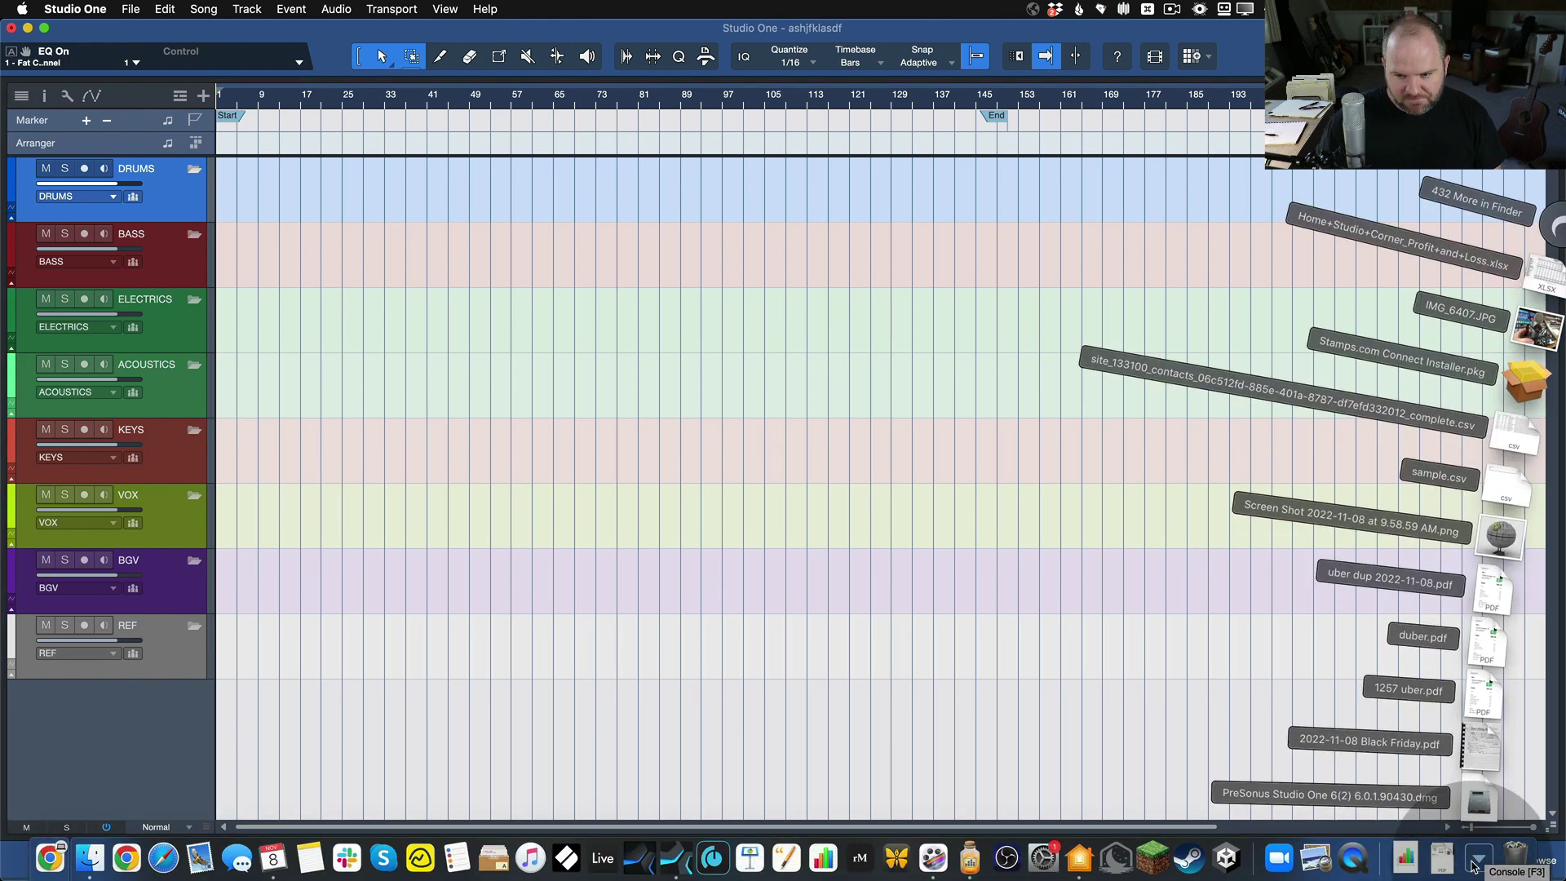
left_click(1144, 734)
key("F11")
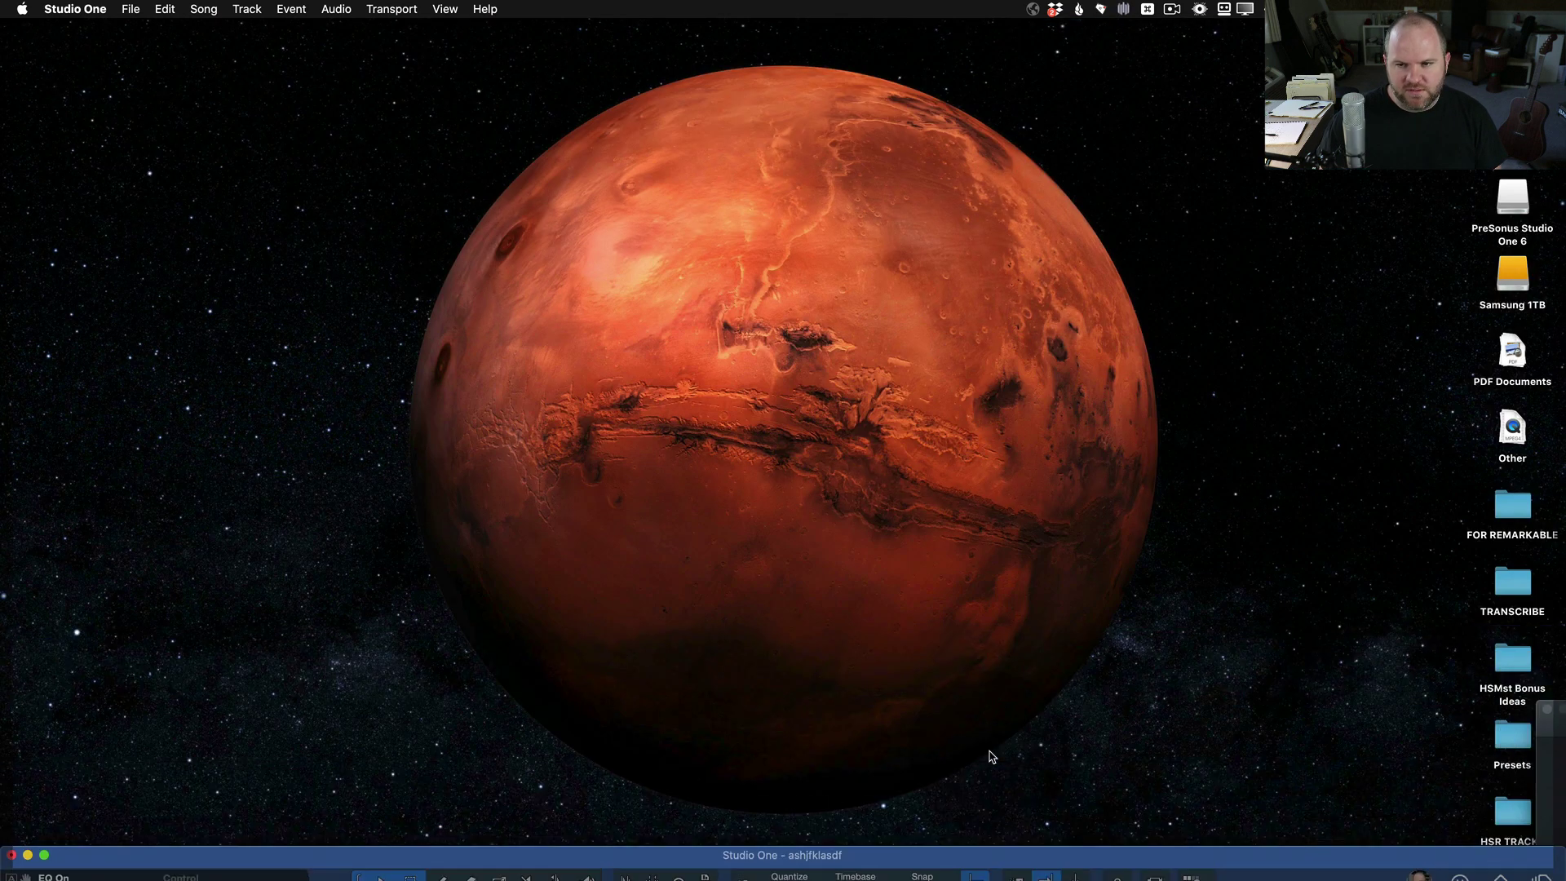
left_click(1509, 428)
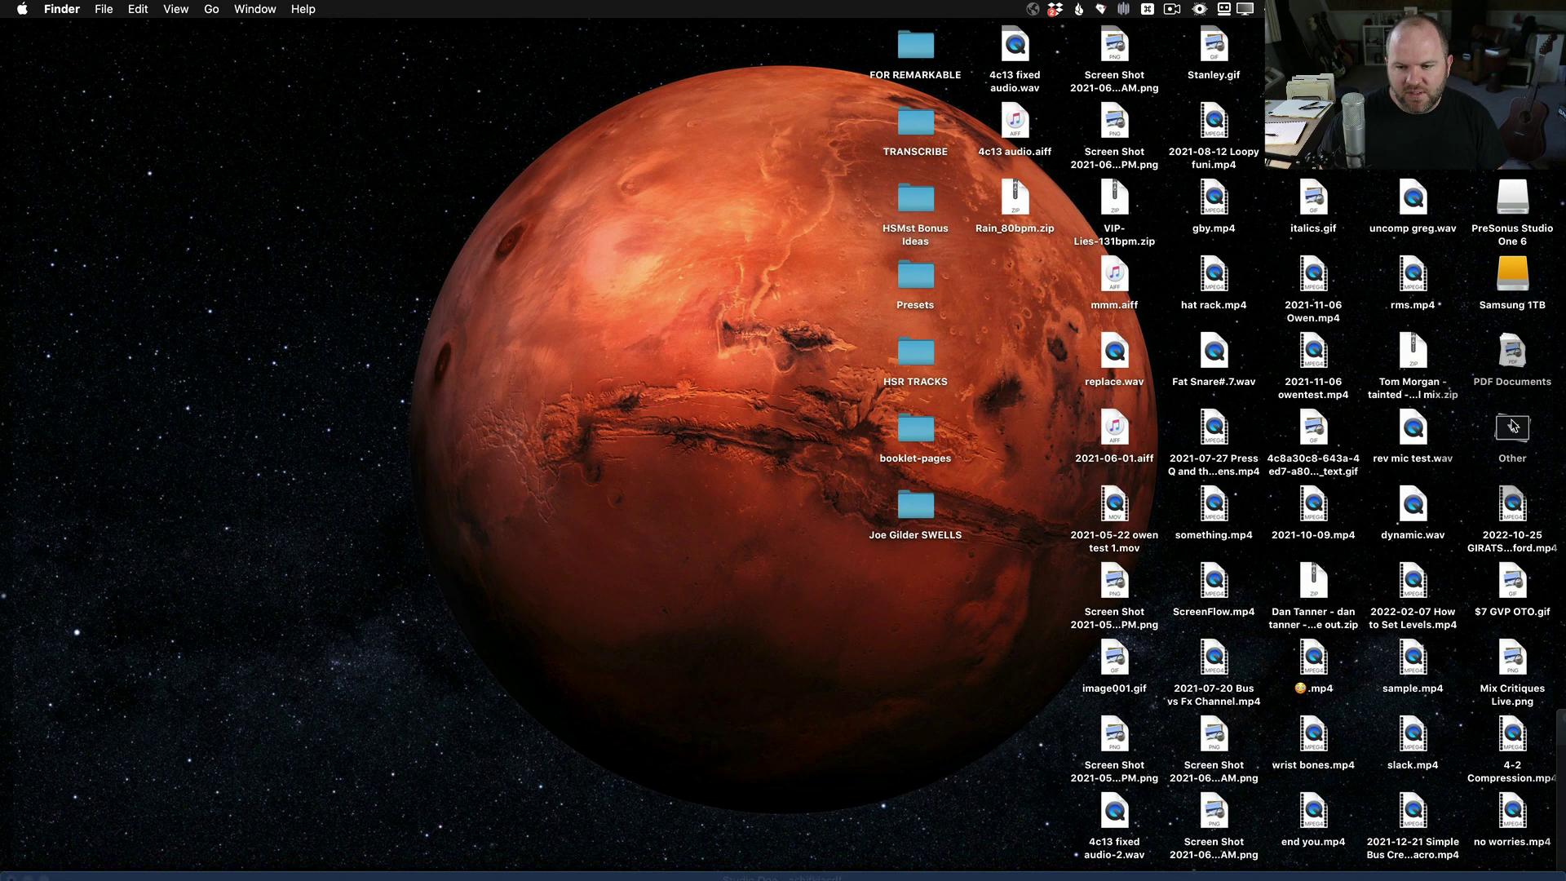
left_click_drag(1427, 459, 392, 751)
key("F11")
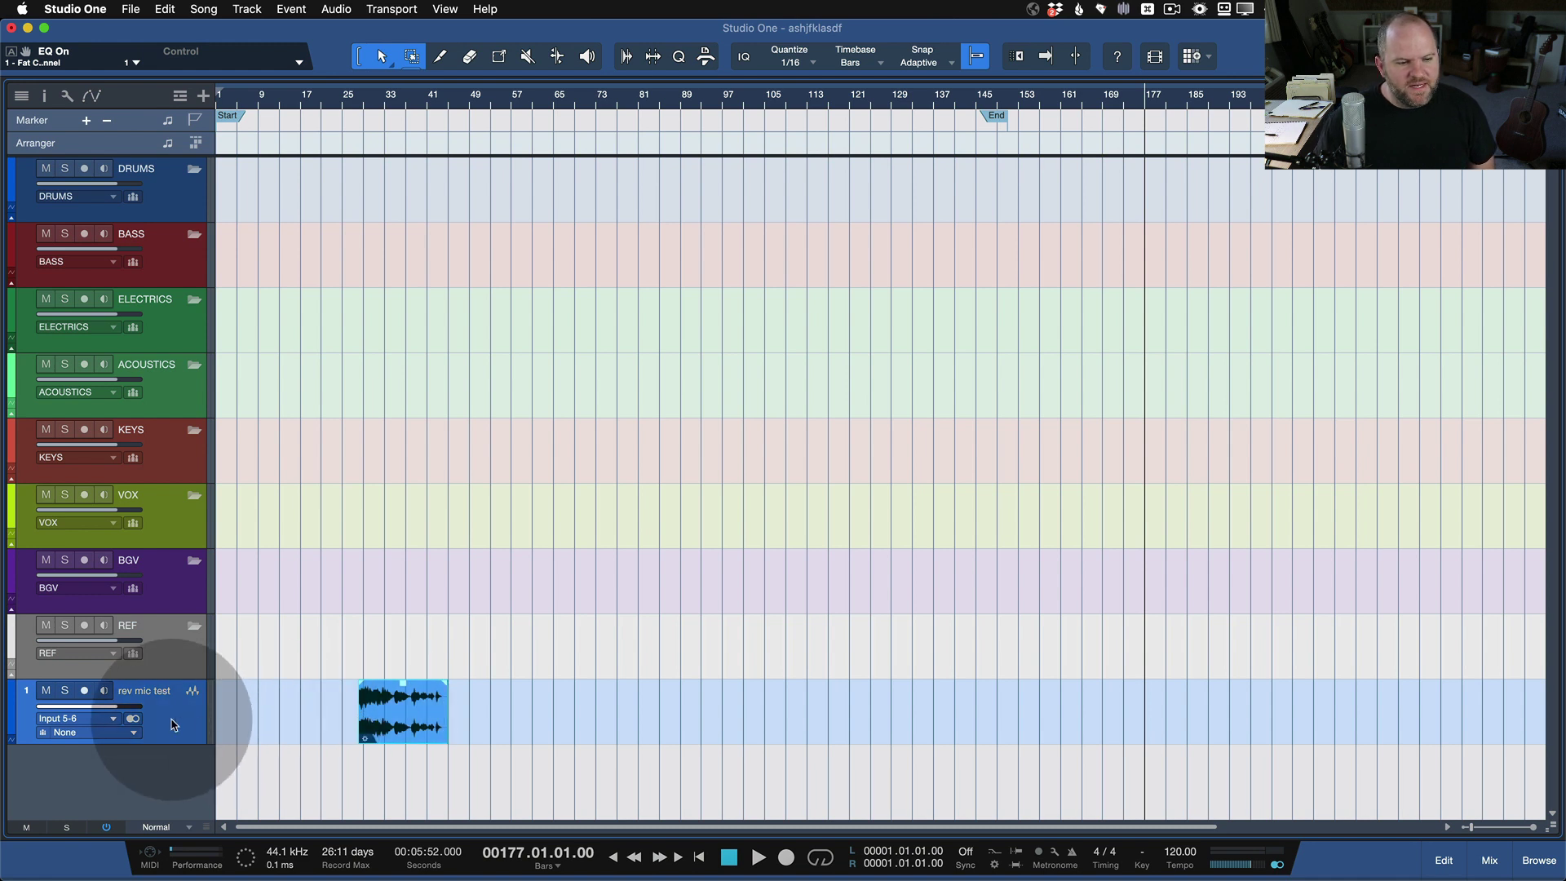
left_click_drag(173, 724, 175, 201)
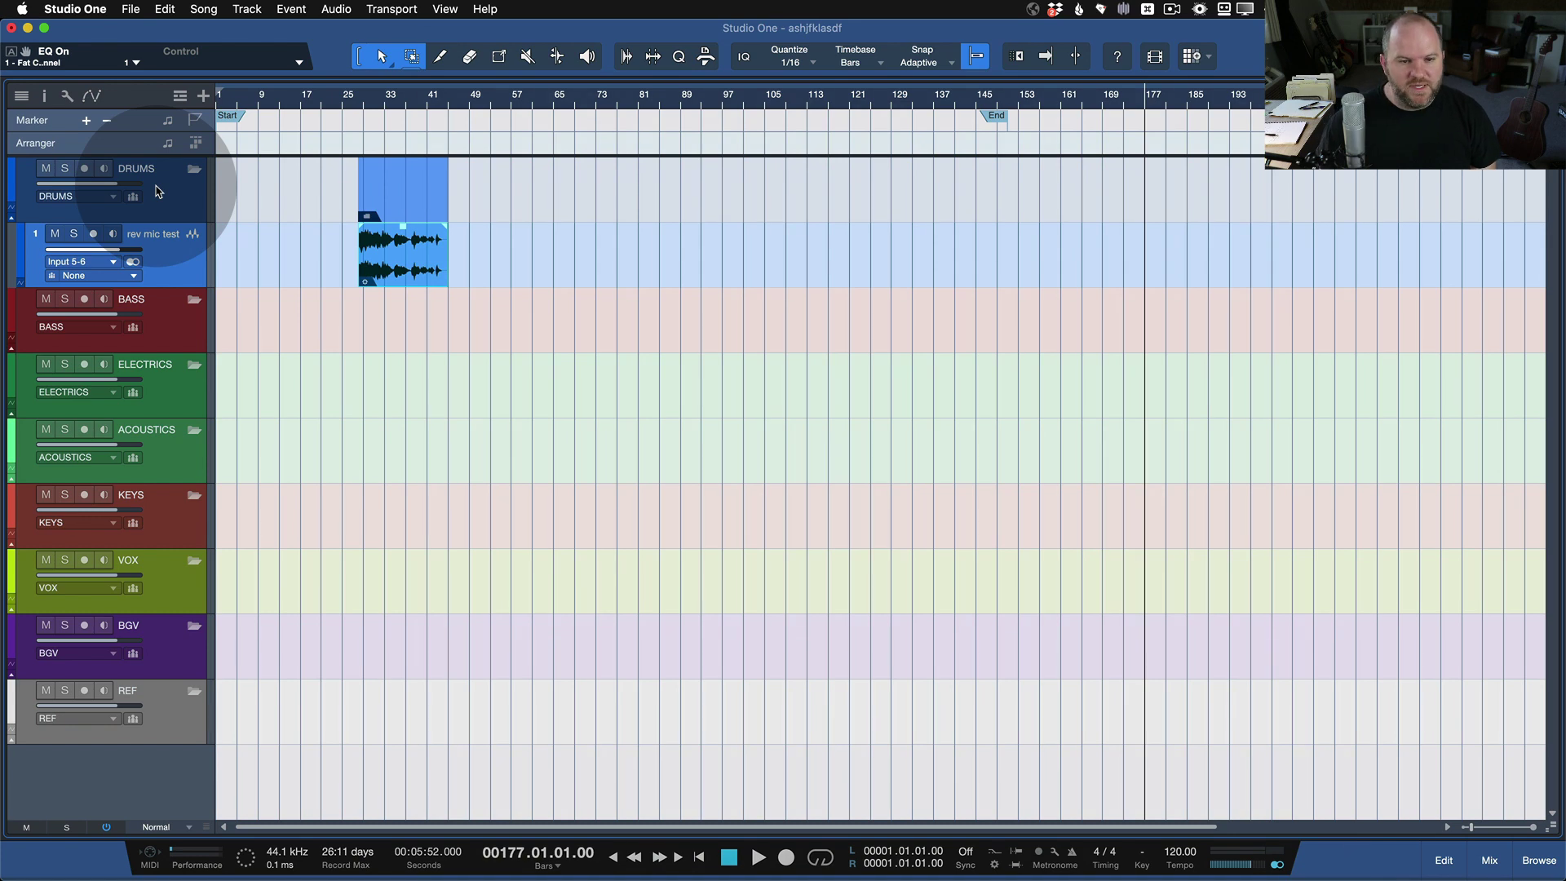
Check the Apply folder track color to content option in the advanced editing preferences and leave the preferences unchanged.
key("super+comma")
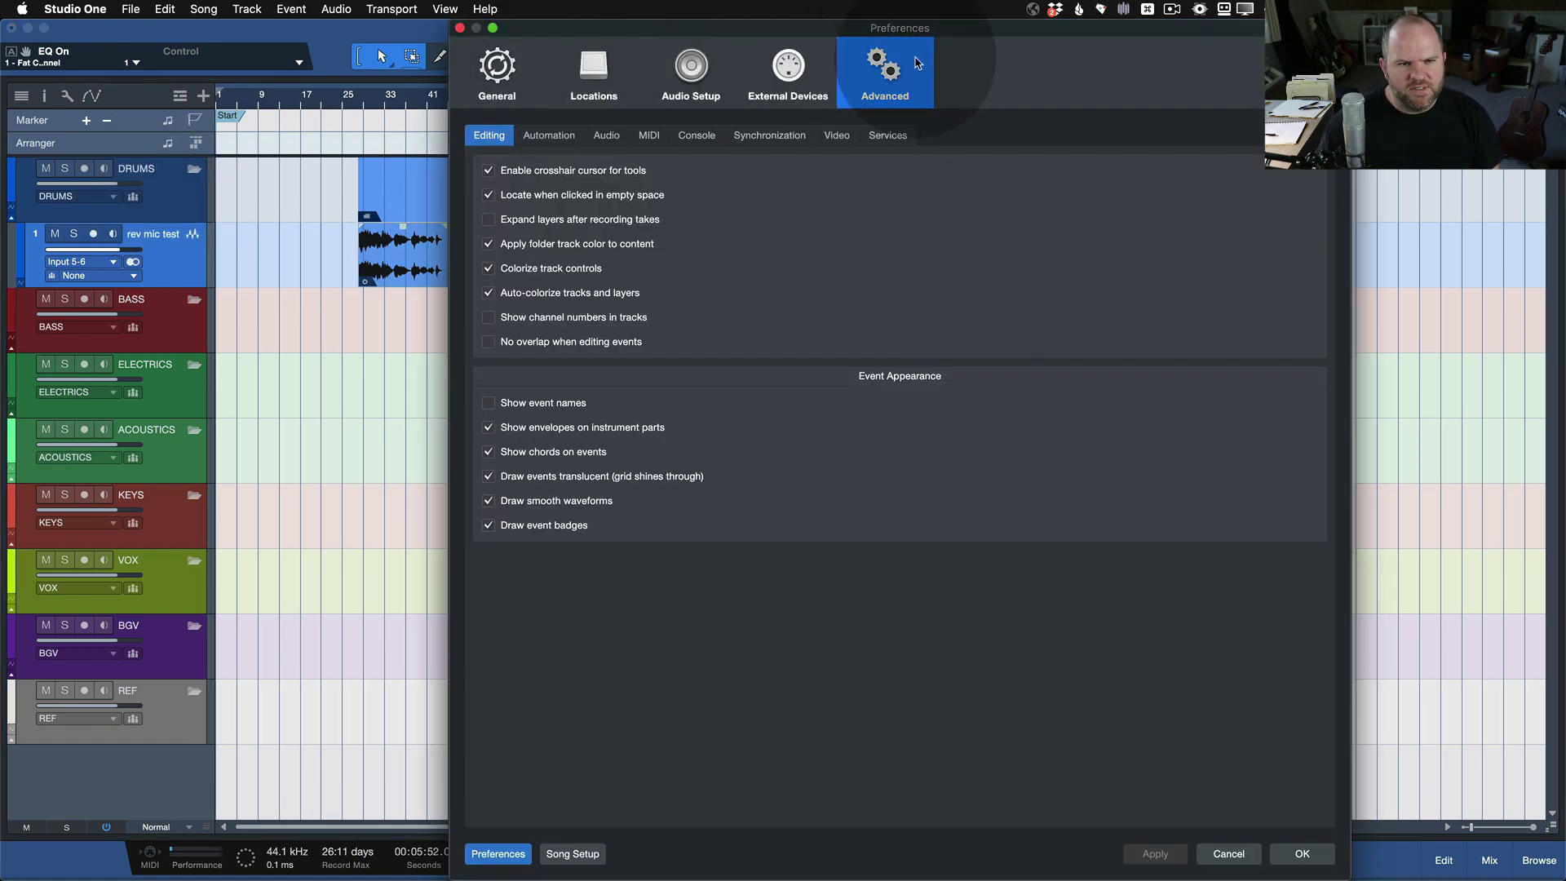
left_click(500, 66)
left_click(874, 57)
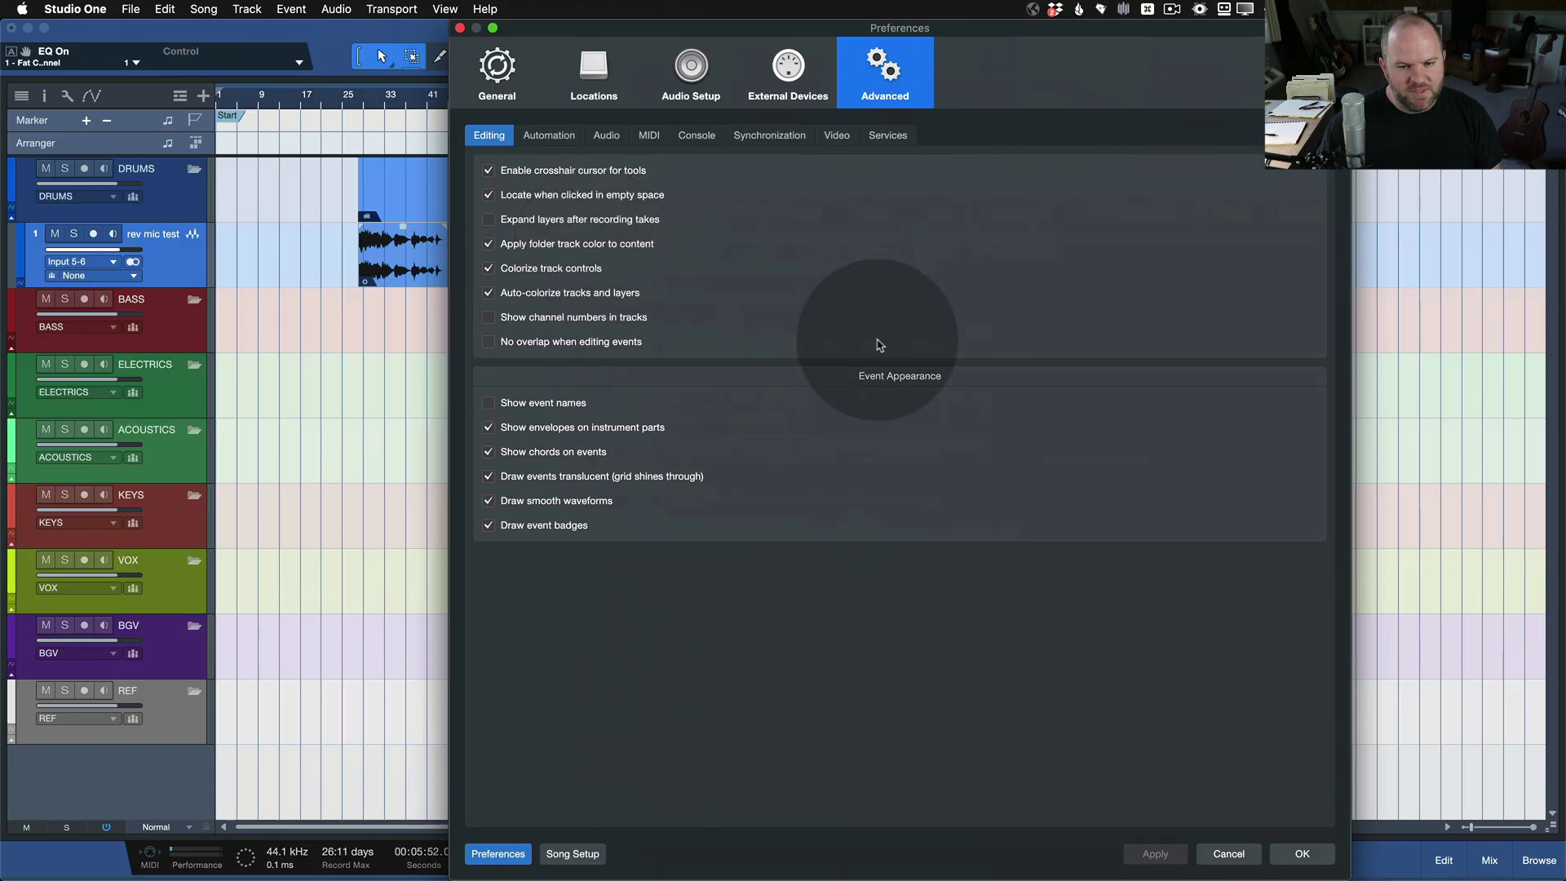
left_click(1222, 853)
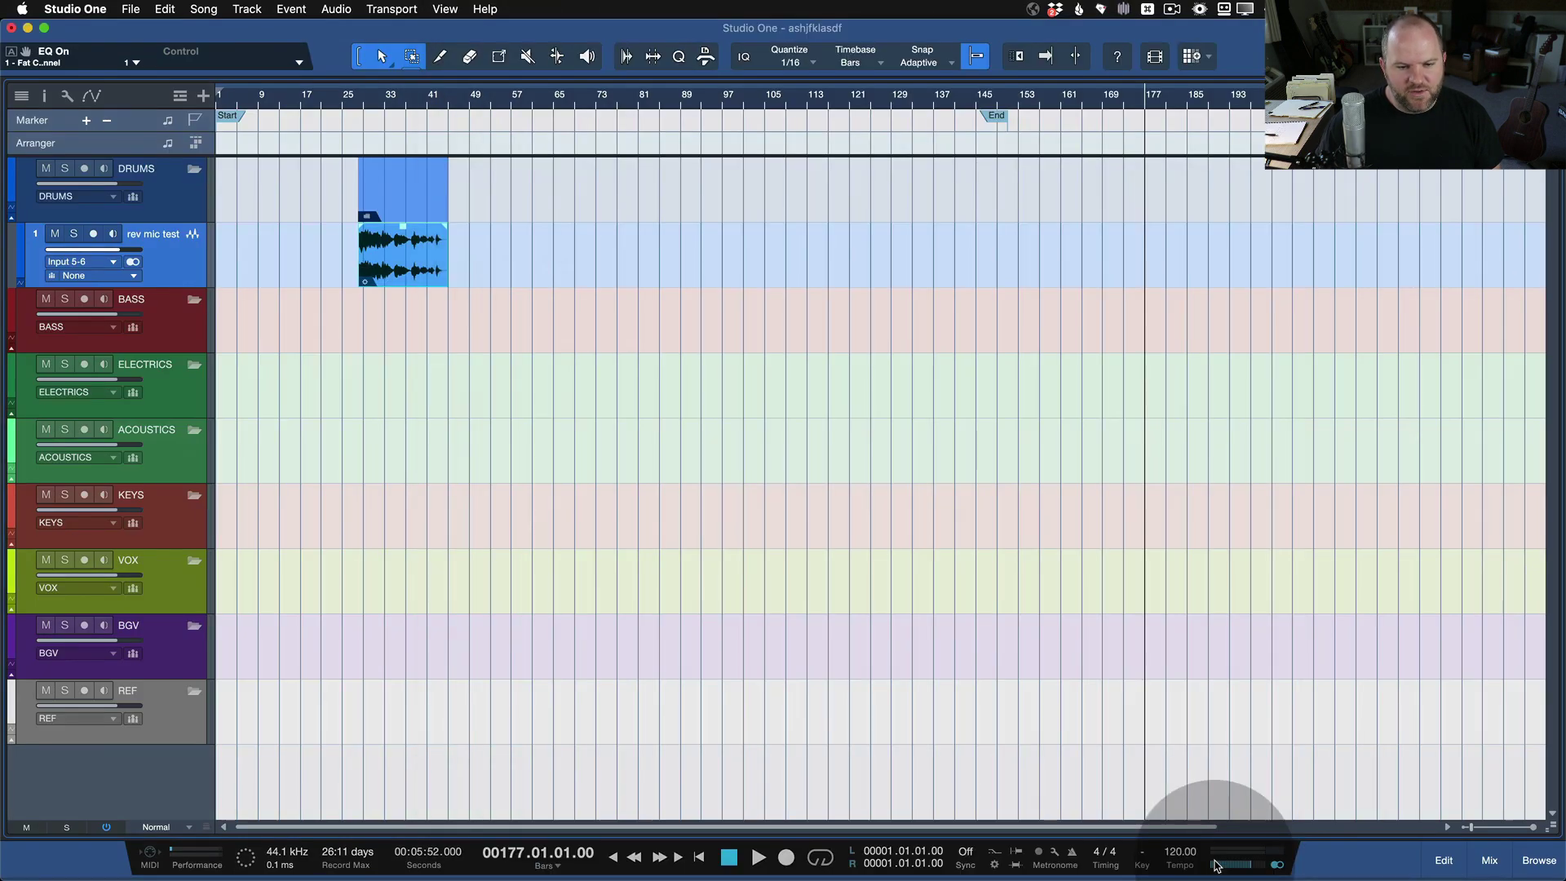
Review the arrangement's selection, editing, visibility and audio options and close the list.
left_click(194, 333)
left_click(501, 163)
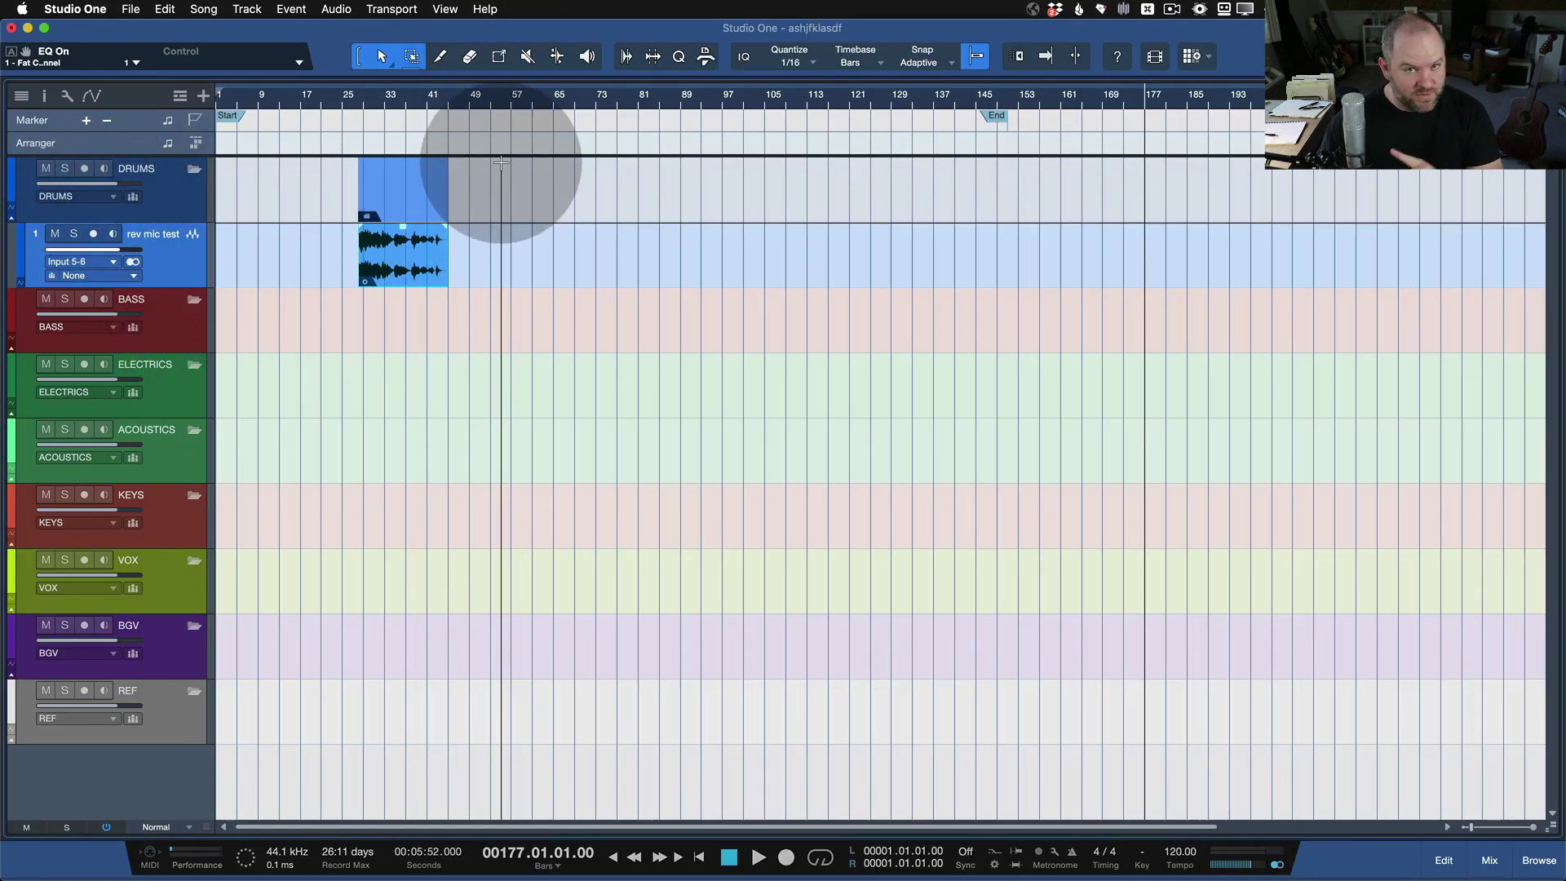
left_click(67, 96)
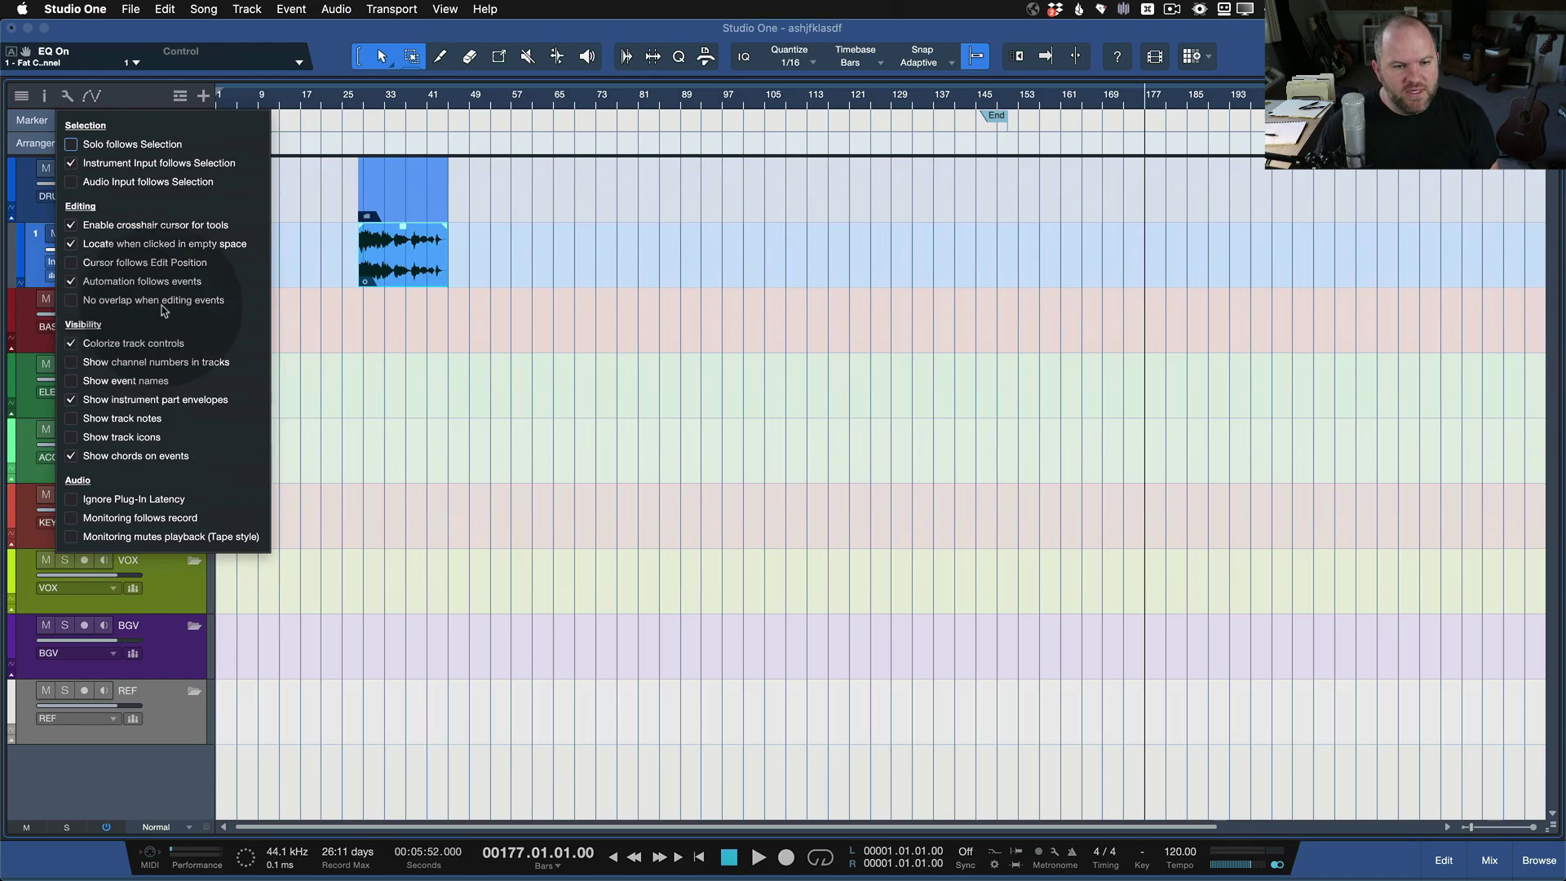
left_click(475, 287)
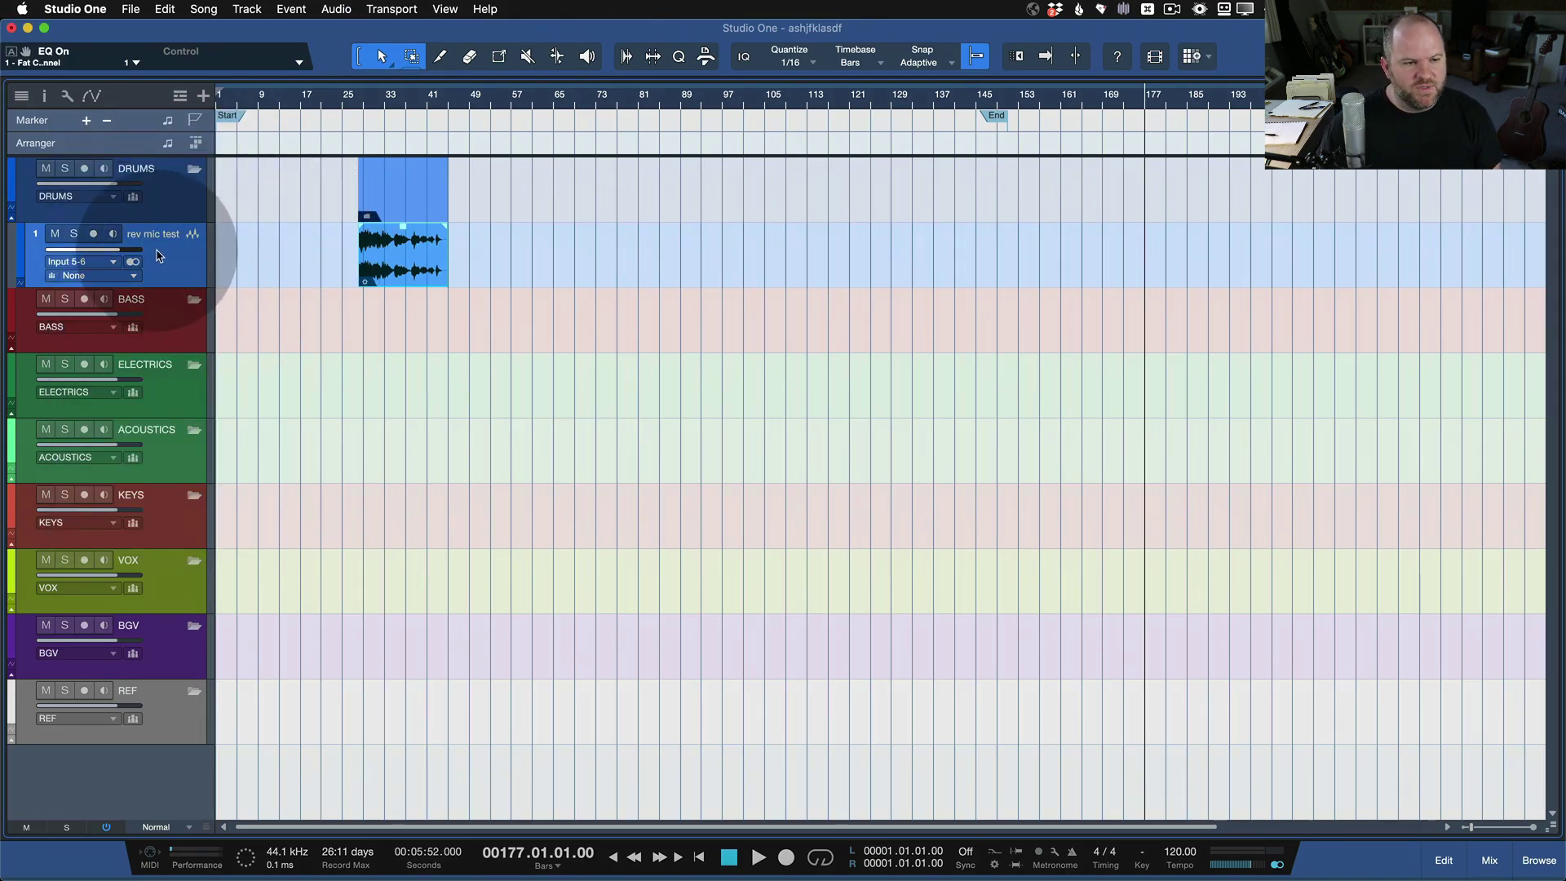
Examine the output routing of the rev mic test and DRUMS channels in the console and close it.
key("F2")
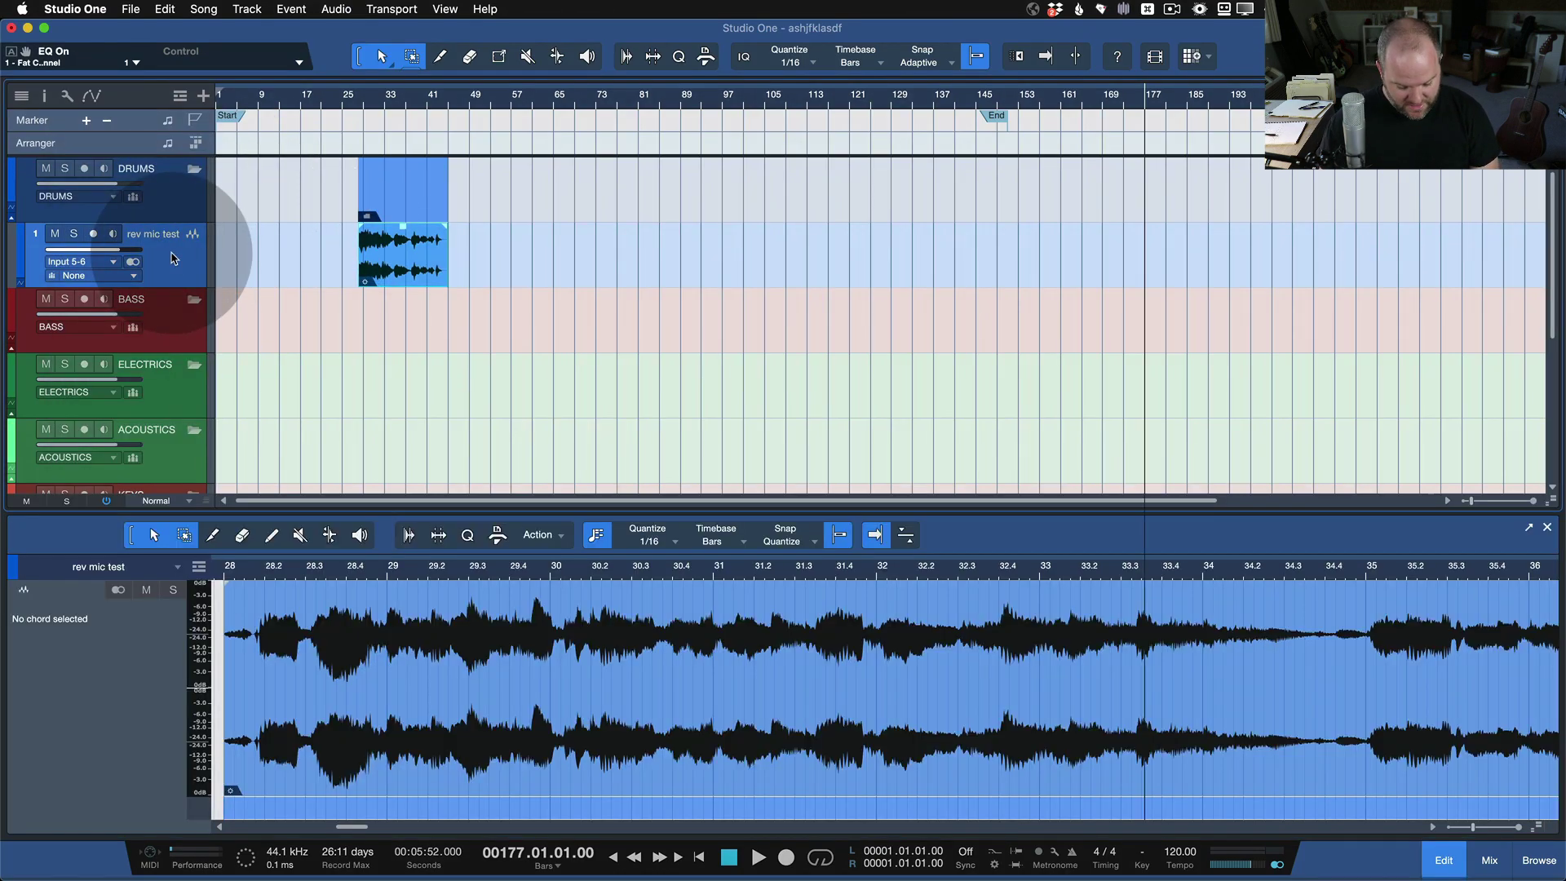
key("F3")
left_click(147, 436)
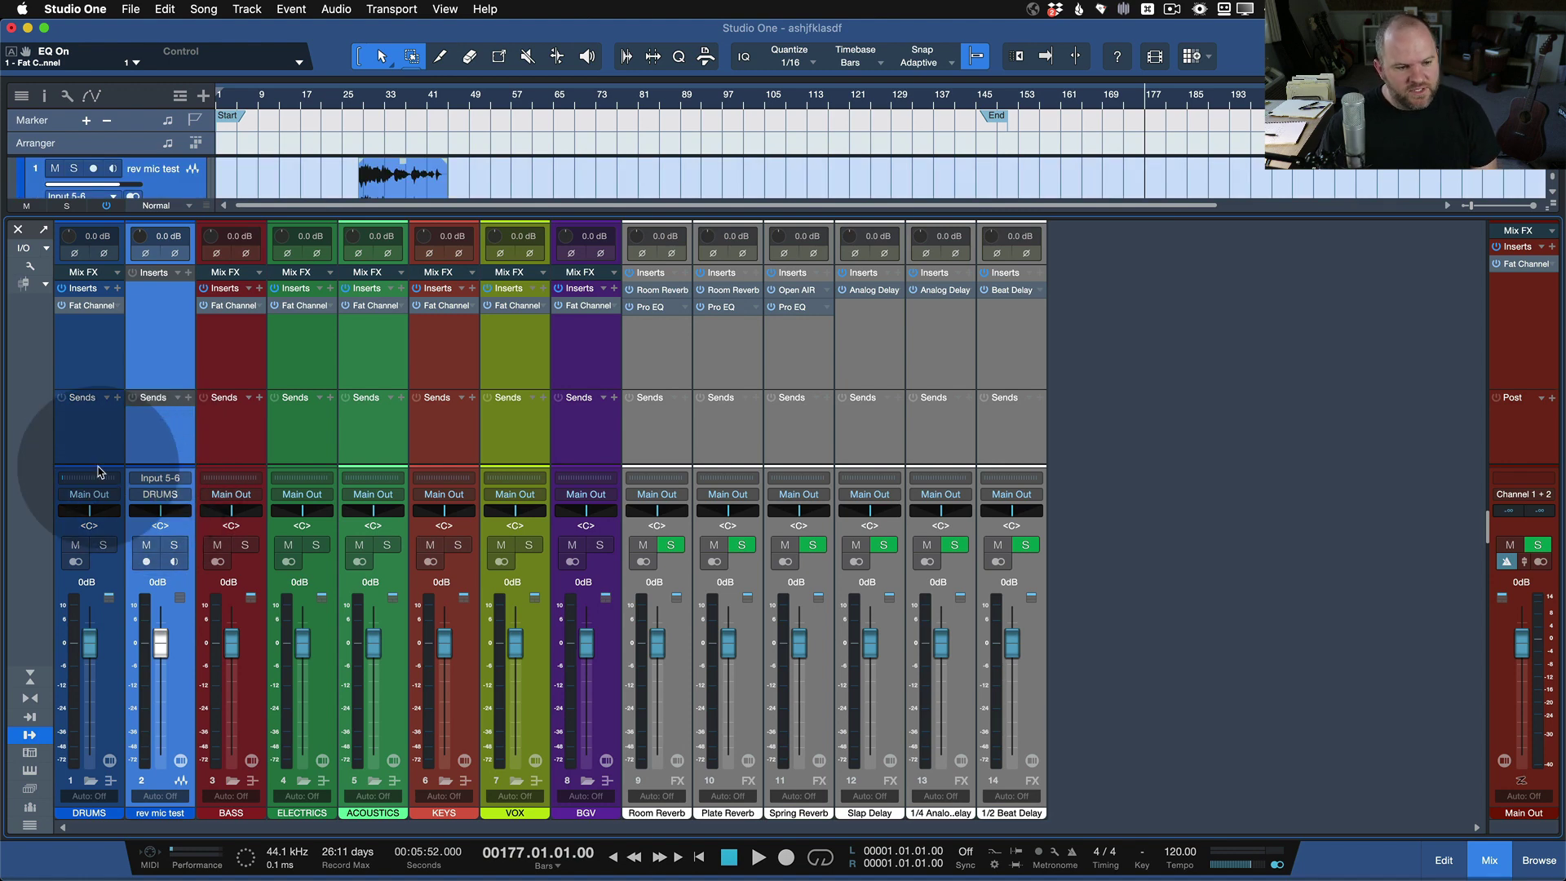
left_click(96, 443)
left_click(153, 434)
key("F3")
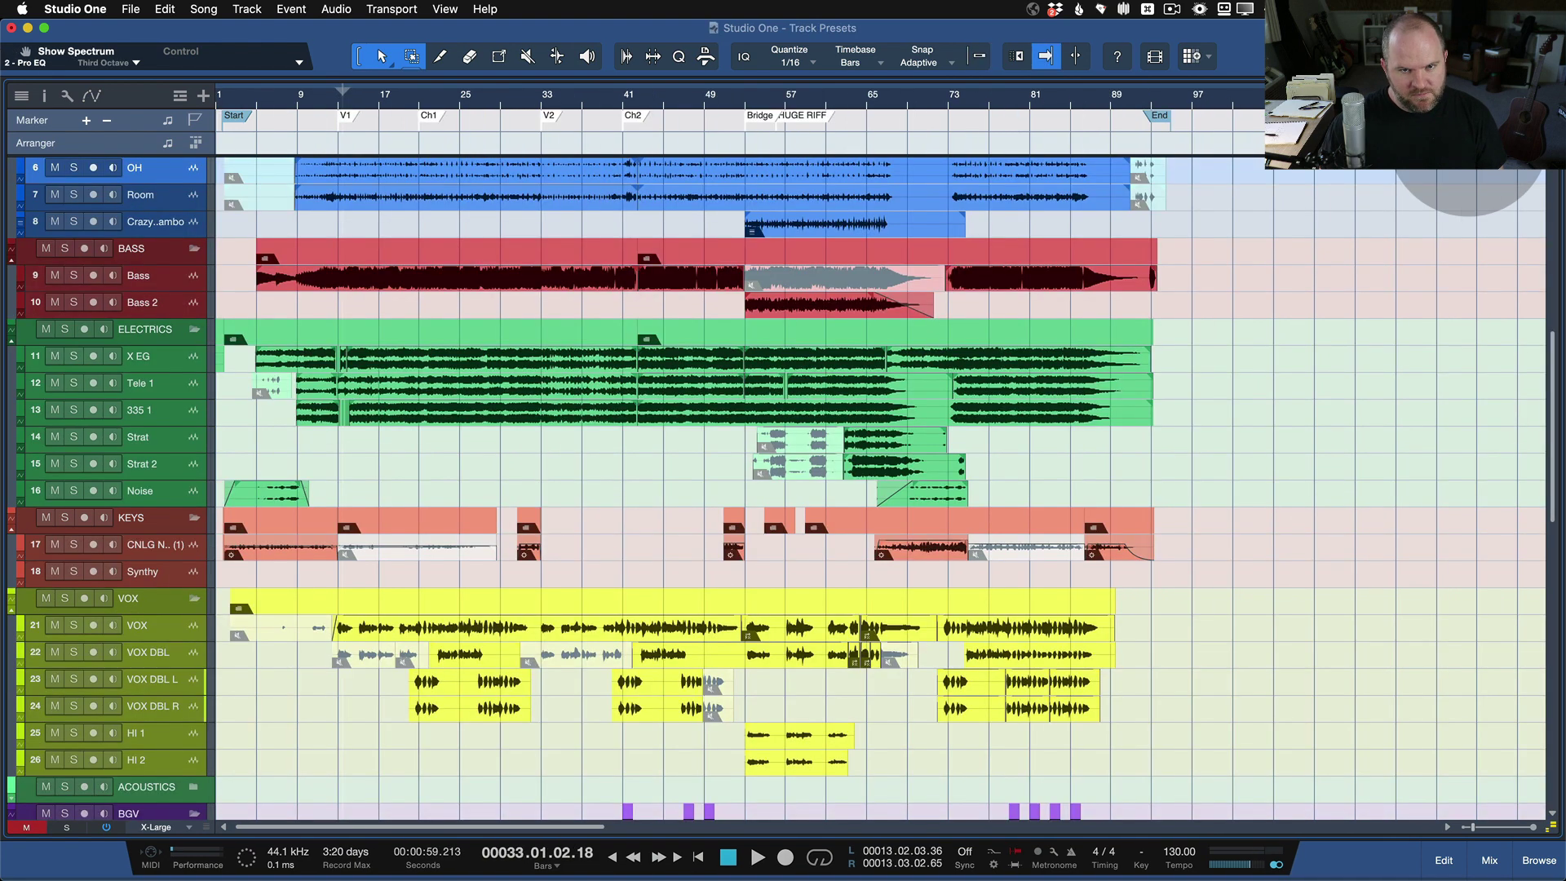
Examine the drum channels and their buses in the Track Presets song's console, from DRUMS through Kick and the toms.
key("F3")
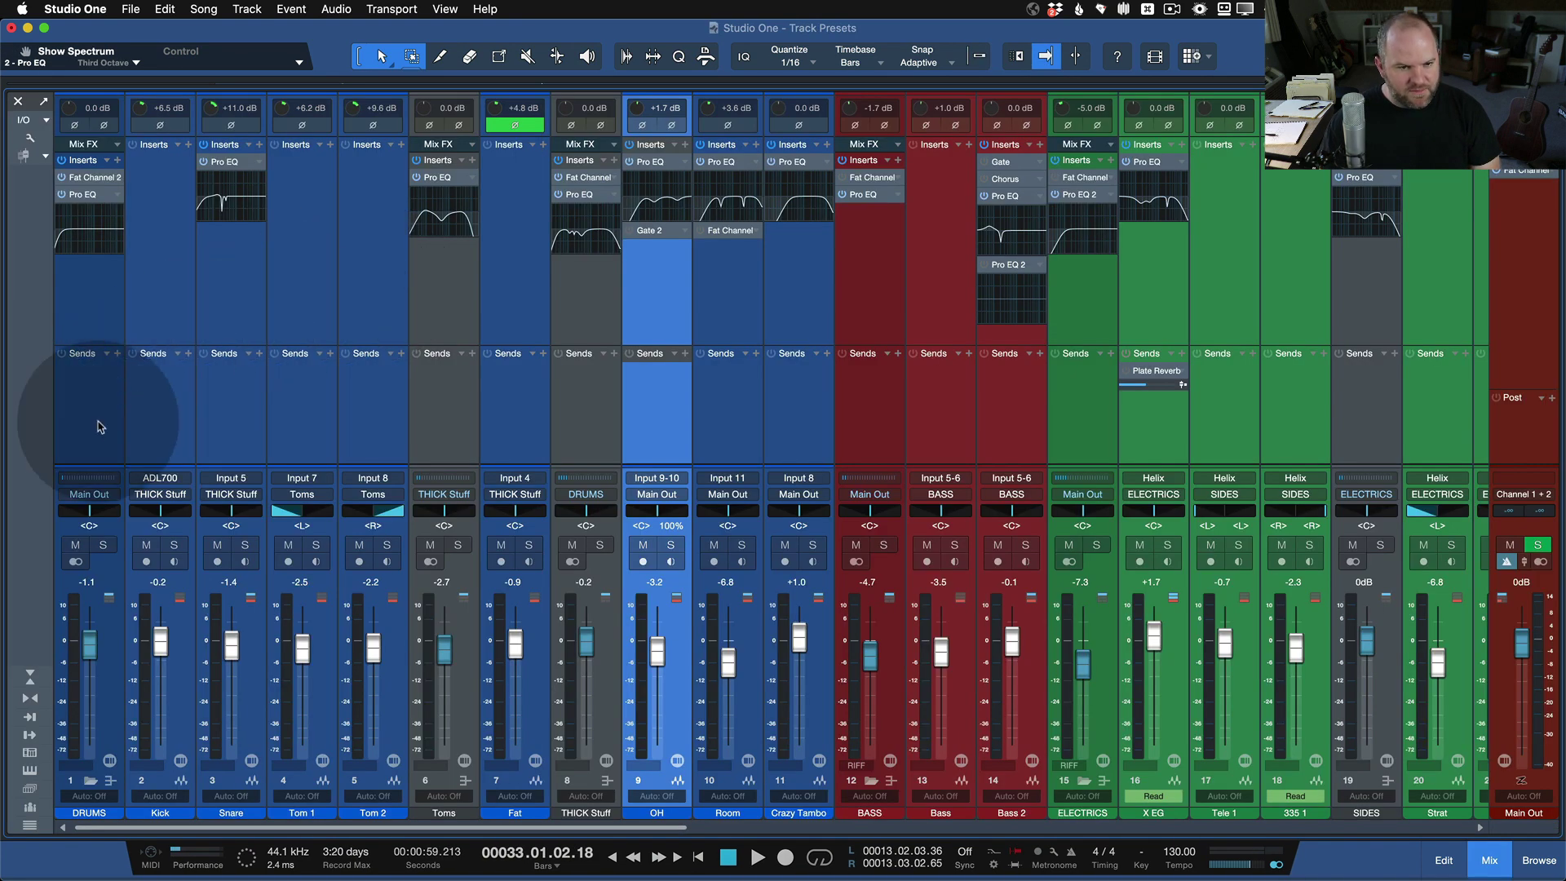
left_click(277, 424)
left_click(432, 433)
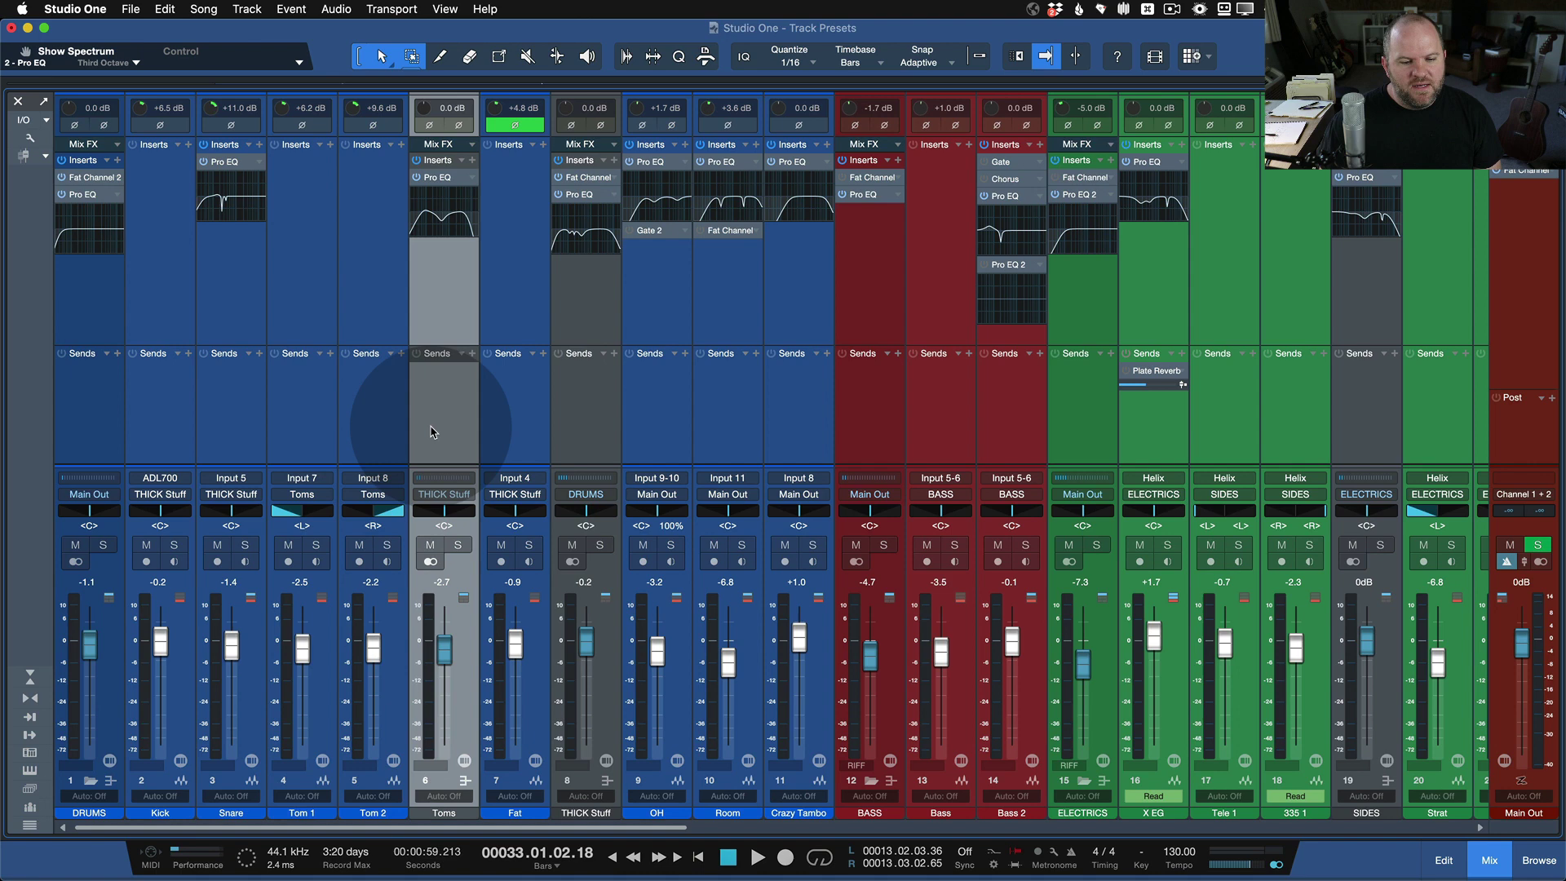
left_click(380, 432)
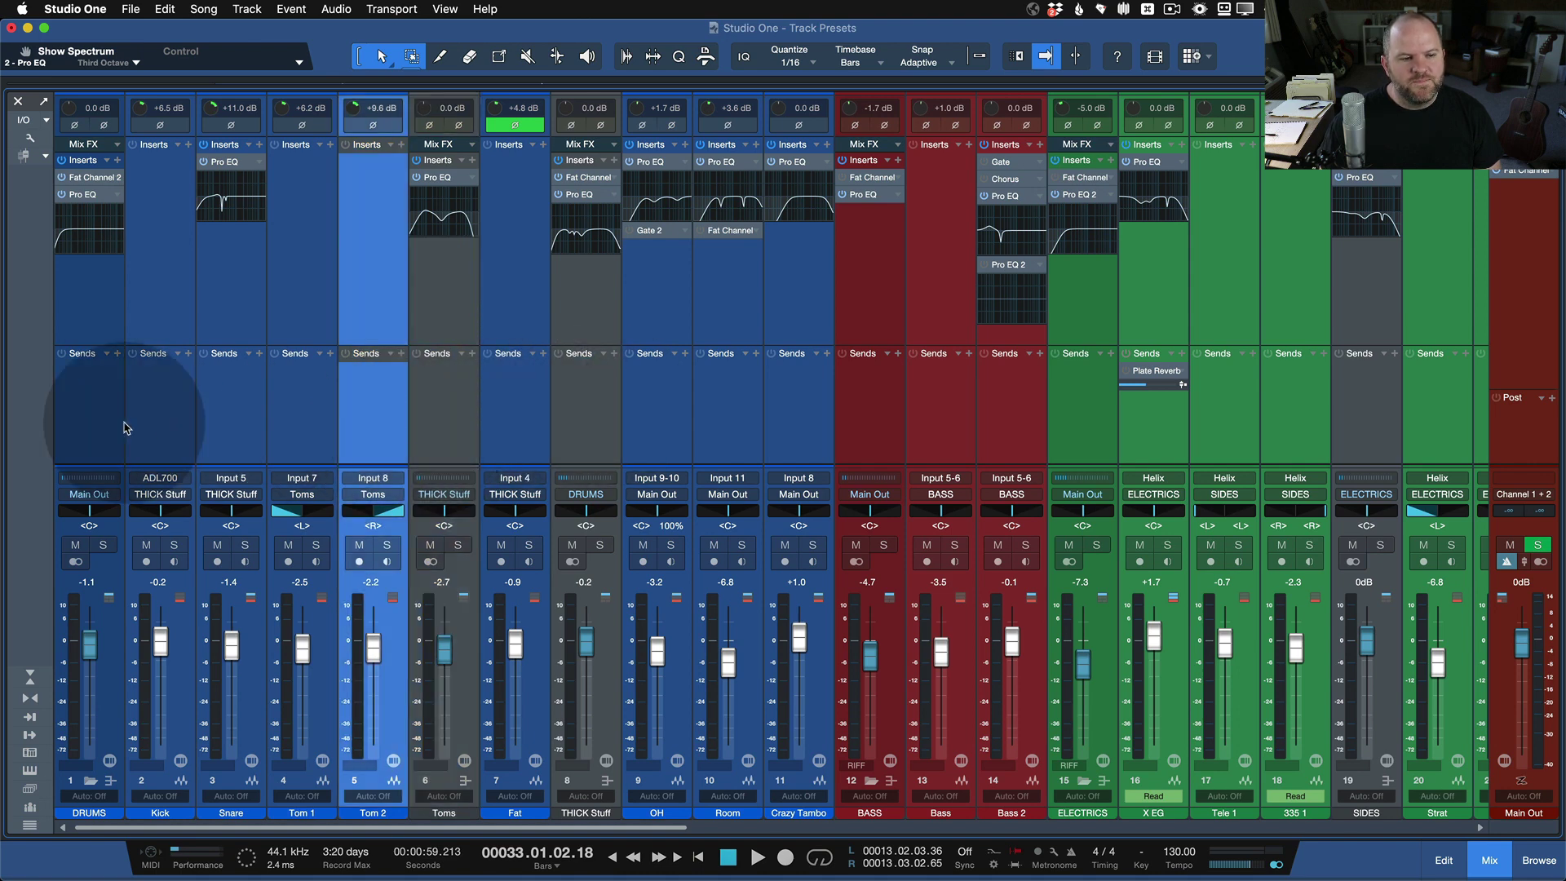
left_click(102, 404)
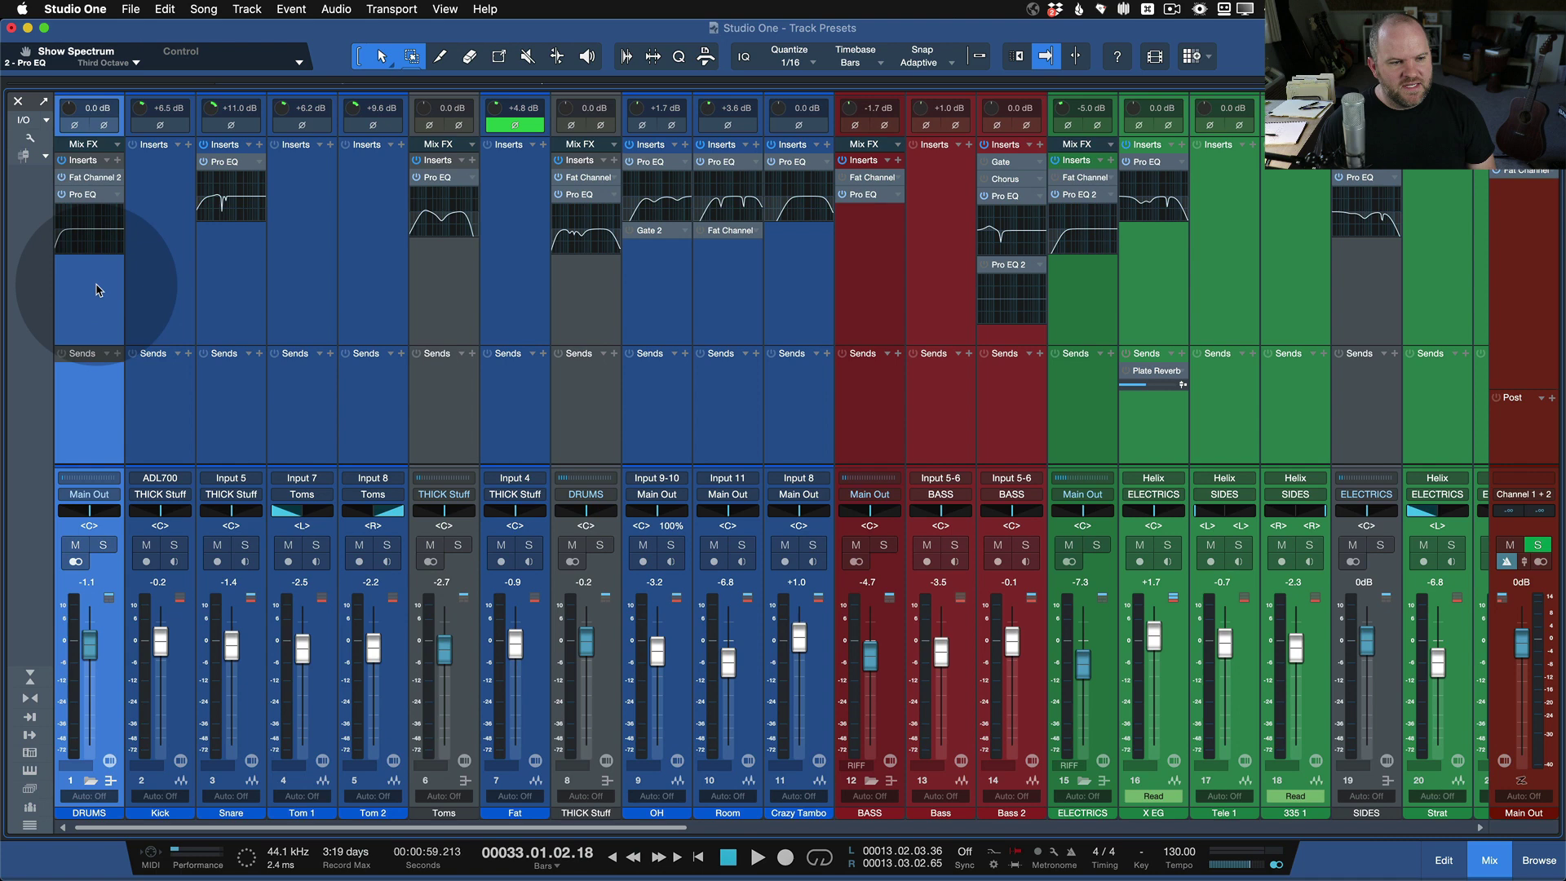
key("Right")
key("Right")
key("Right")
key("Right")
key("Right")
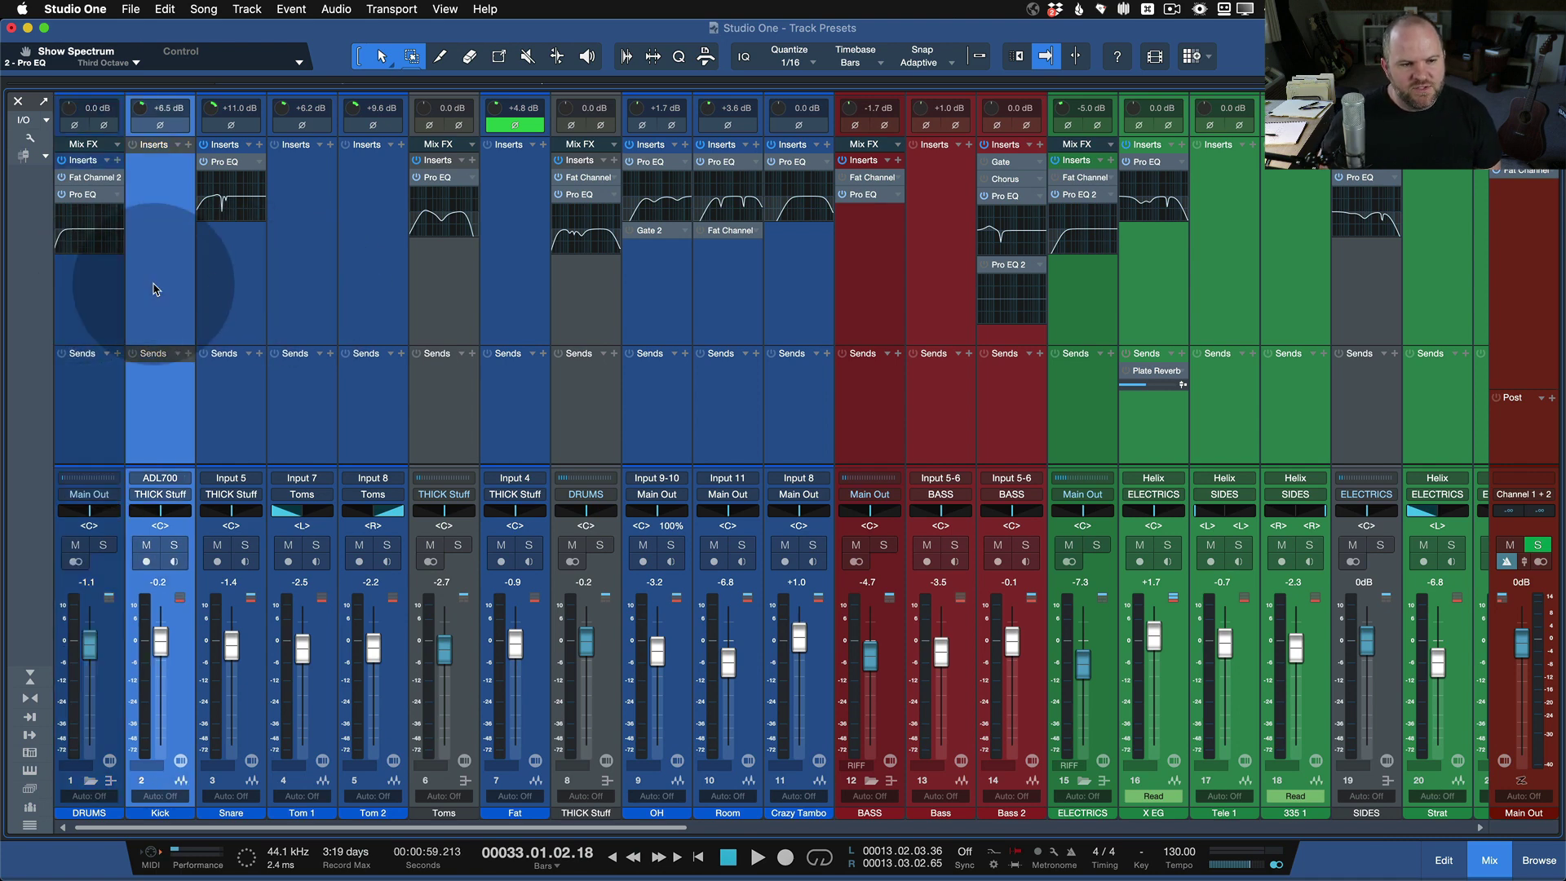
Select all the drum channels in the console from DRUMS through Room, including the Toms and THICK Stuff buses.
key("Right")
key("Right")
key("Right")
key("Right")
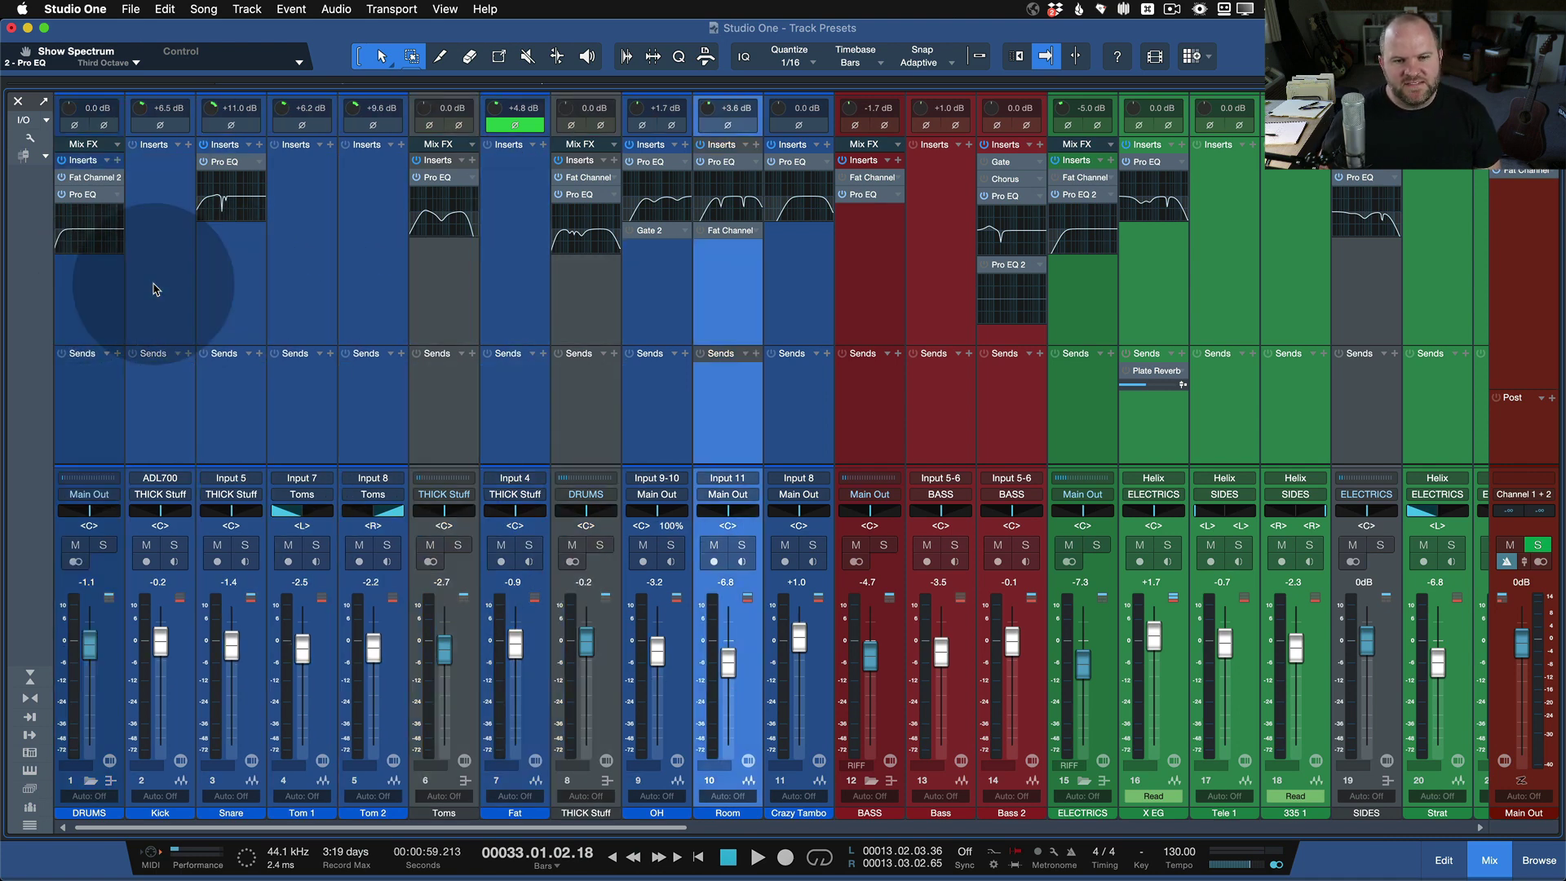
key("shift+Left")
key("shift+Left")
key("shift+Left")
key("shift+Left")
key("shift+Left")
key("shift+Left")
key("shift+Left")
key("shift+Left")
key("shift+Left")
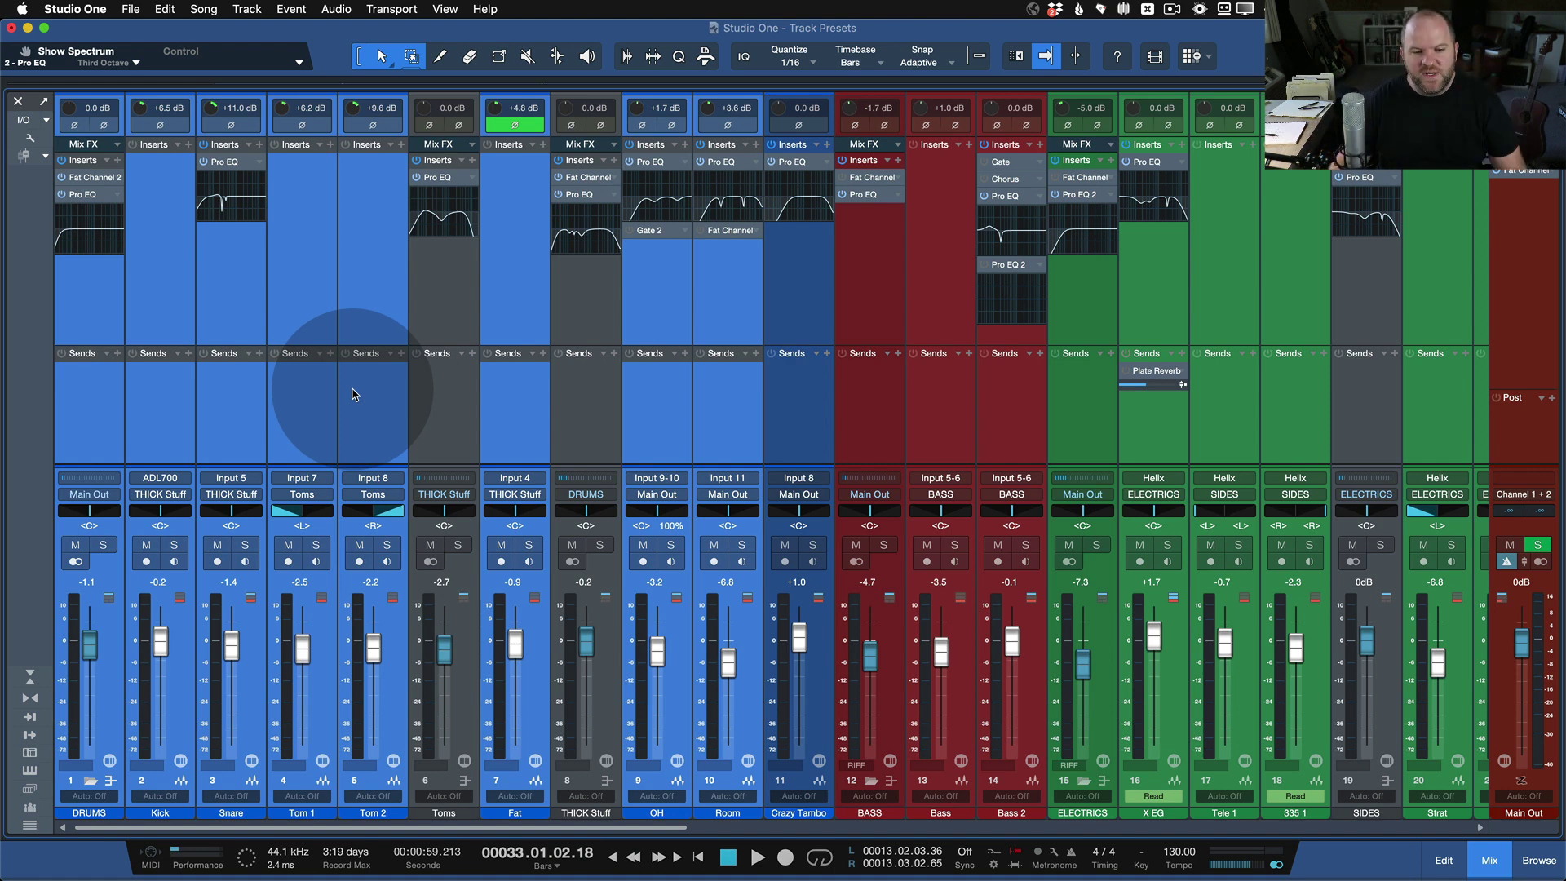
left_click(723, 395)
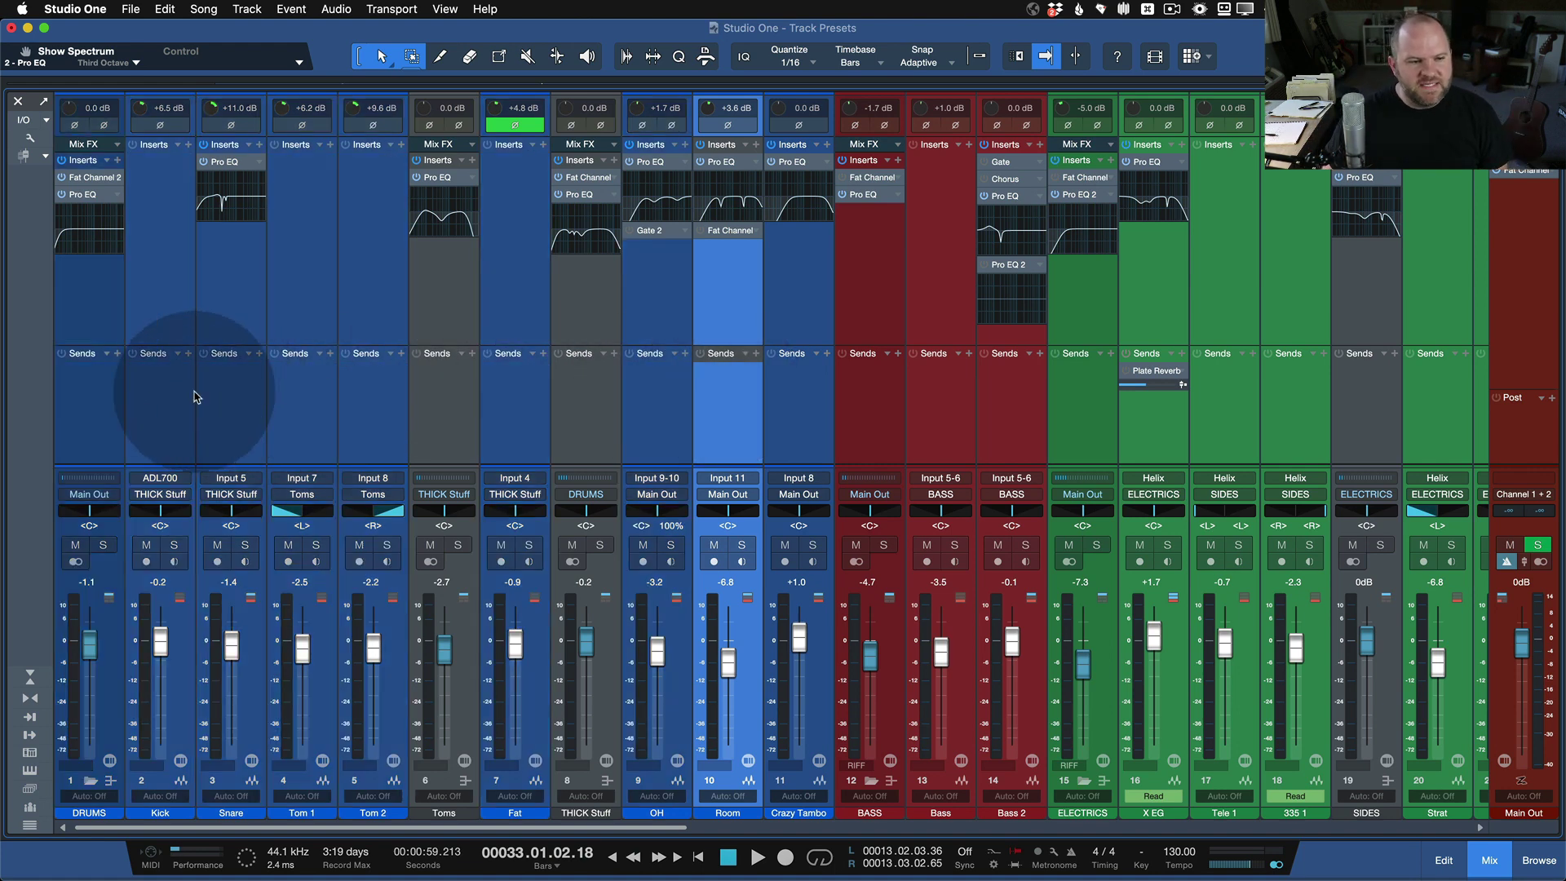
left_click(85, 396, "shift")
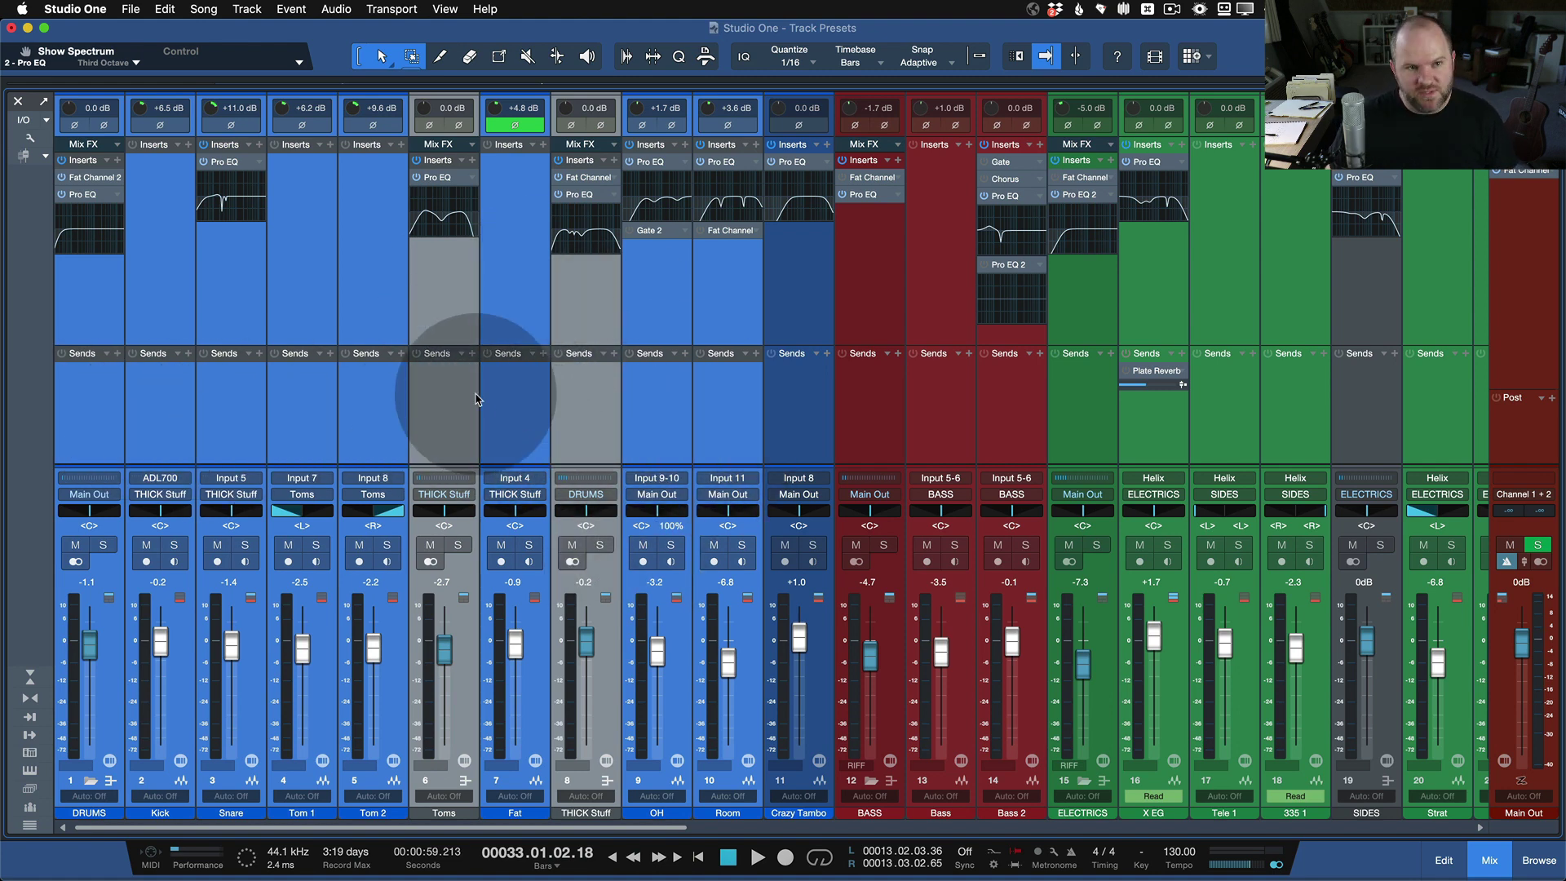
Store the selected drum tracks as a track preset named CNLG Drums in the JOE subfolder.
left_click(162, 8)
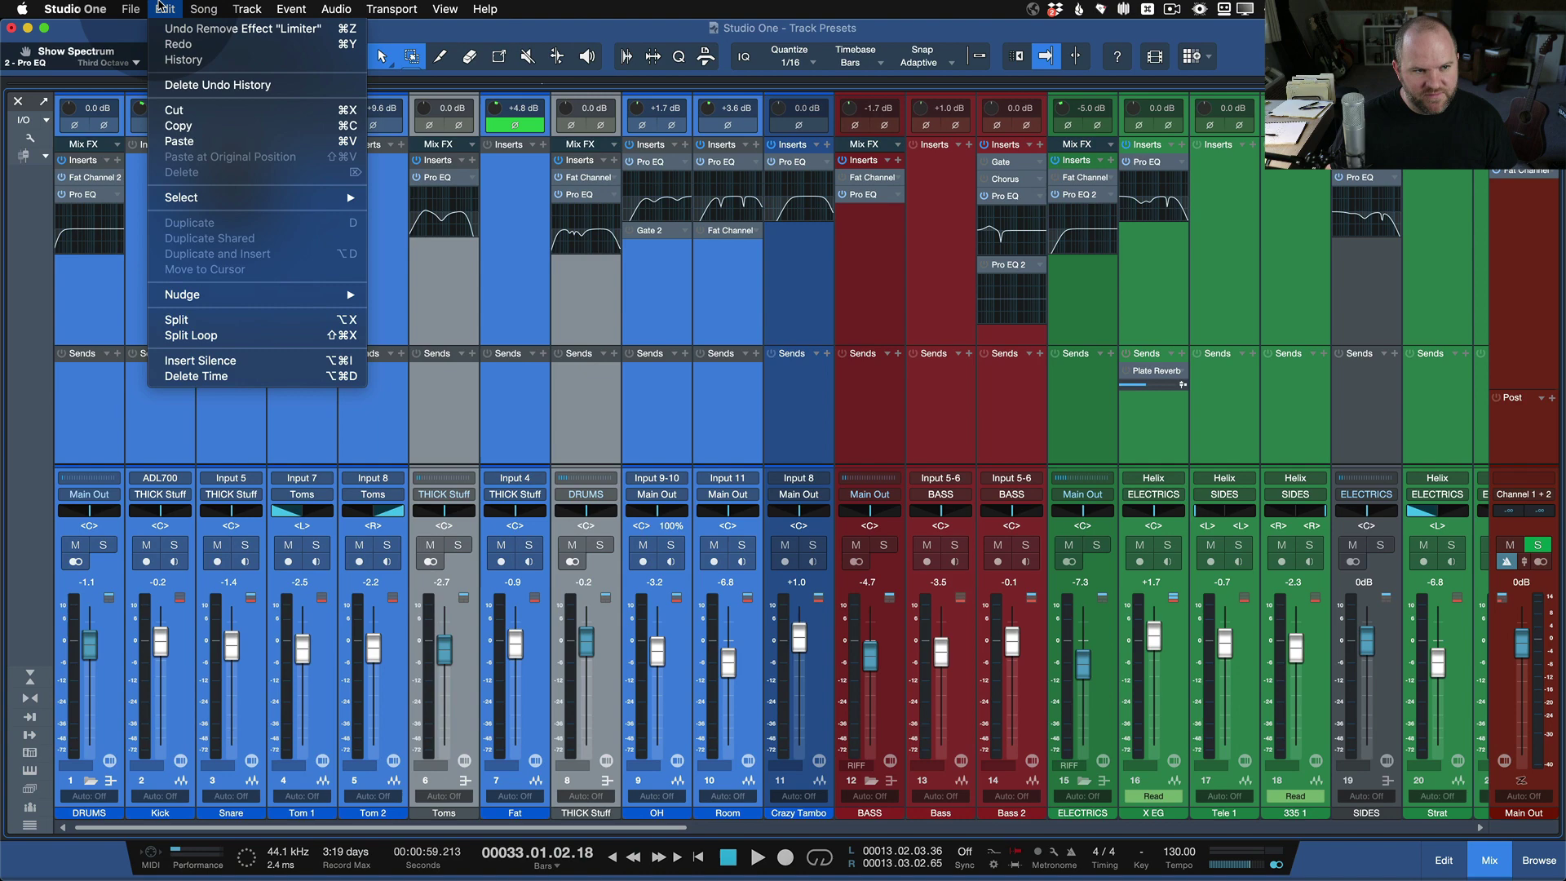
mouse_move(252, 7)
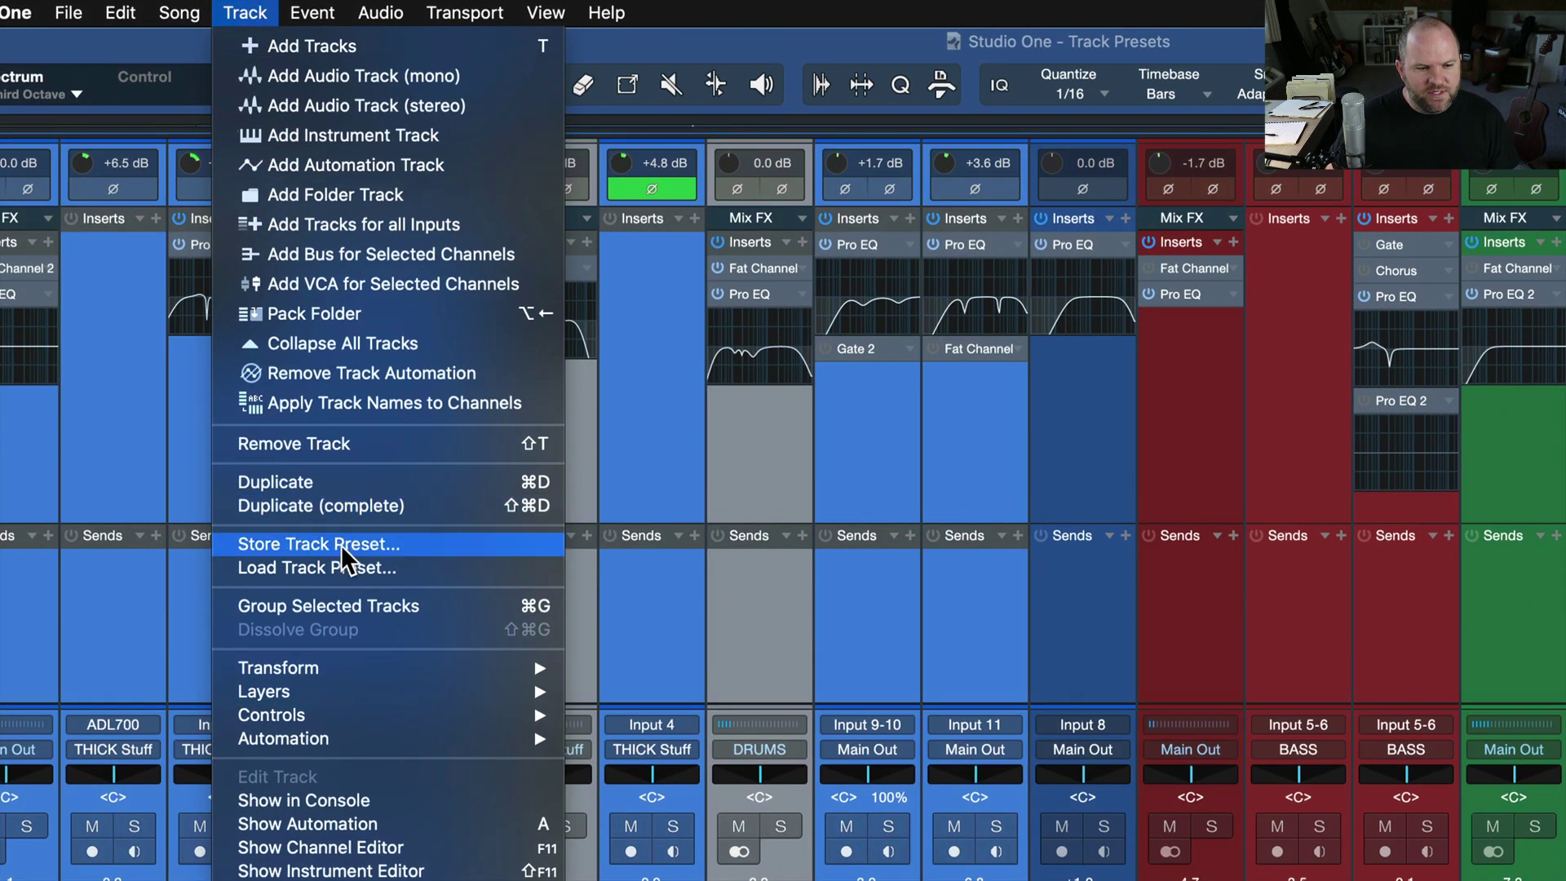
left_click(369, 544)
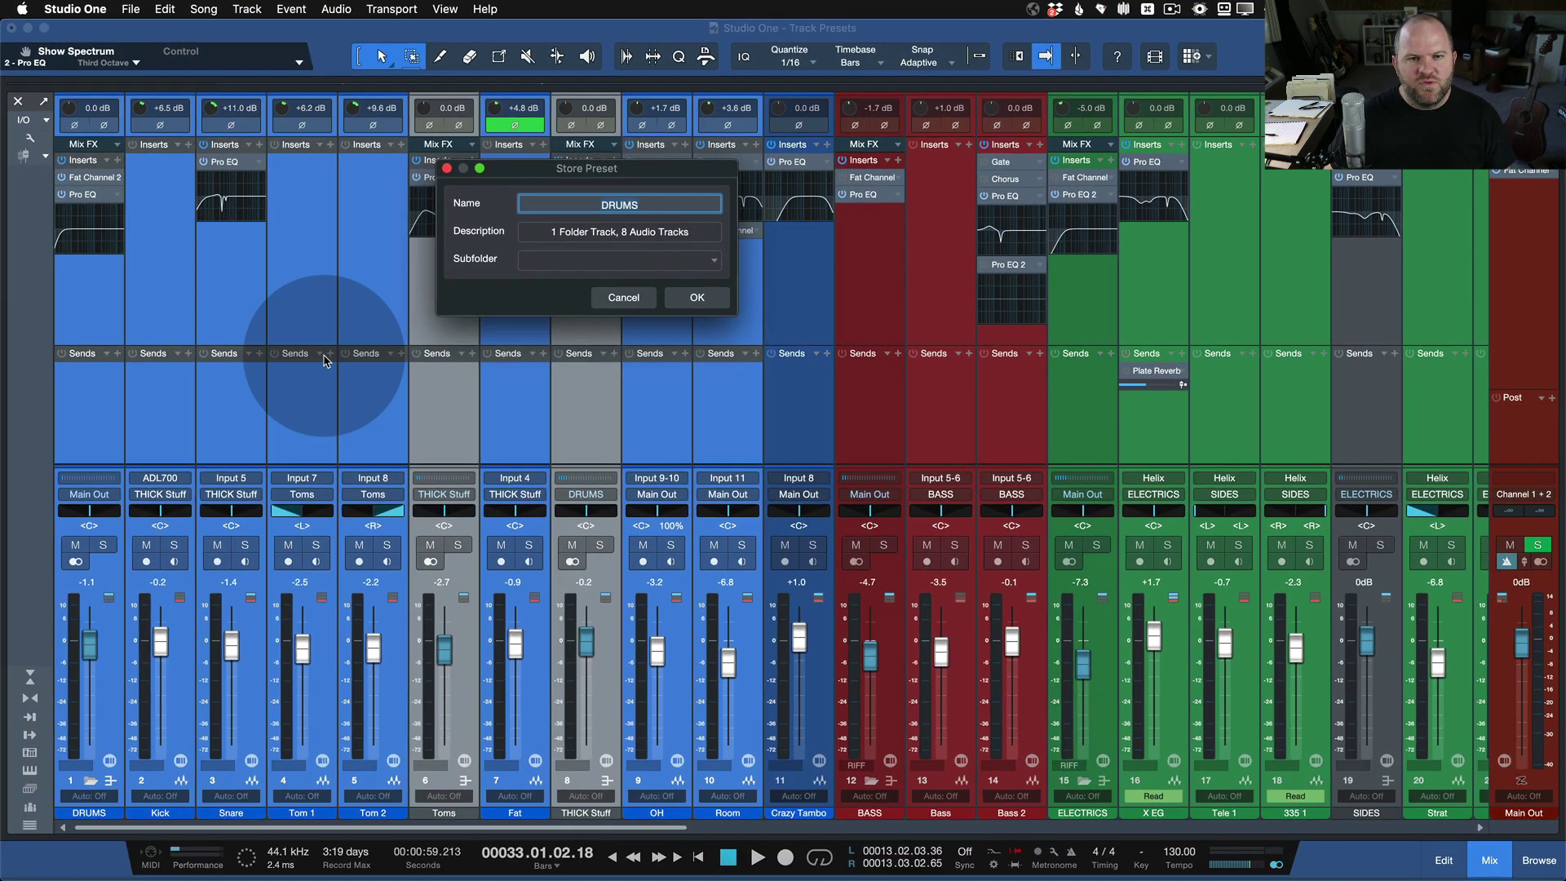
double_click(644, 200)
type("CNLG Drums")
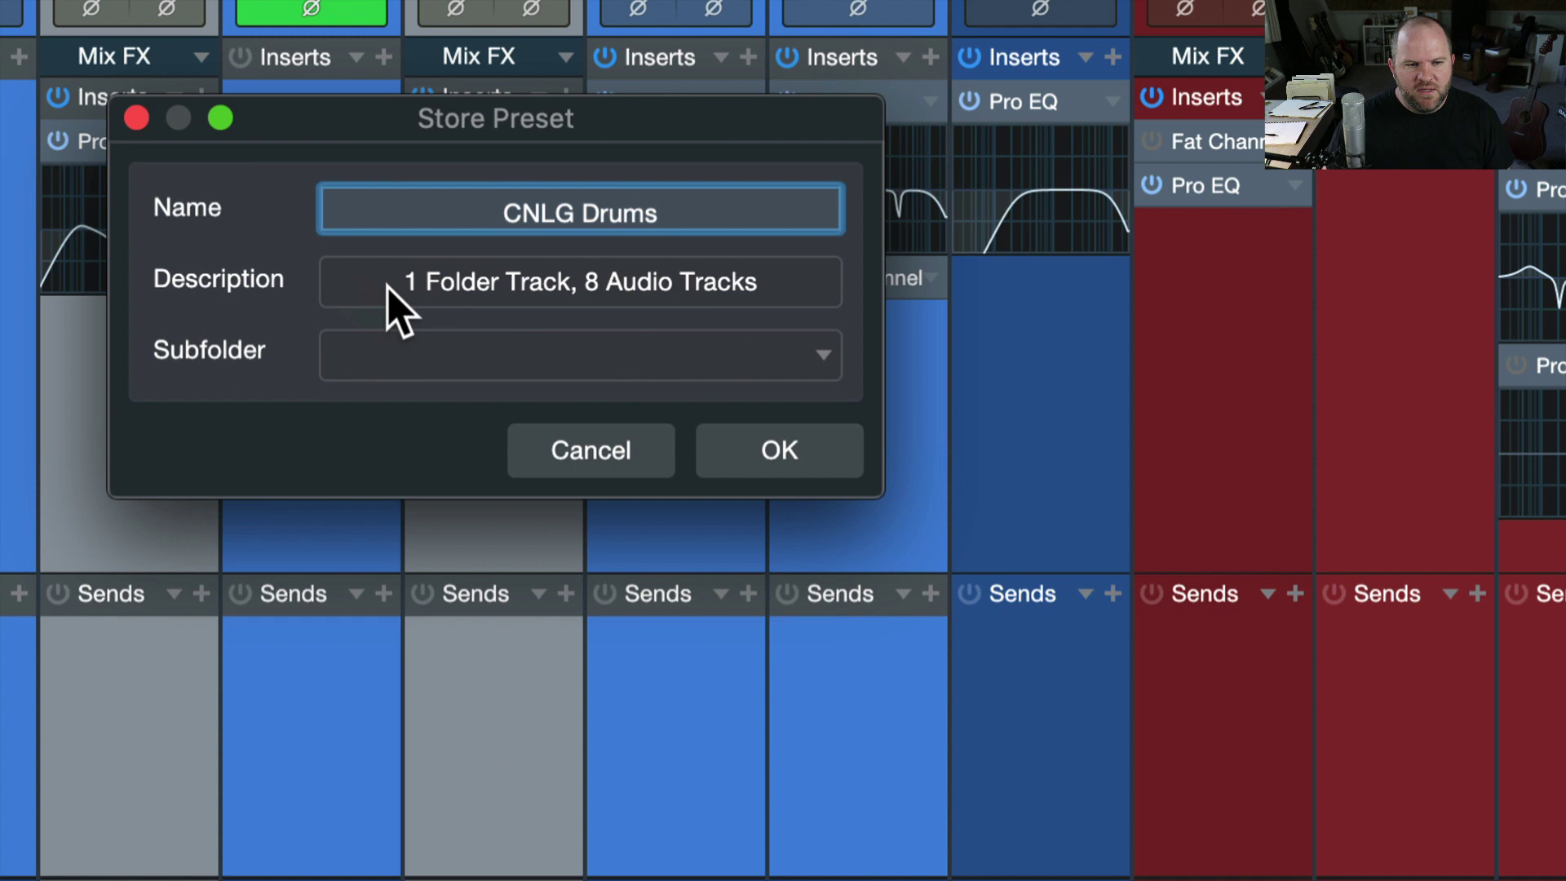
left_click(662, 357)
left_click(819, 361)
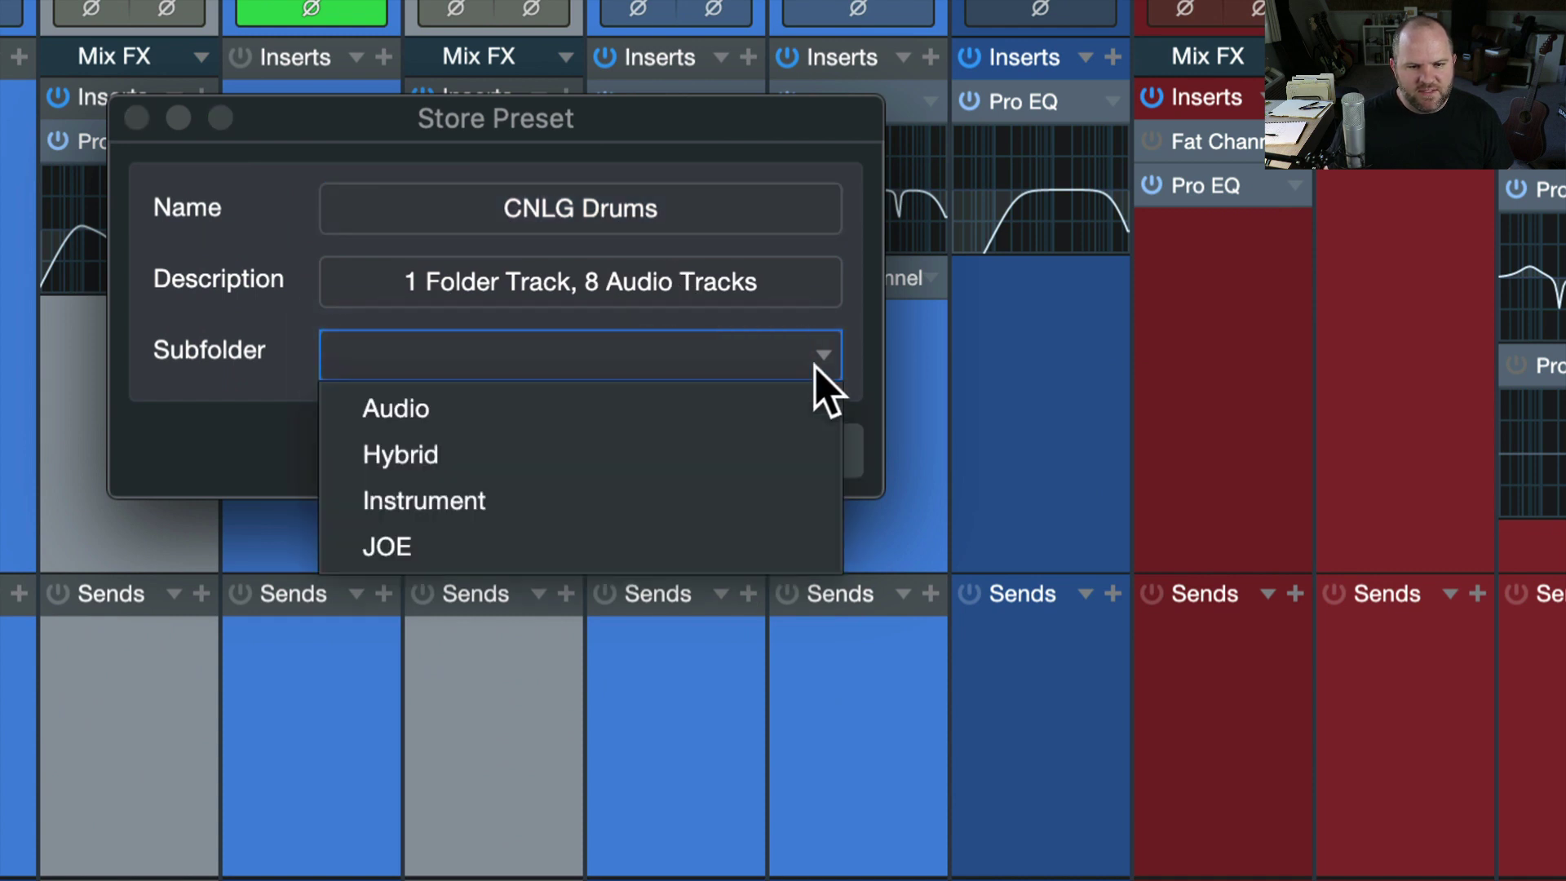
left_click(424, 553)
left_click(762, 454)
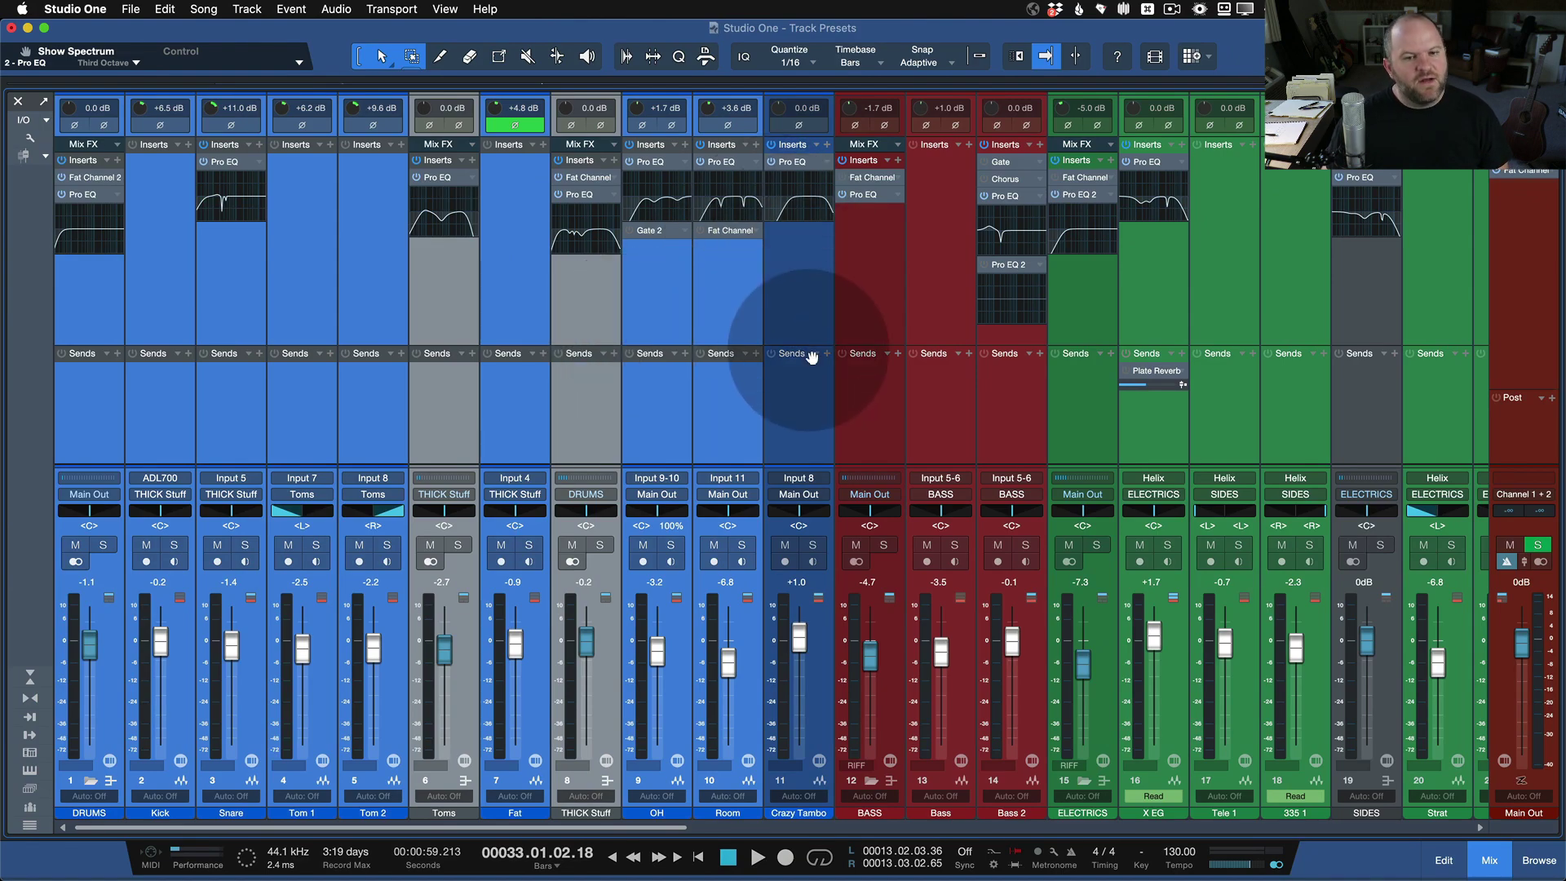
Select the Crazy Tambo track and add the CNLG Drums track preset from the JOE folder after it in the arrangement.
left_click(803, 402)
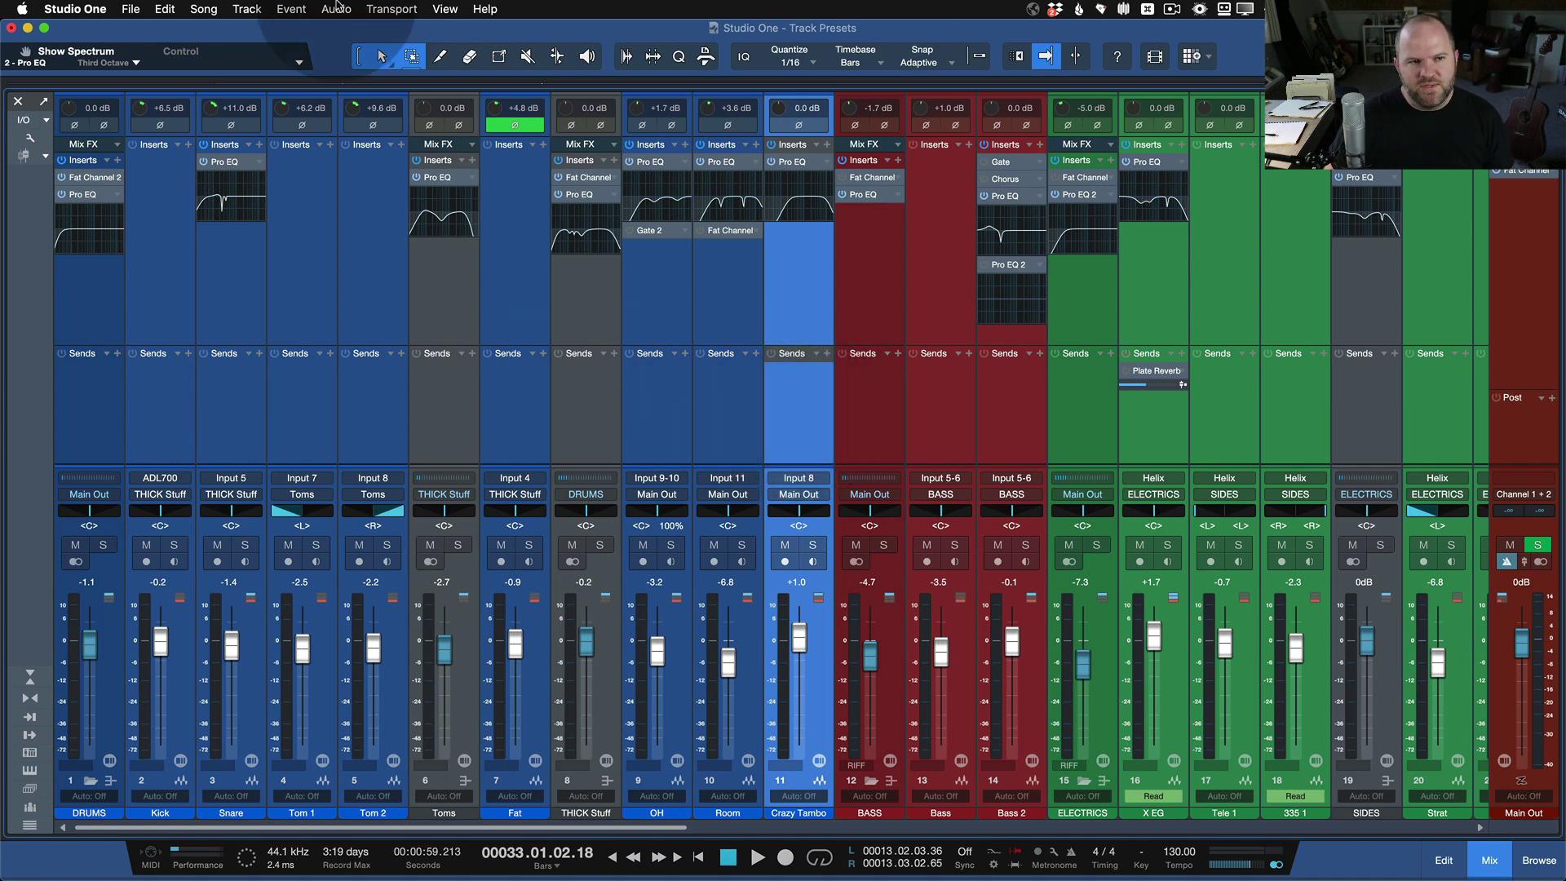
left_click(236, 9)
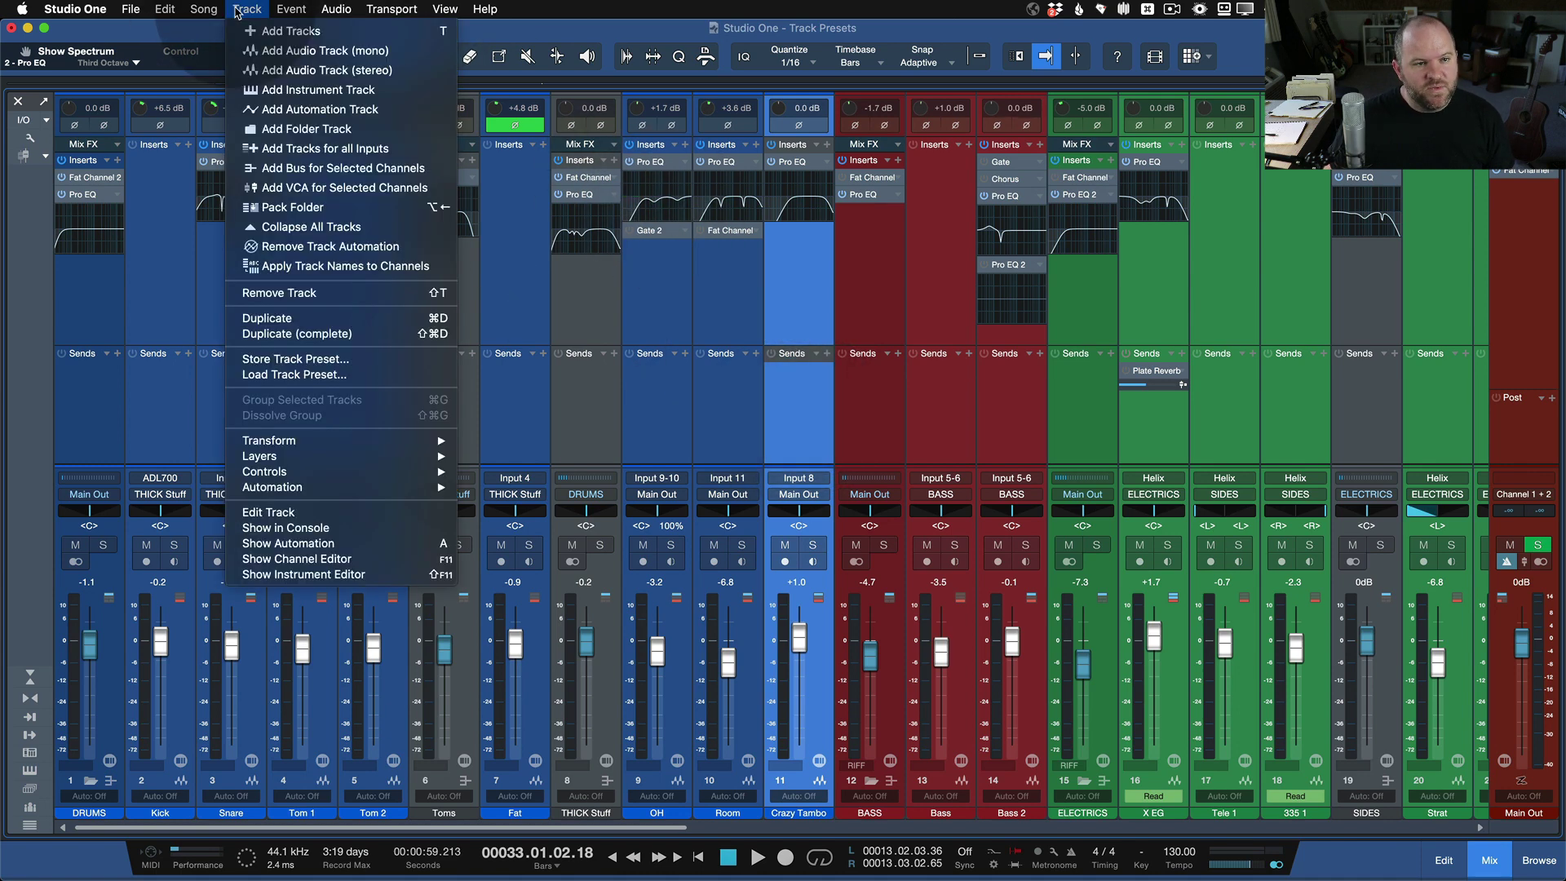
left_click(236, 9)
key("F3")
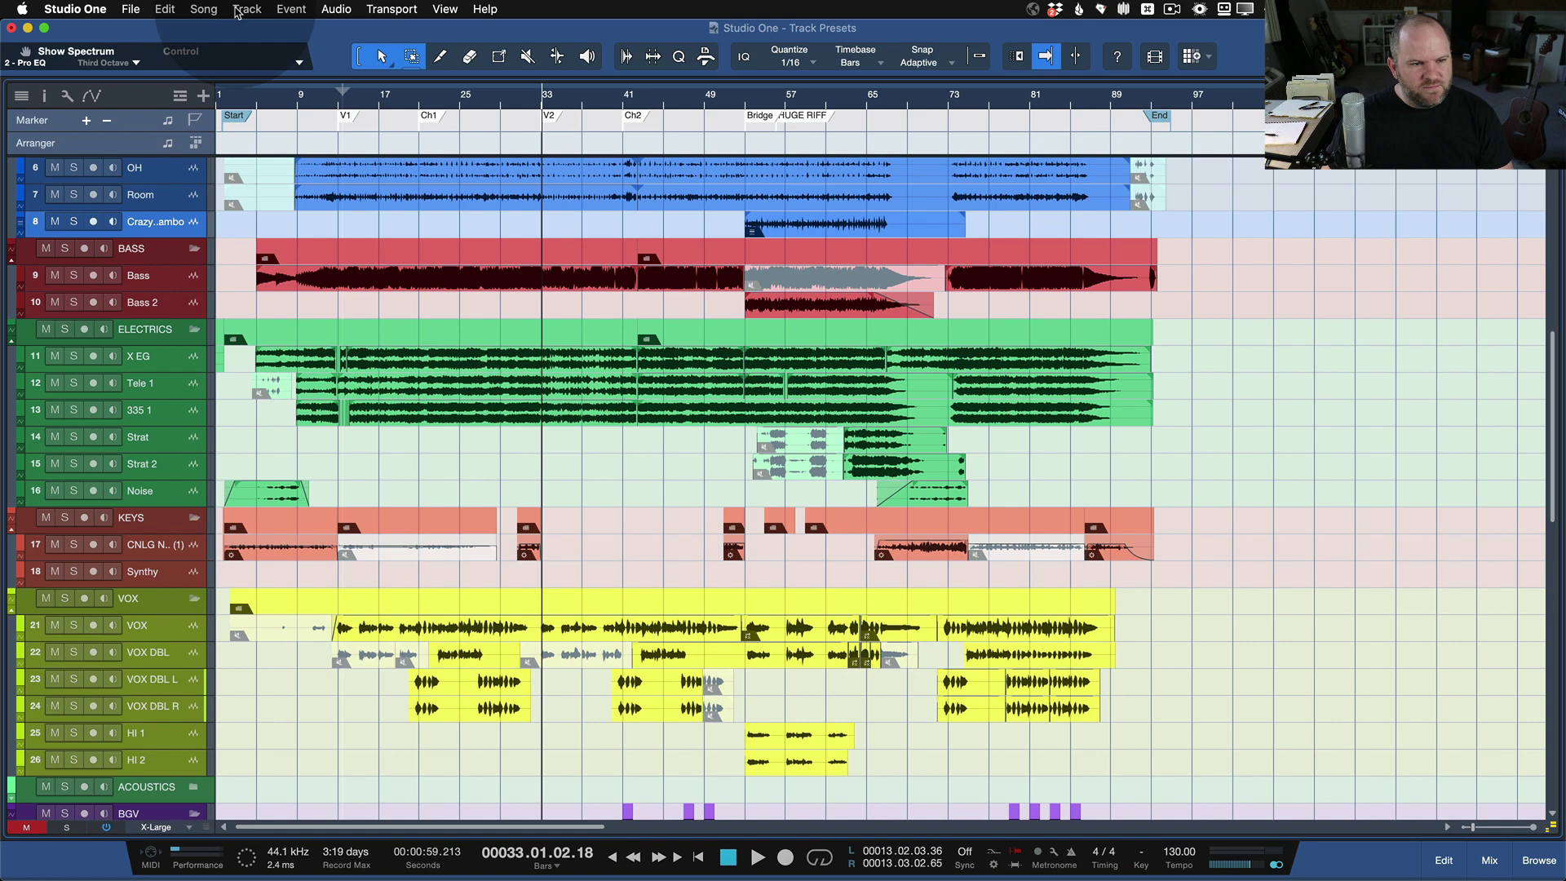
left_click(244, 9)
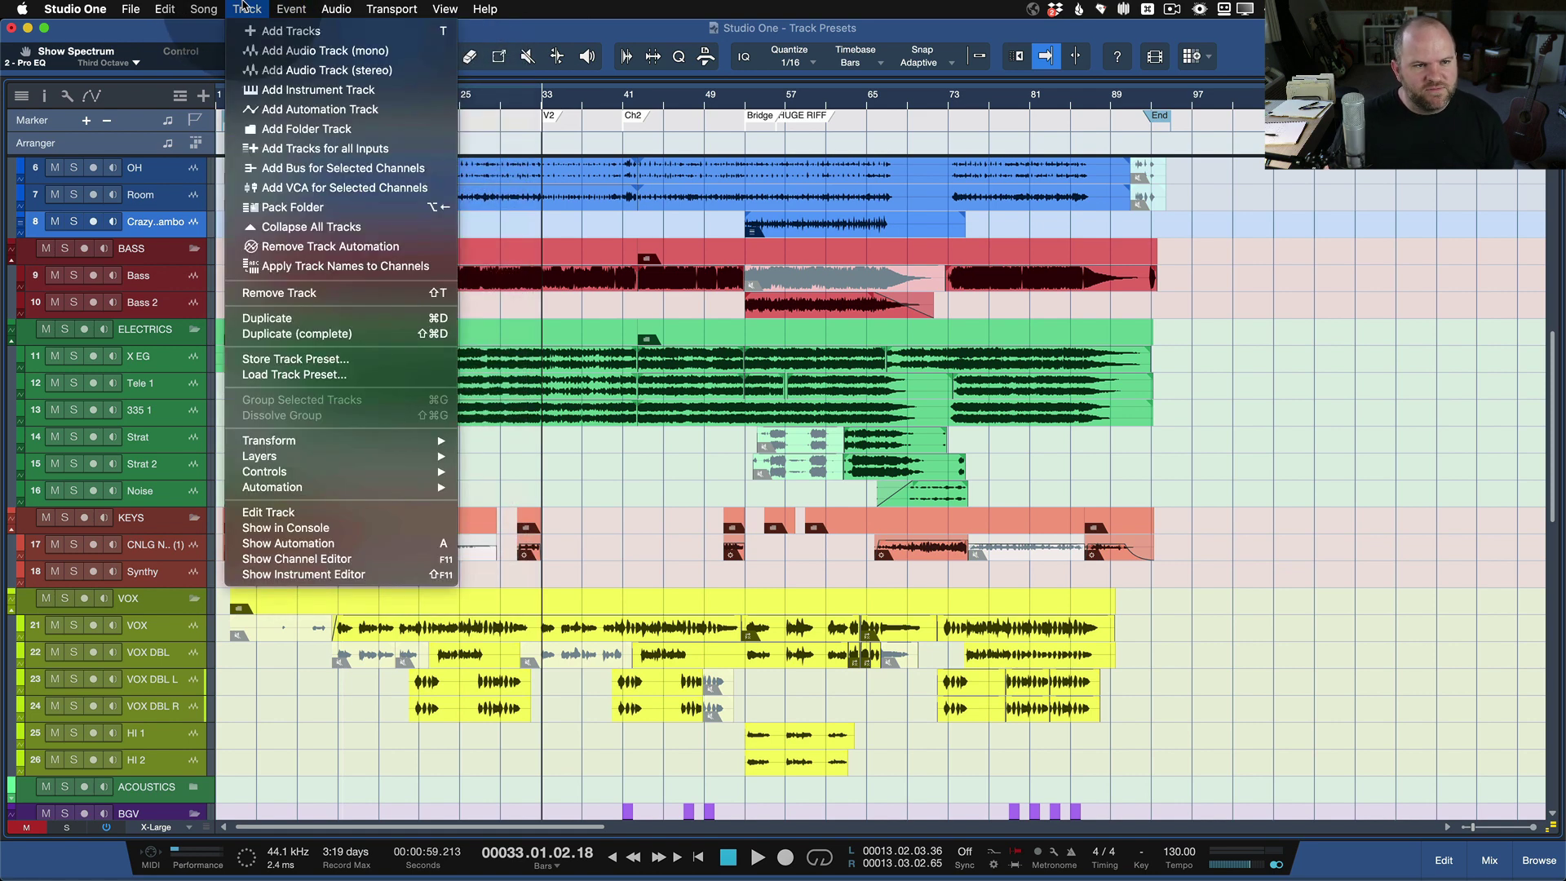
left_click(277, 31)
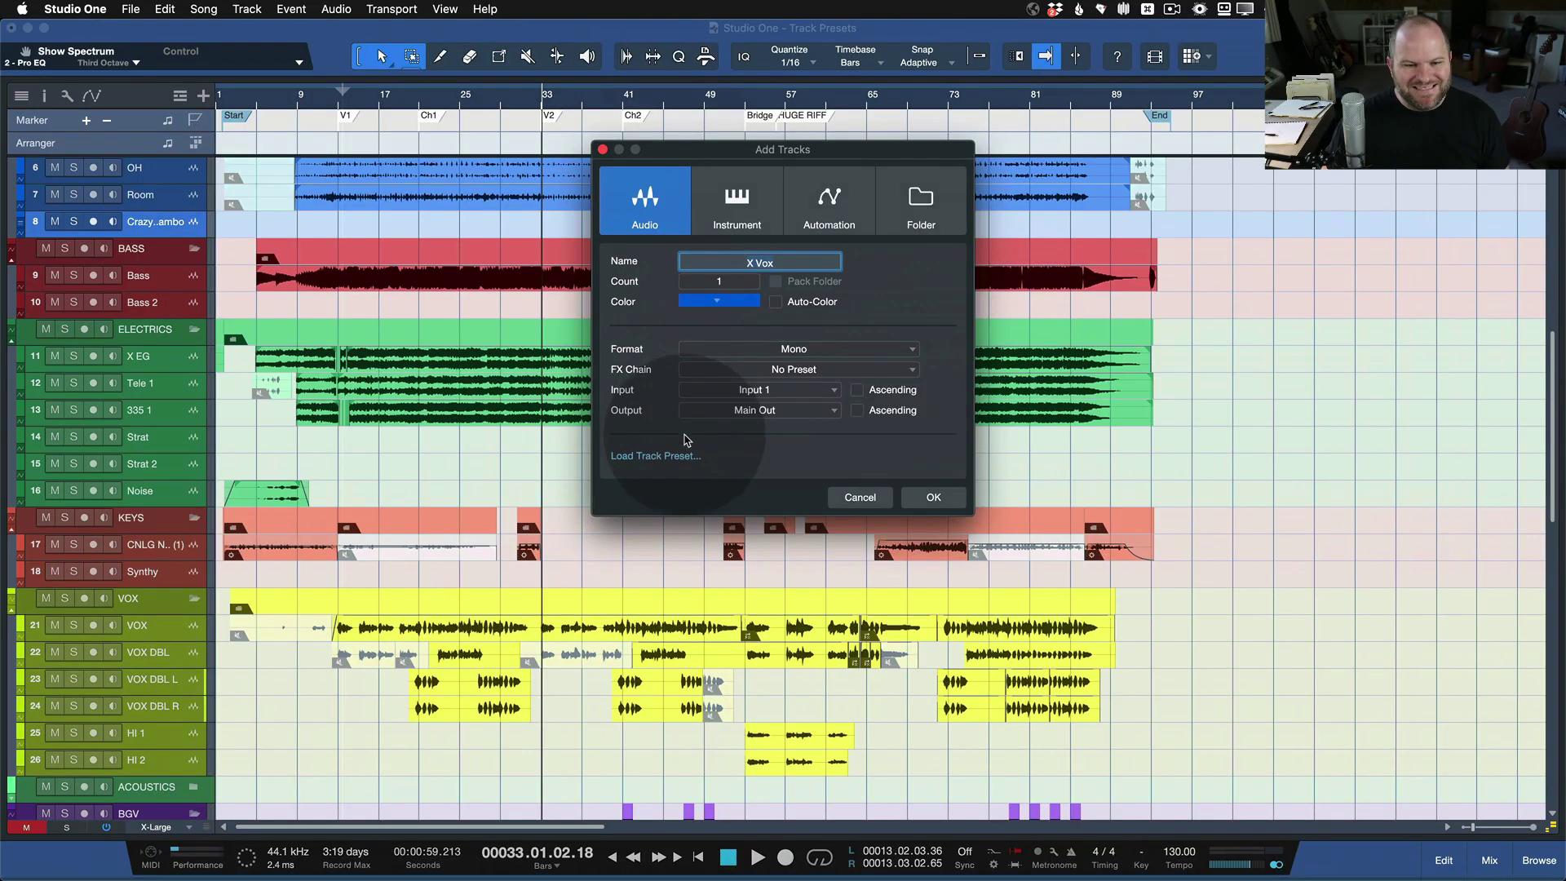
left_click(721, 431)
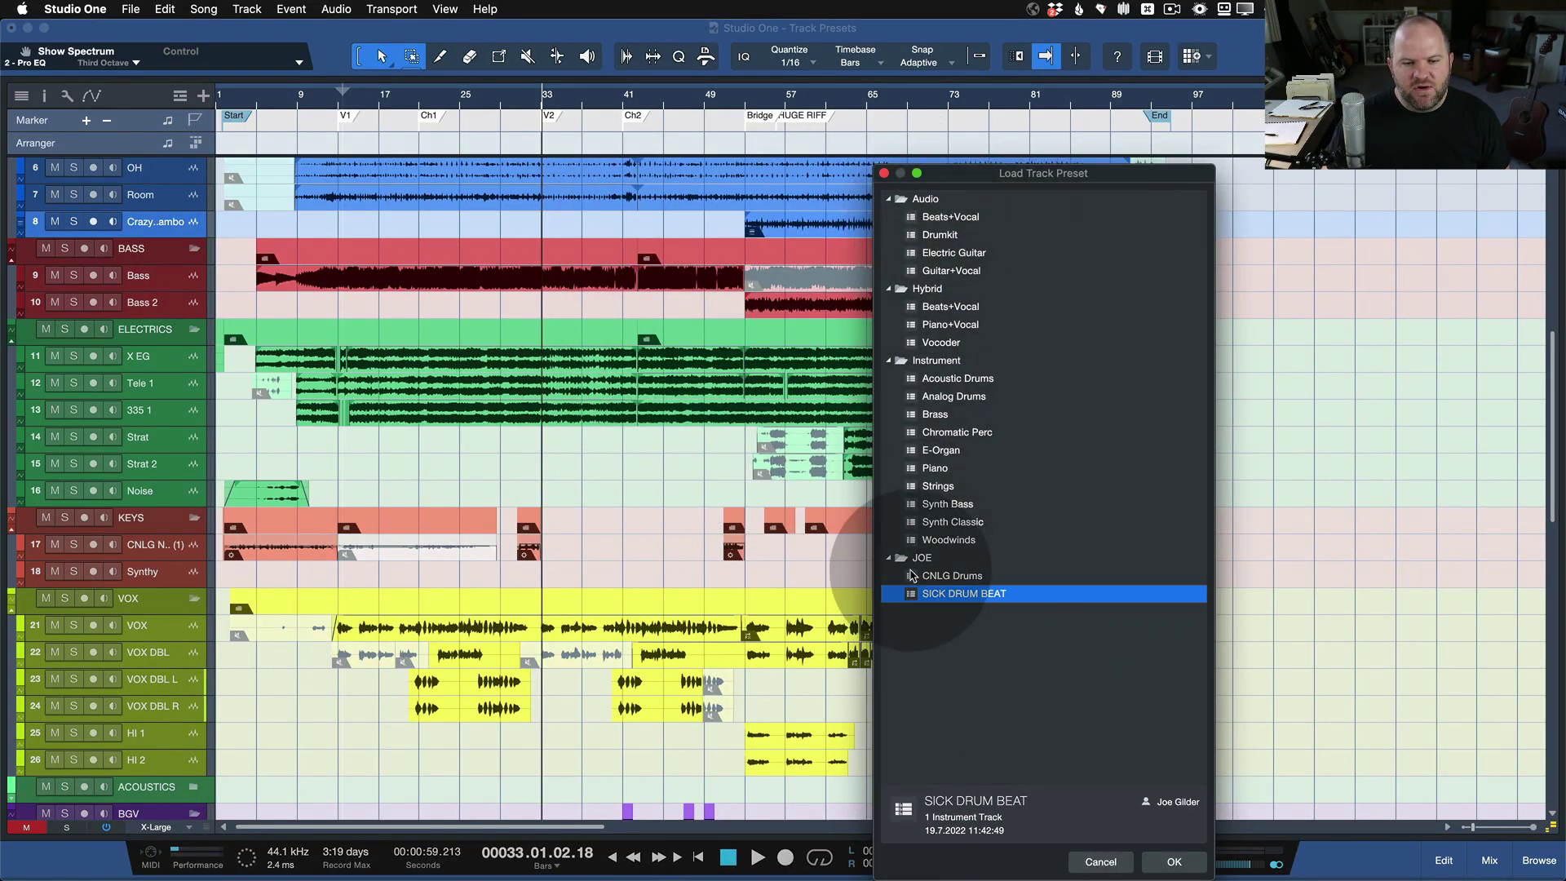
left_click(935, 577)
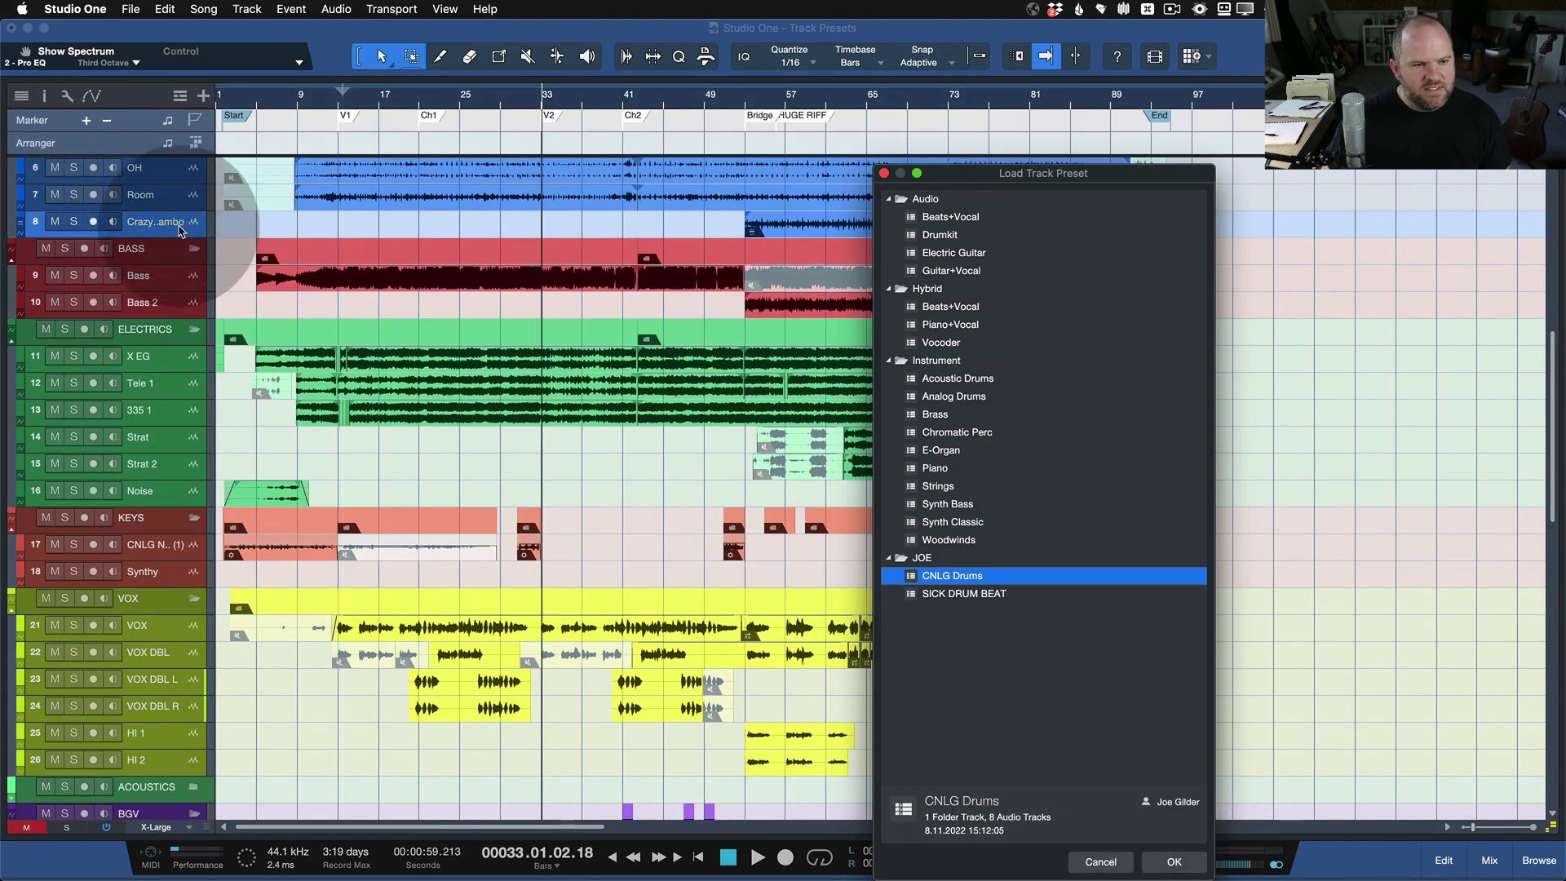
left_click(1173, 862)
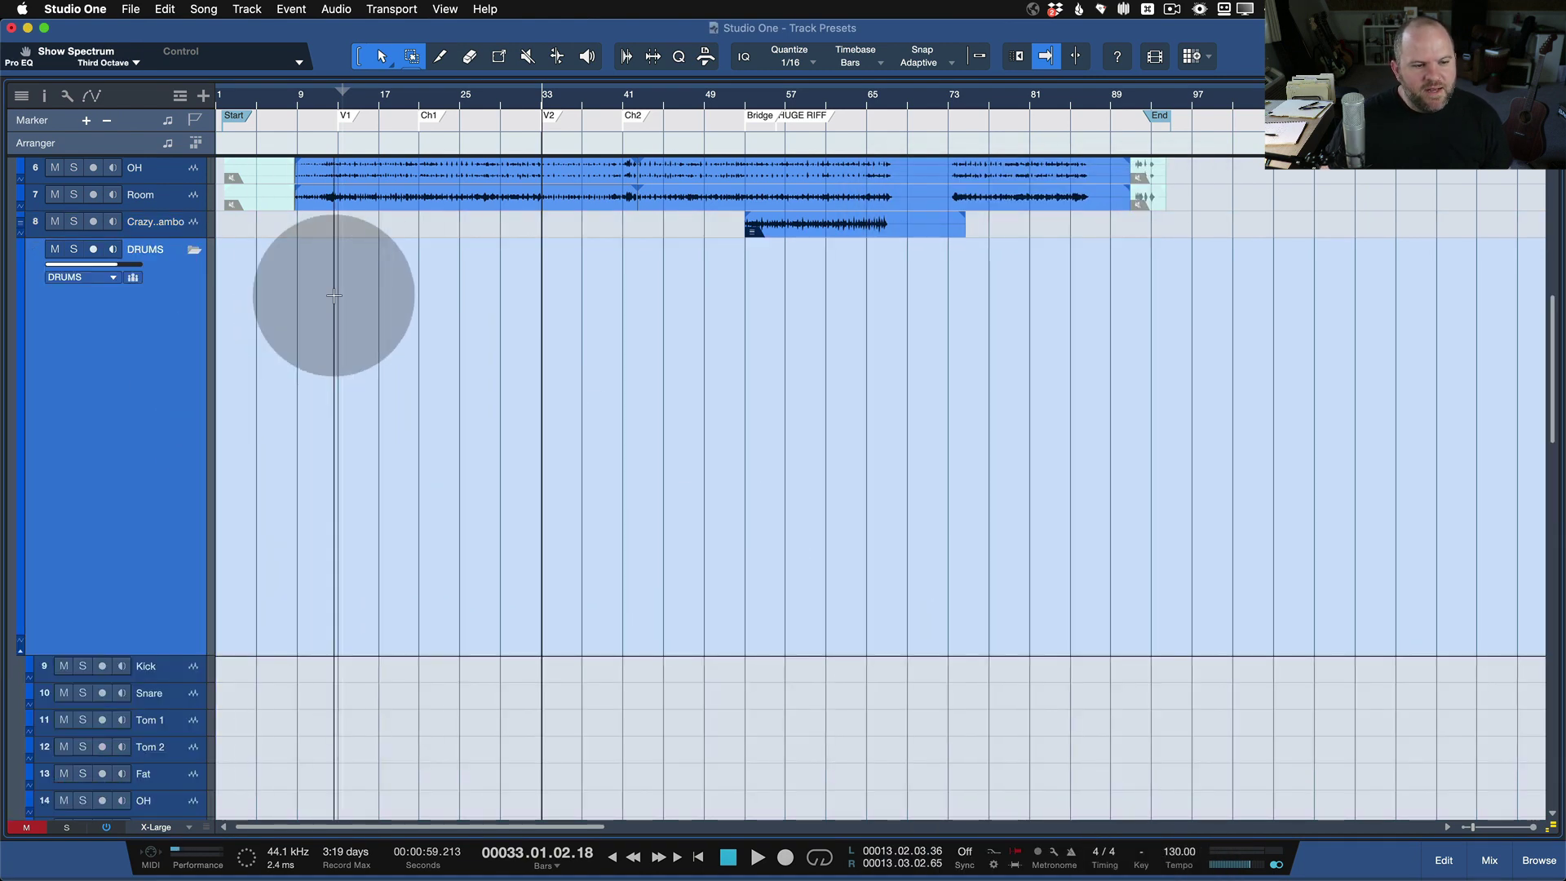
Examine the drum tracks loaded from the preset in the arrangement, and check their channels and routing in the console.
scroll(333, 295, "up", 5)
scroll(181, 359, "down", 6)
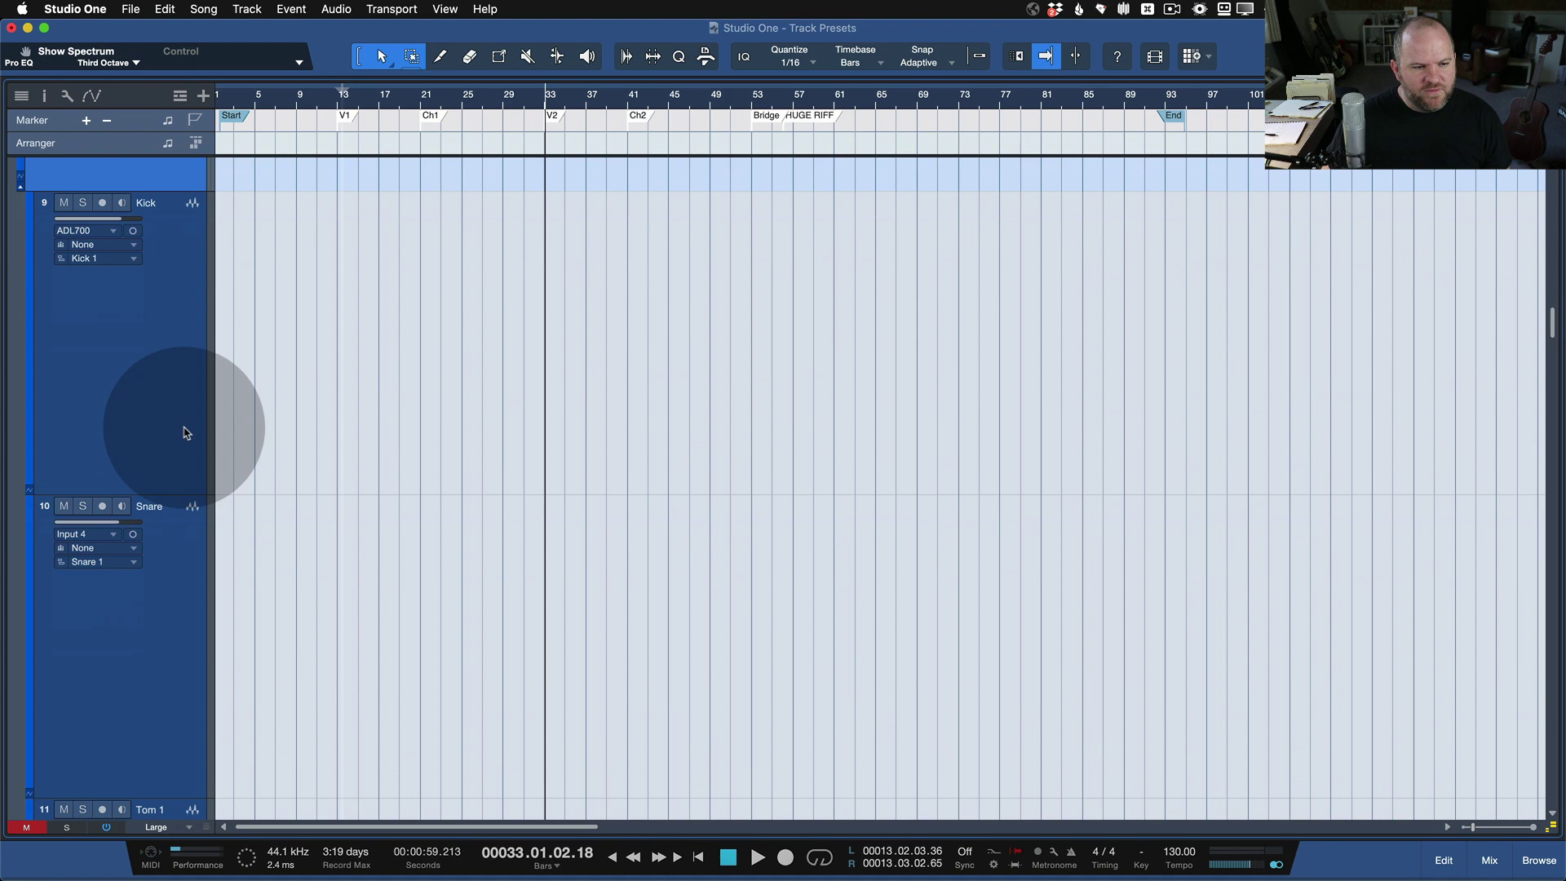
scroll(174, 488, "down", 5)
scroll(343, 430, "down", 6)
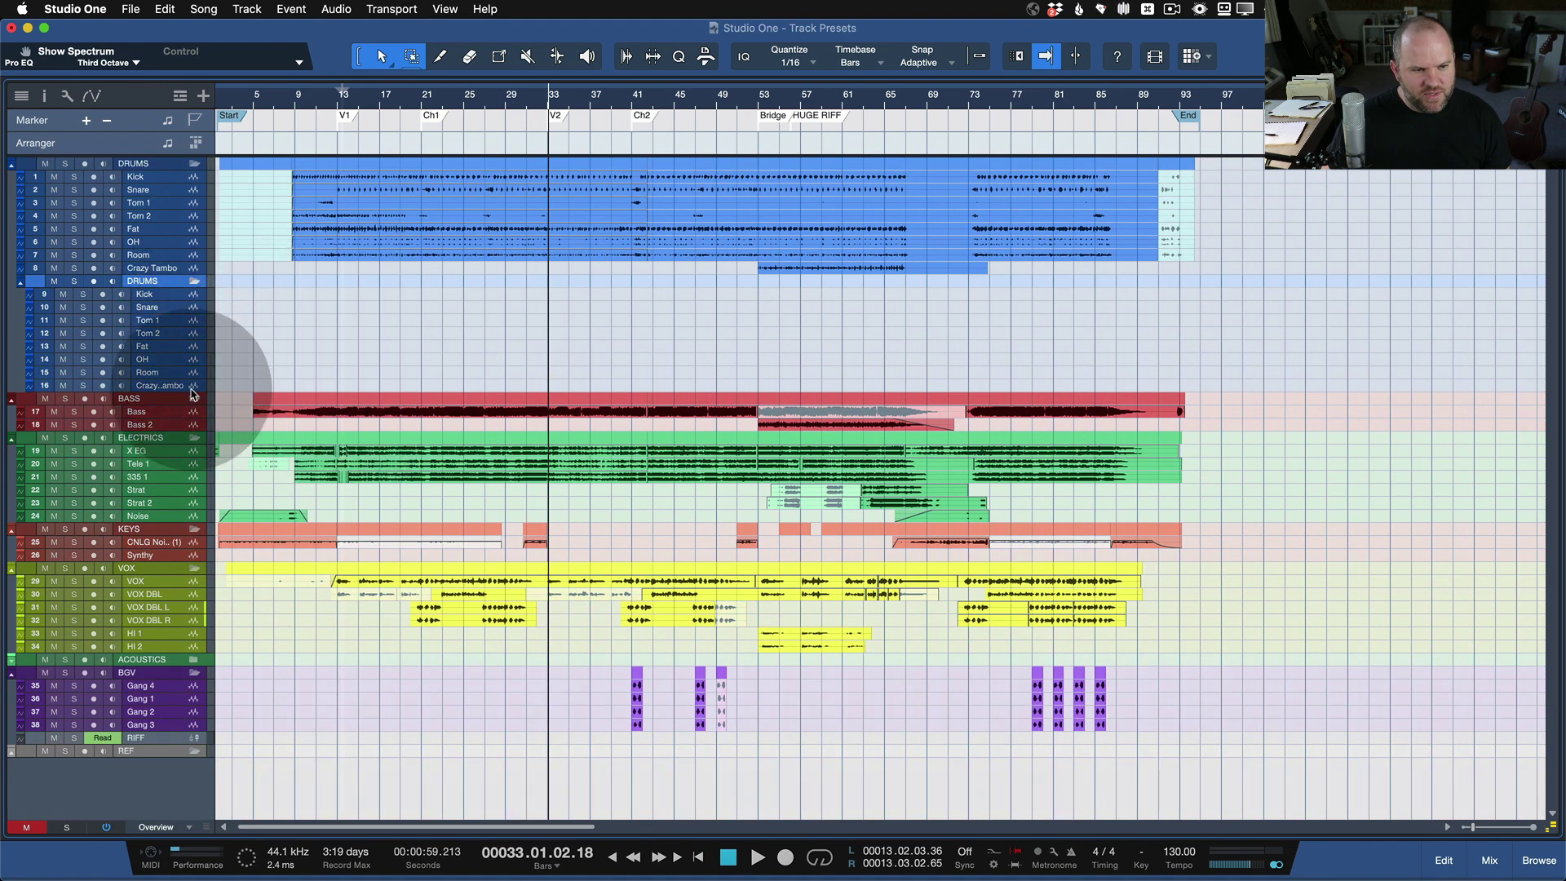
key("F3")
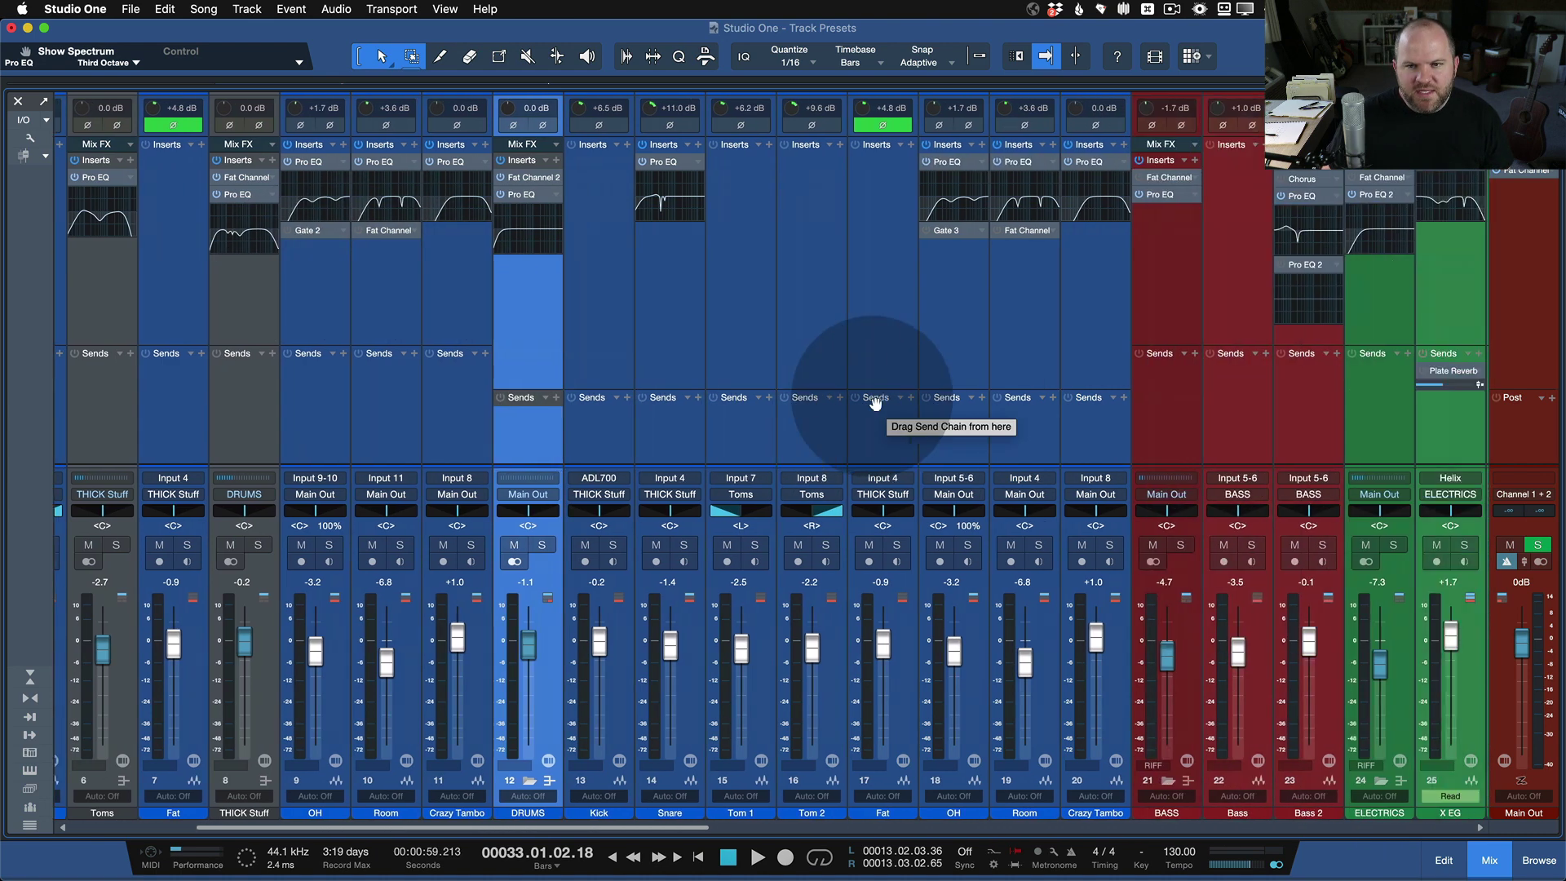
scroll(875, 403, "right", 1)
left_click(1001, 430)
left_click(872, 434)
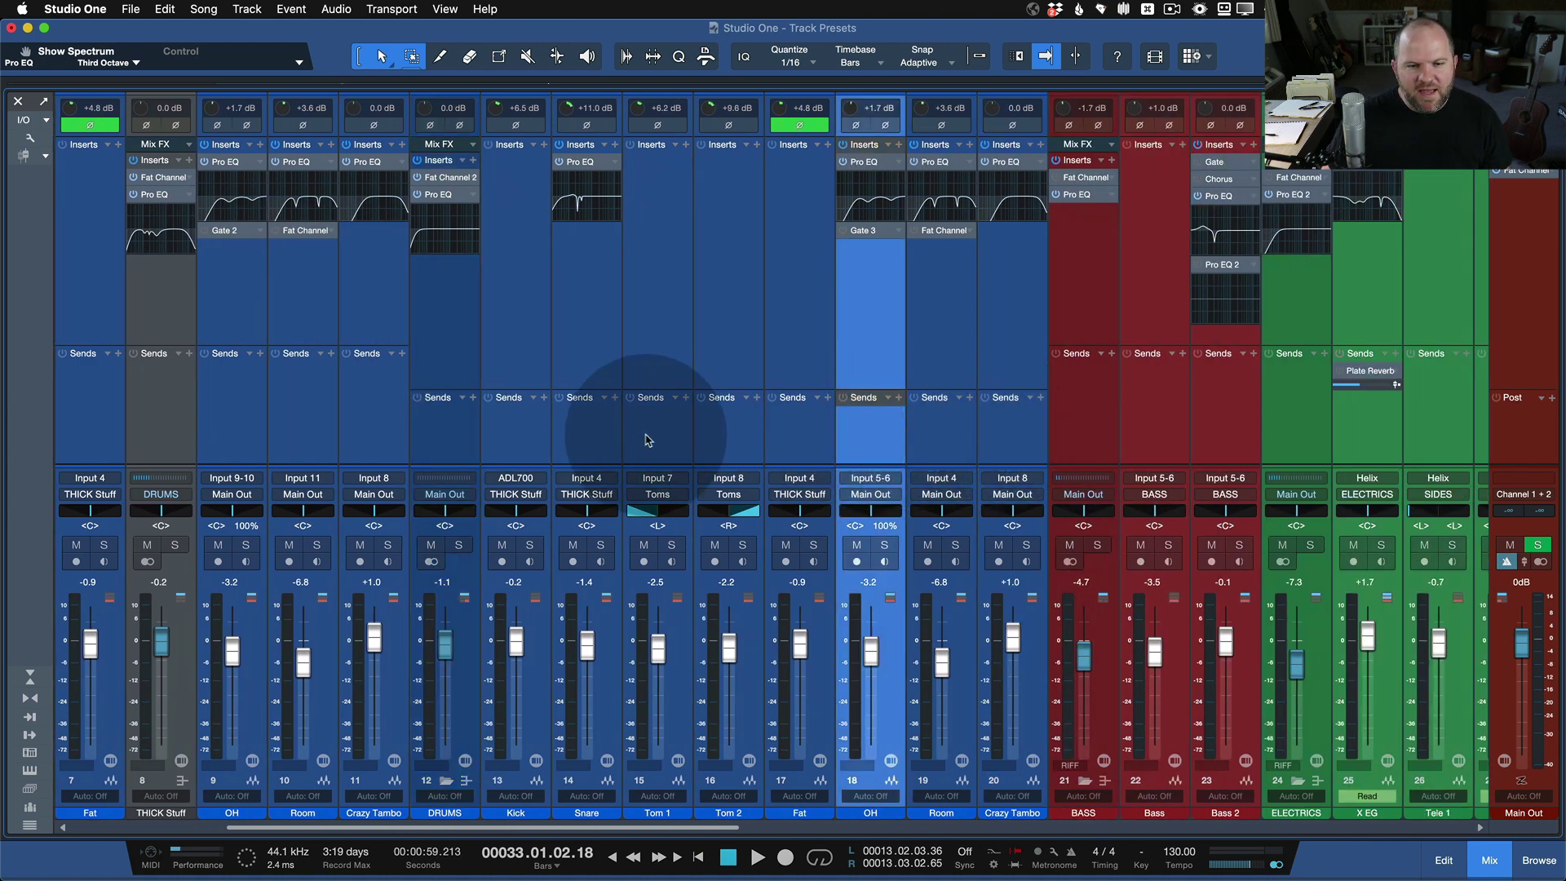
left_click(586, 434)
Select the loaded copies of the drum channels from the second DRUMS through the second Crazy Tambo and remove their tracks.
left_click(428, 432)
left_click(1008, 445, "shift")
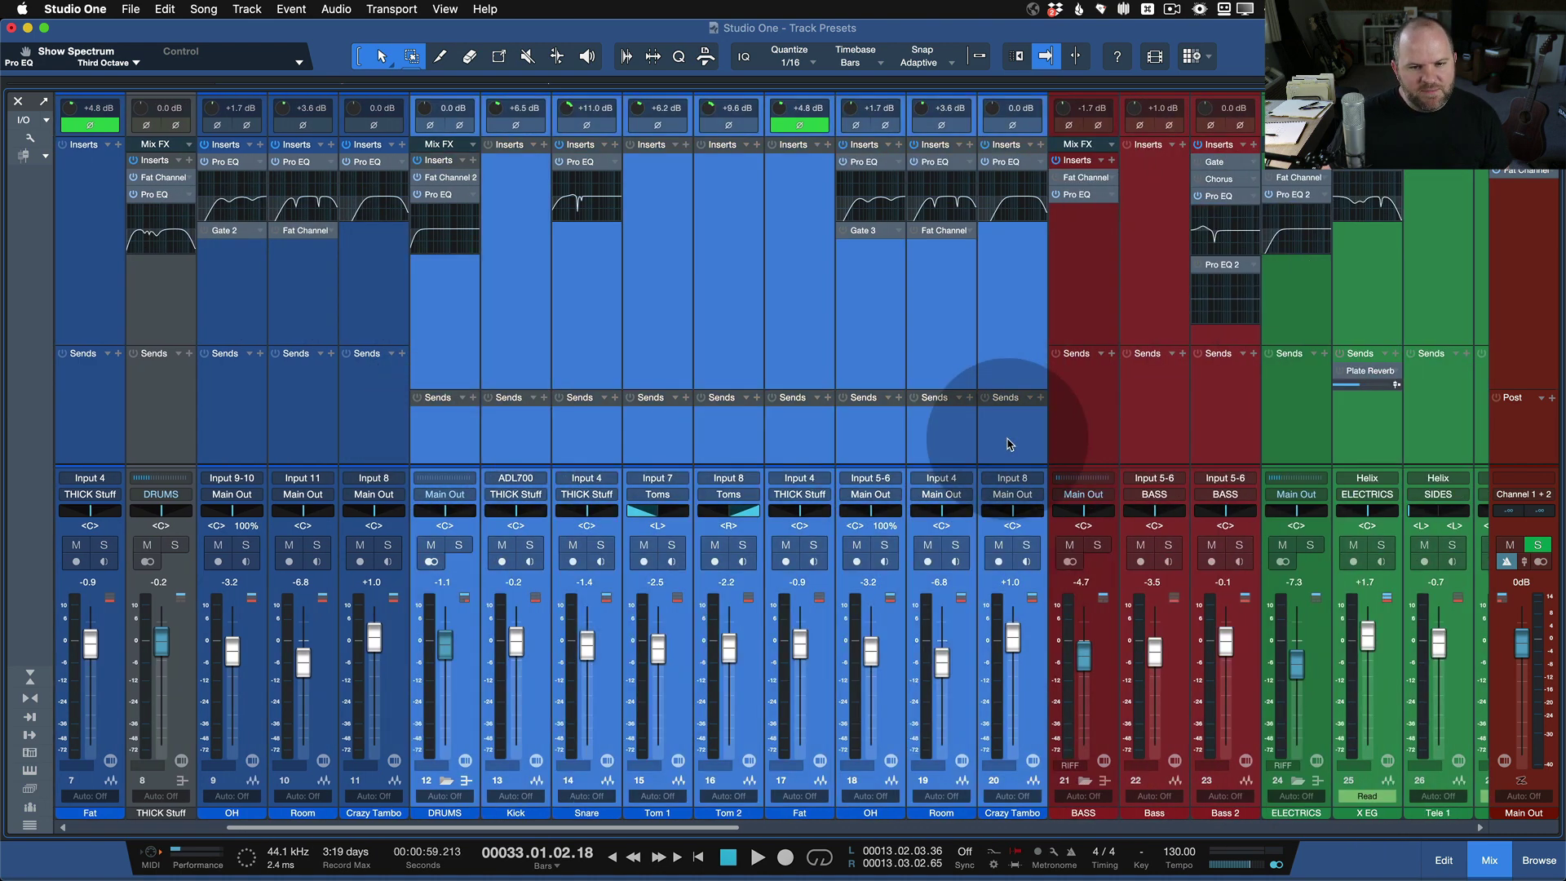
right_click(1008, 444)
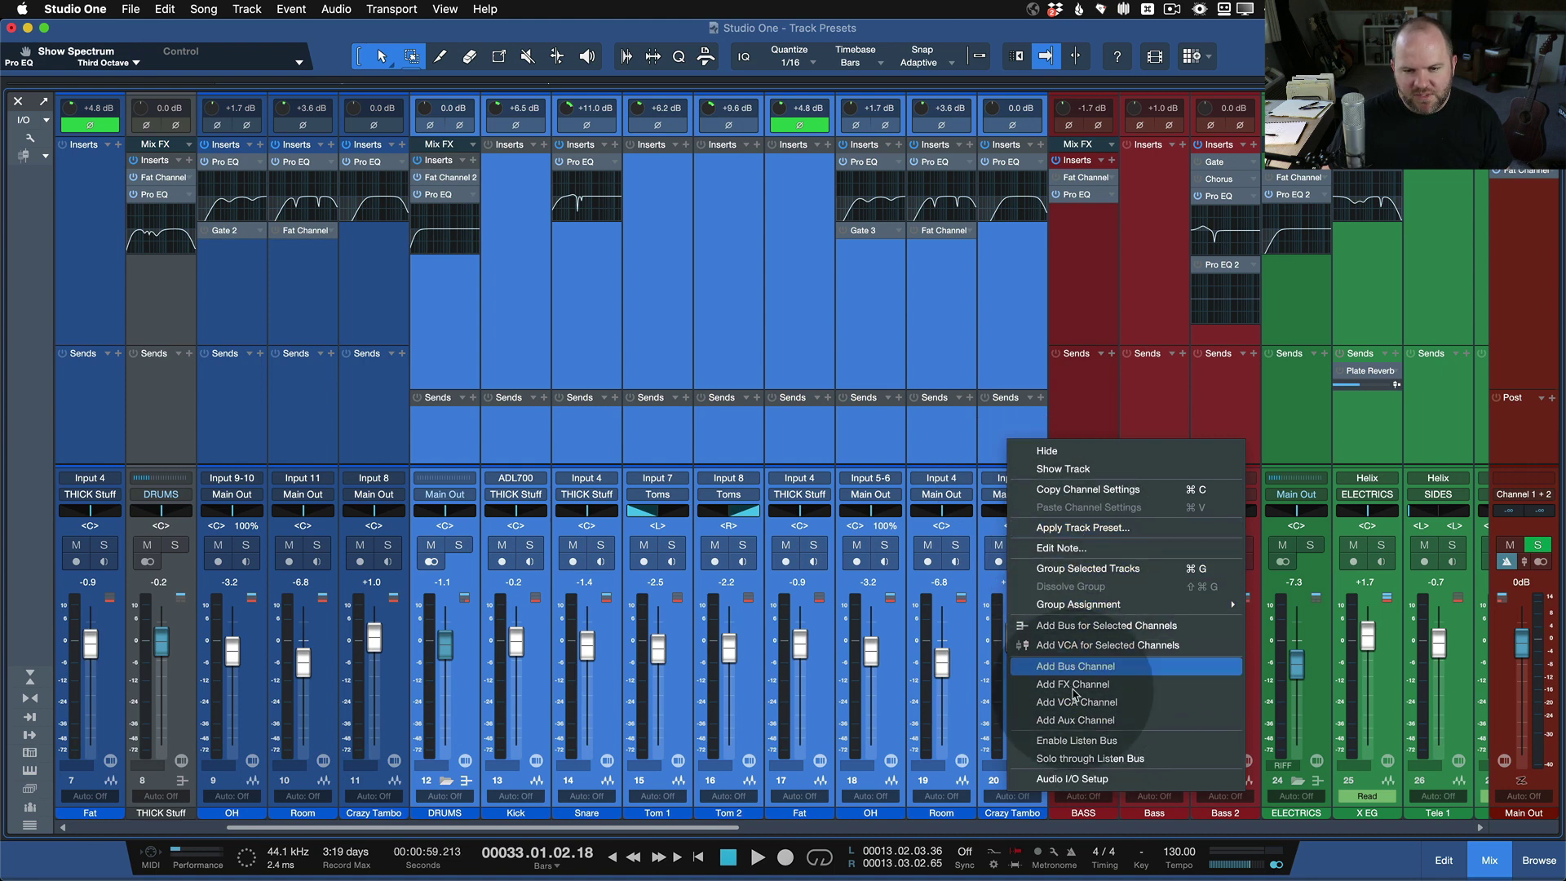
left_click(749, 357)
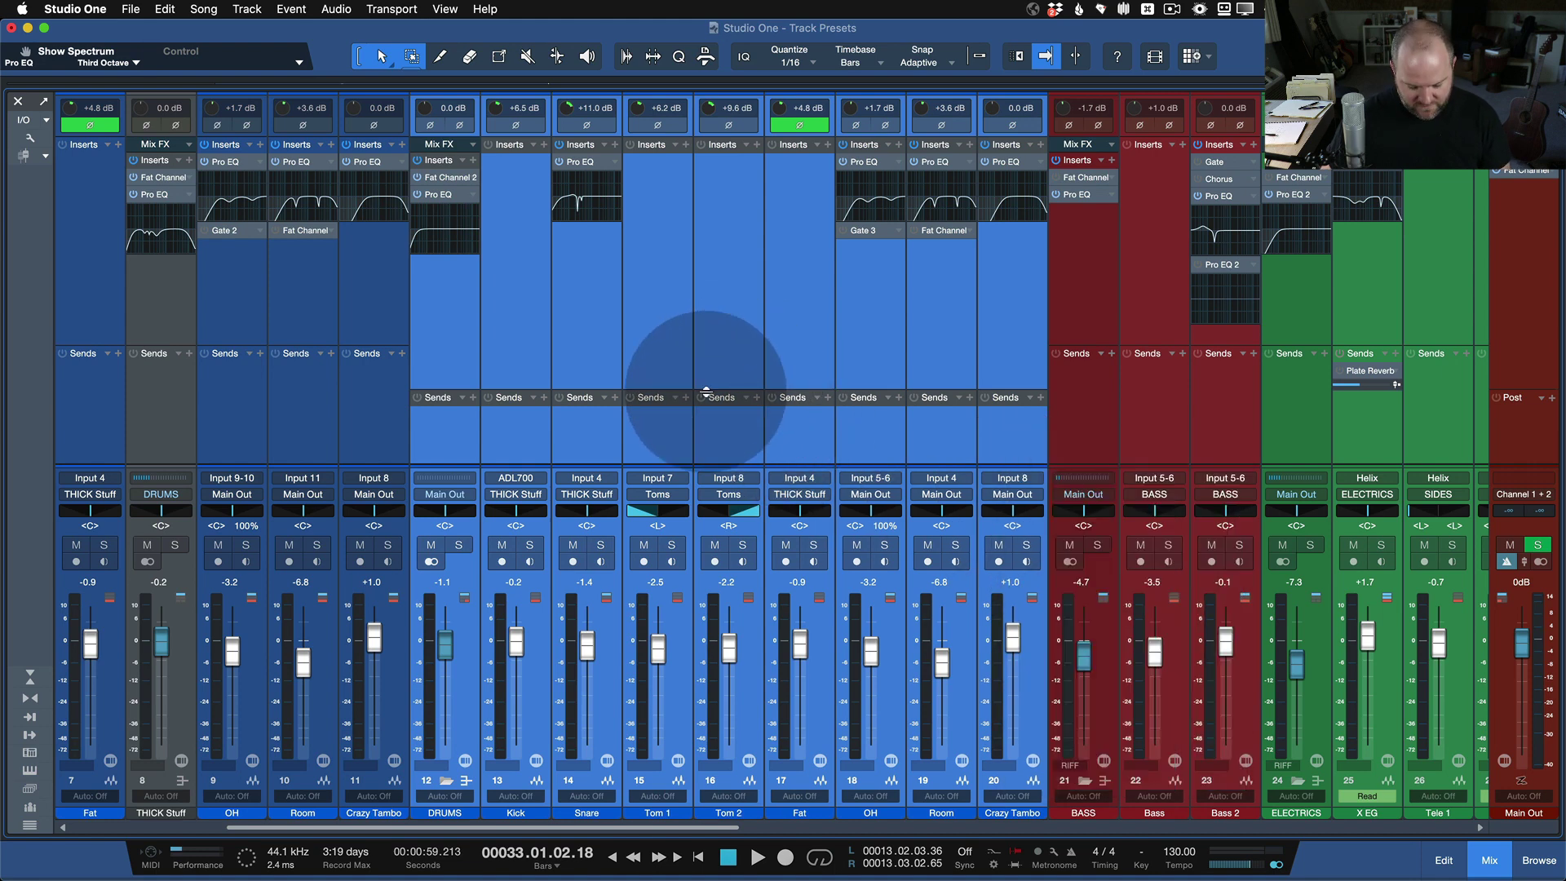
key("shift+t")
scroll(726, 447, "left", 6)
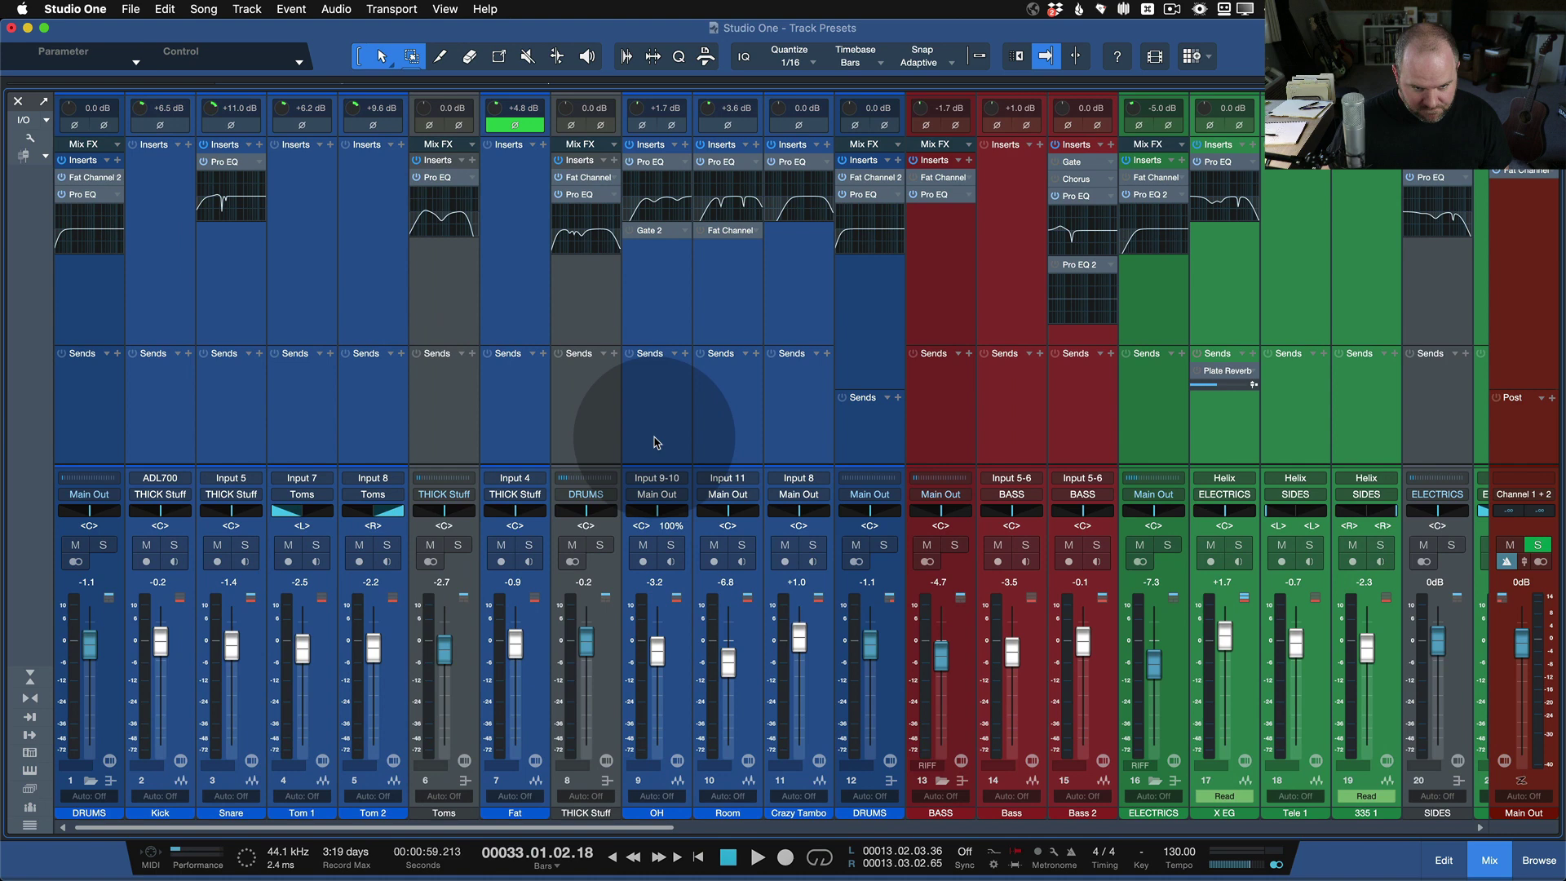
Add a Room Reverb send to the Toms bus and set its send level to about -2.3.
left_click(574, 439)
left_click(473, 353)
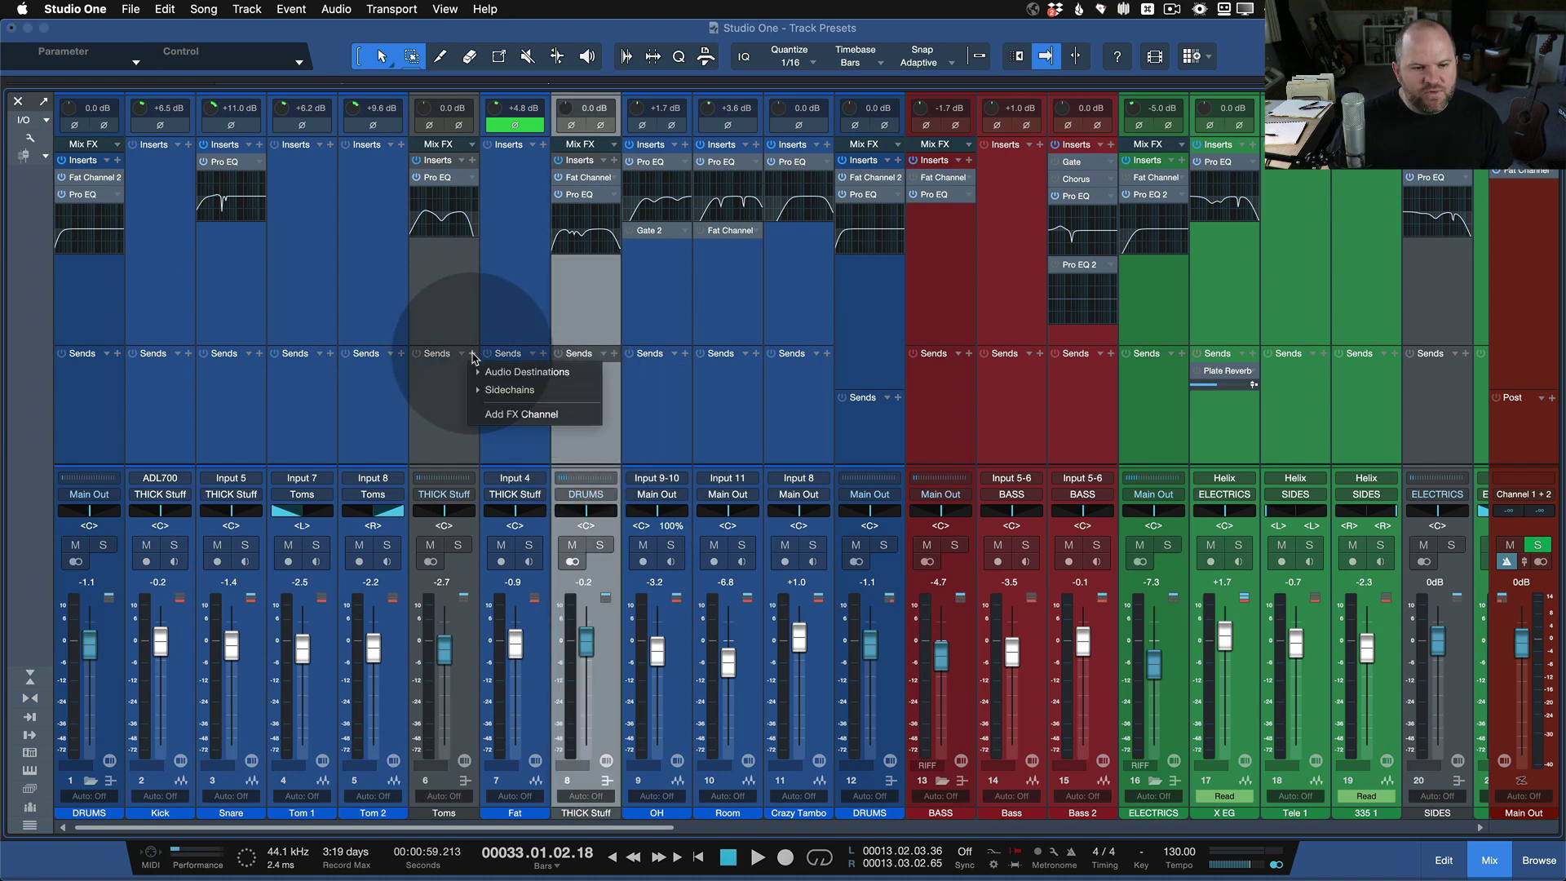
left_click(514, 372)
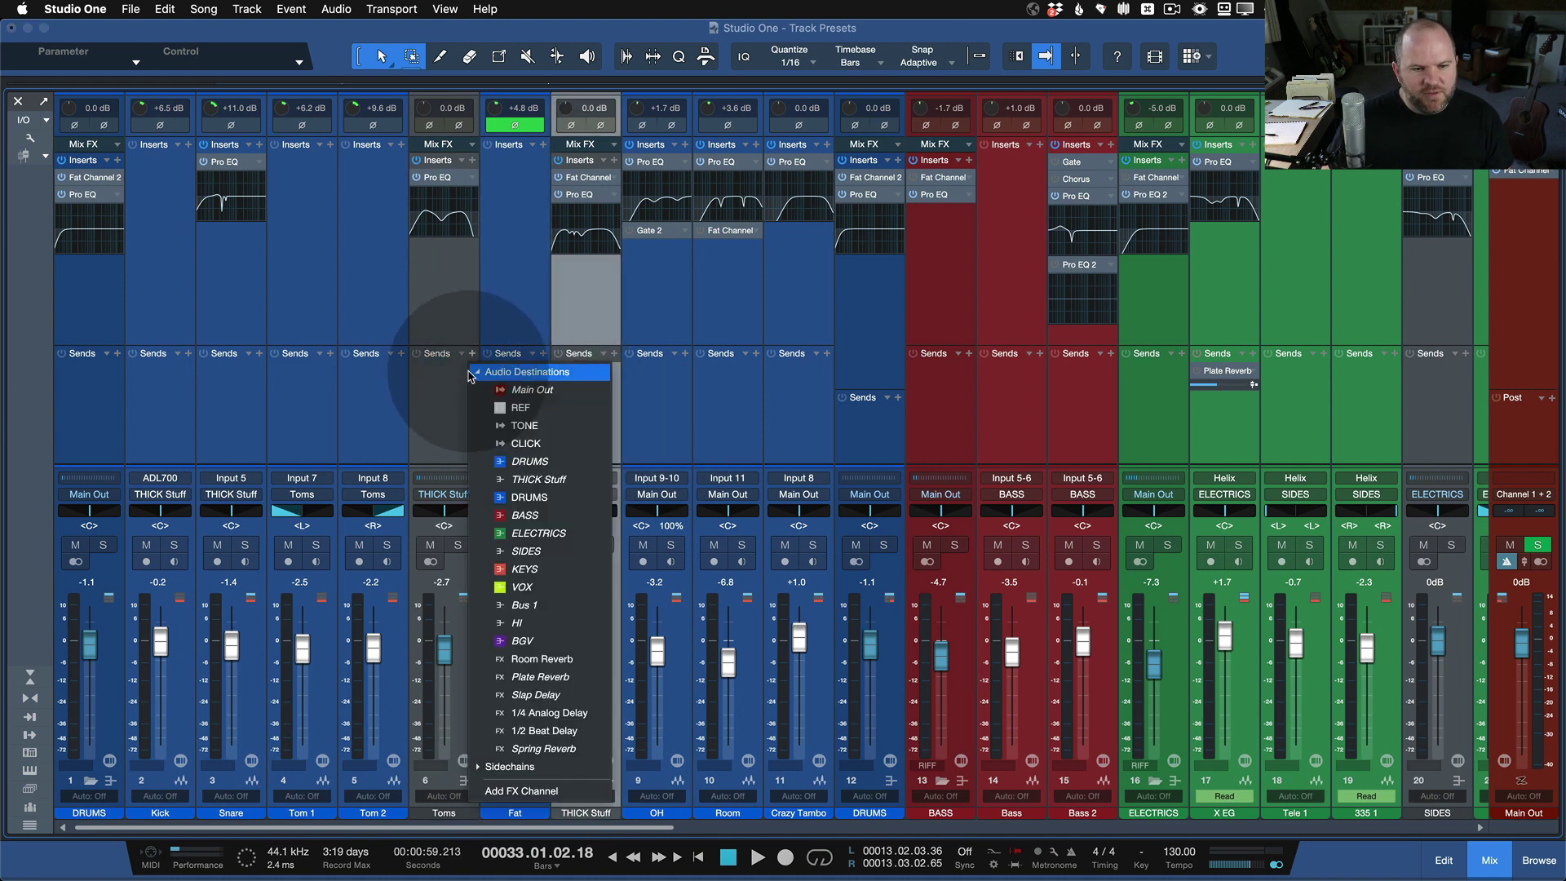
left_click(558, 665)
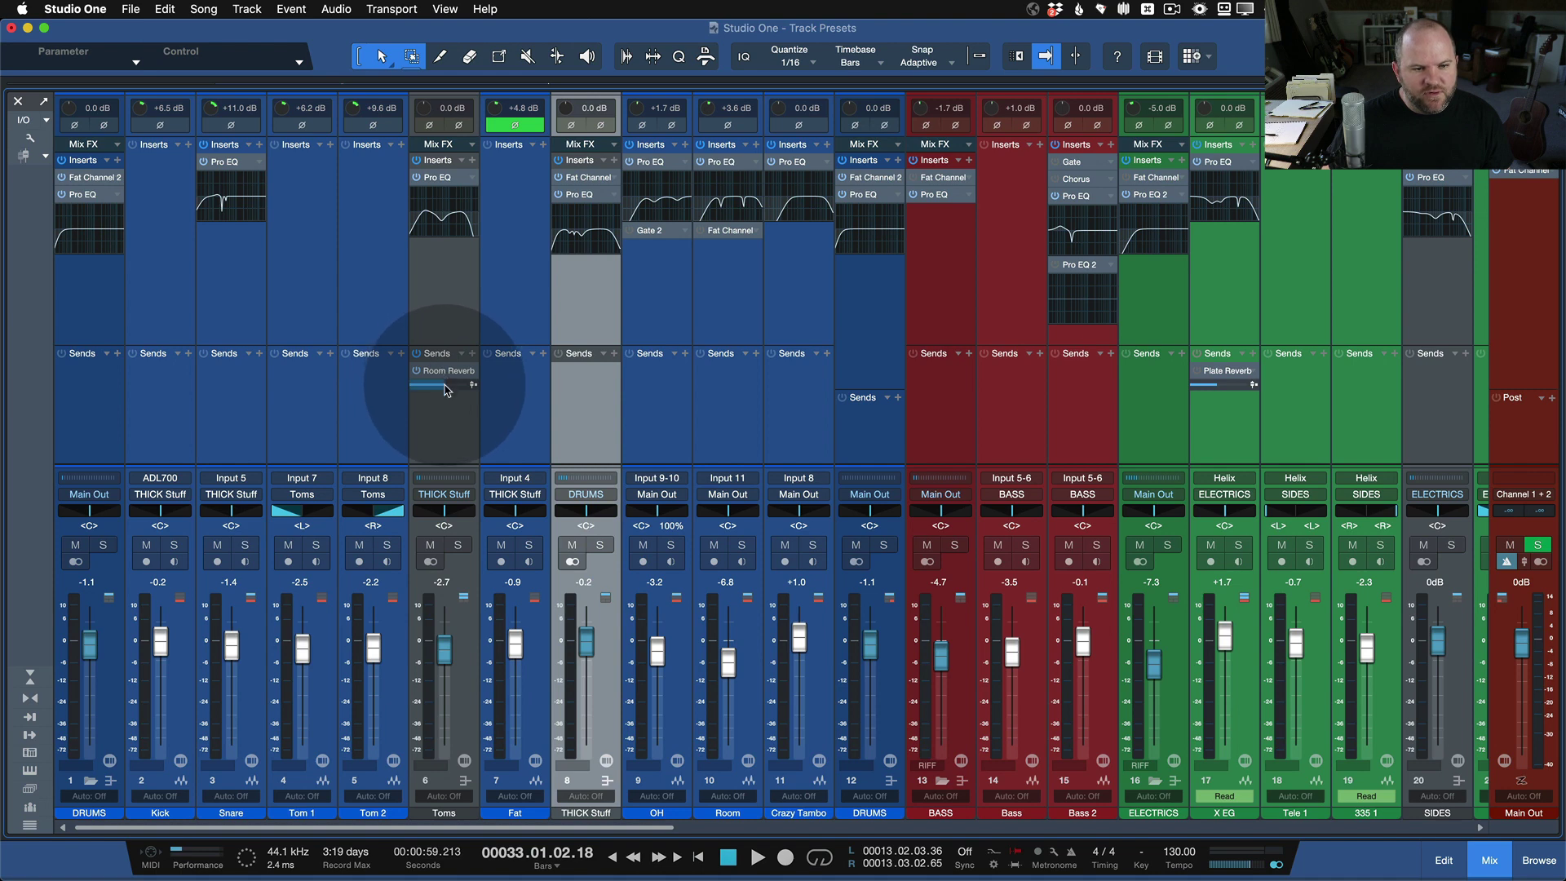
left_click_drag(447, 392, 454, 390)
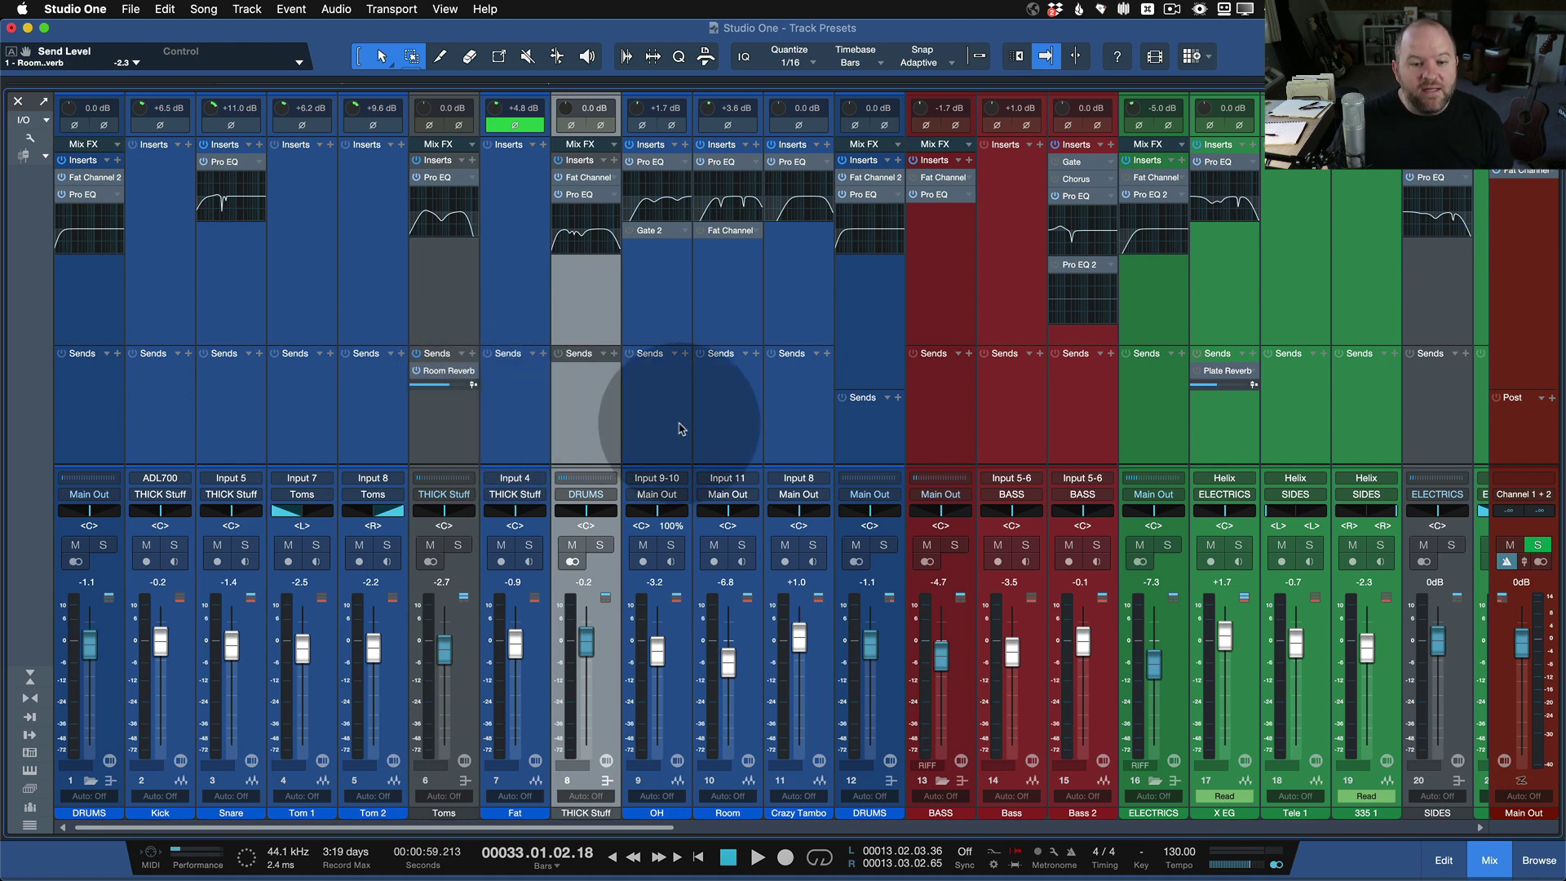
Select the leftover DRUMS channel beside Crazy Tambo and add the CNLG Drums track preset again.
scroll(682, 428, "right", 1)
scroll(685, 428, "right", 2)
left_click(871, 441)
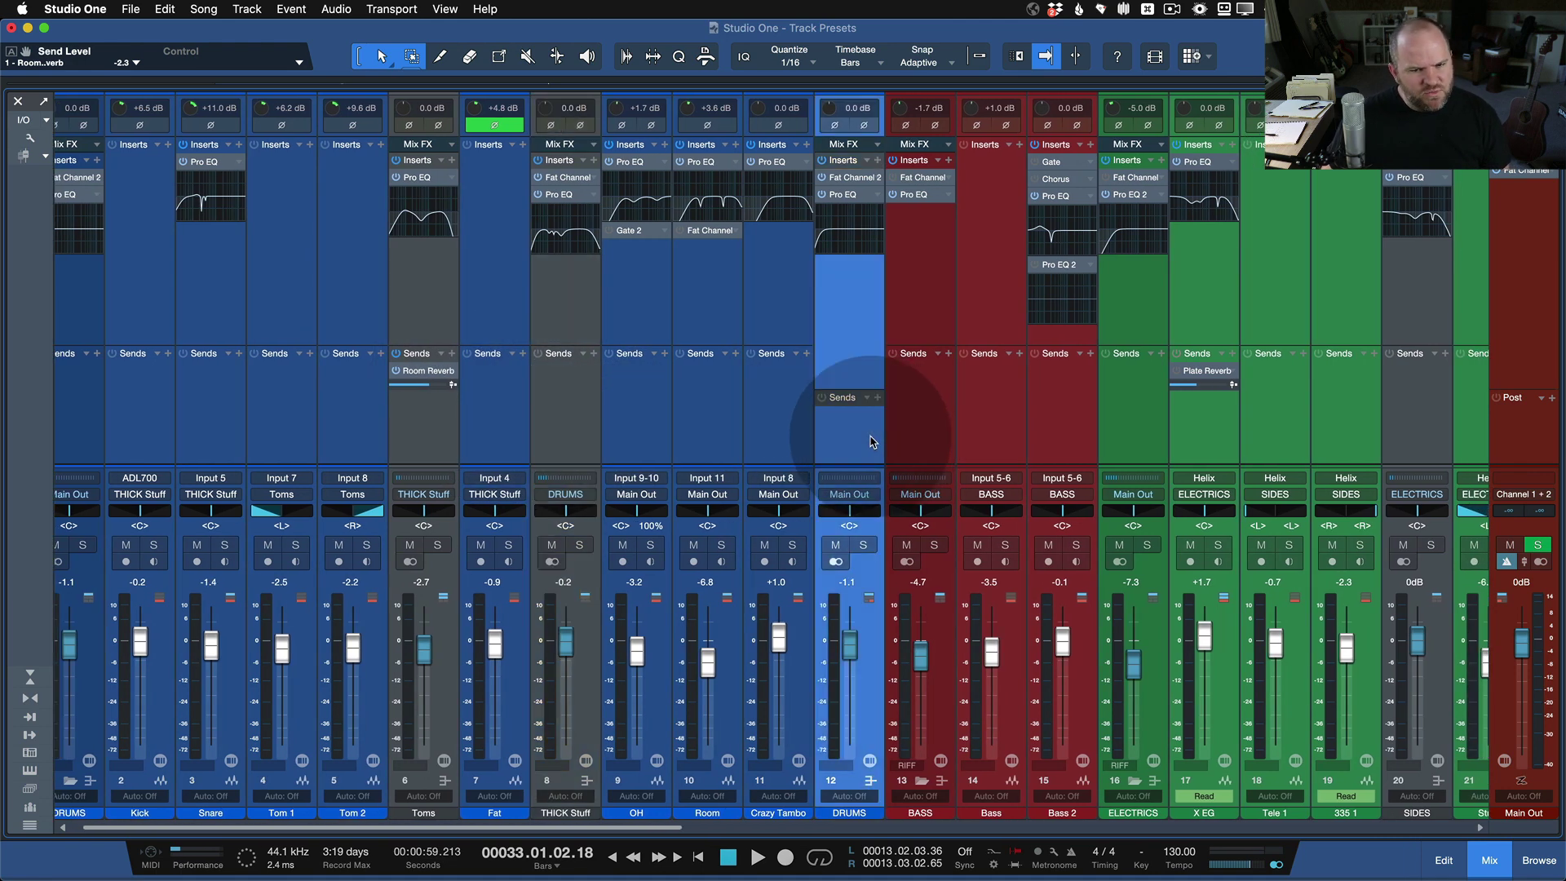
left_click(859, 440)
left_click(865, 449)
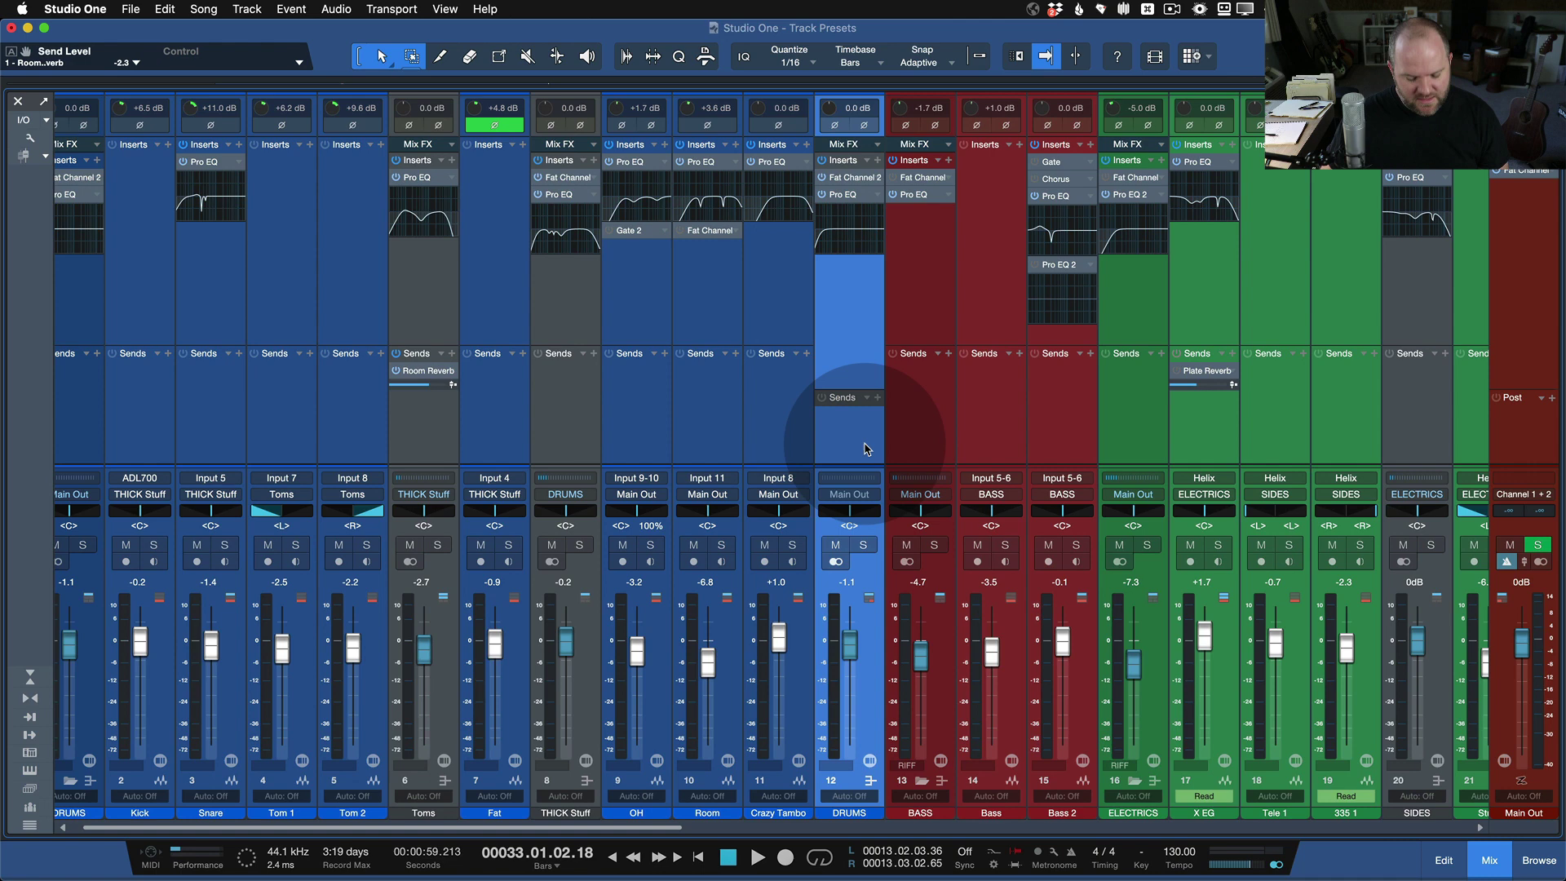
key("t")
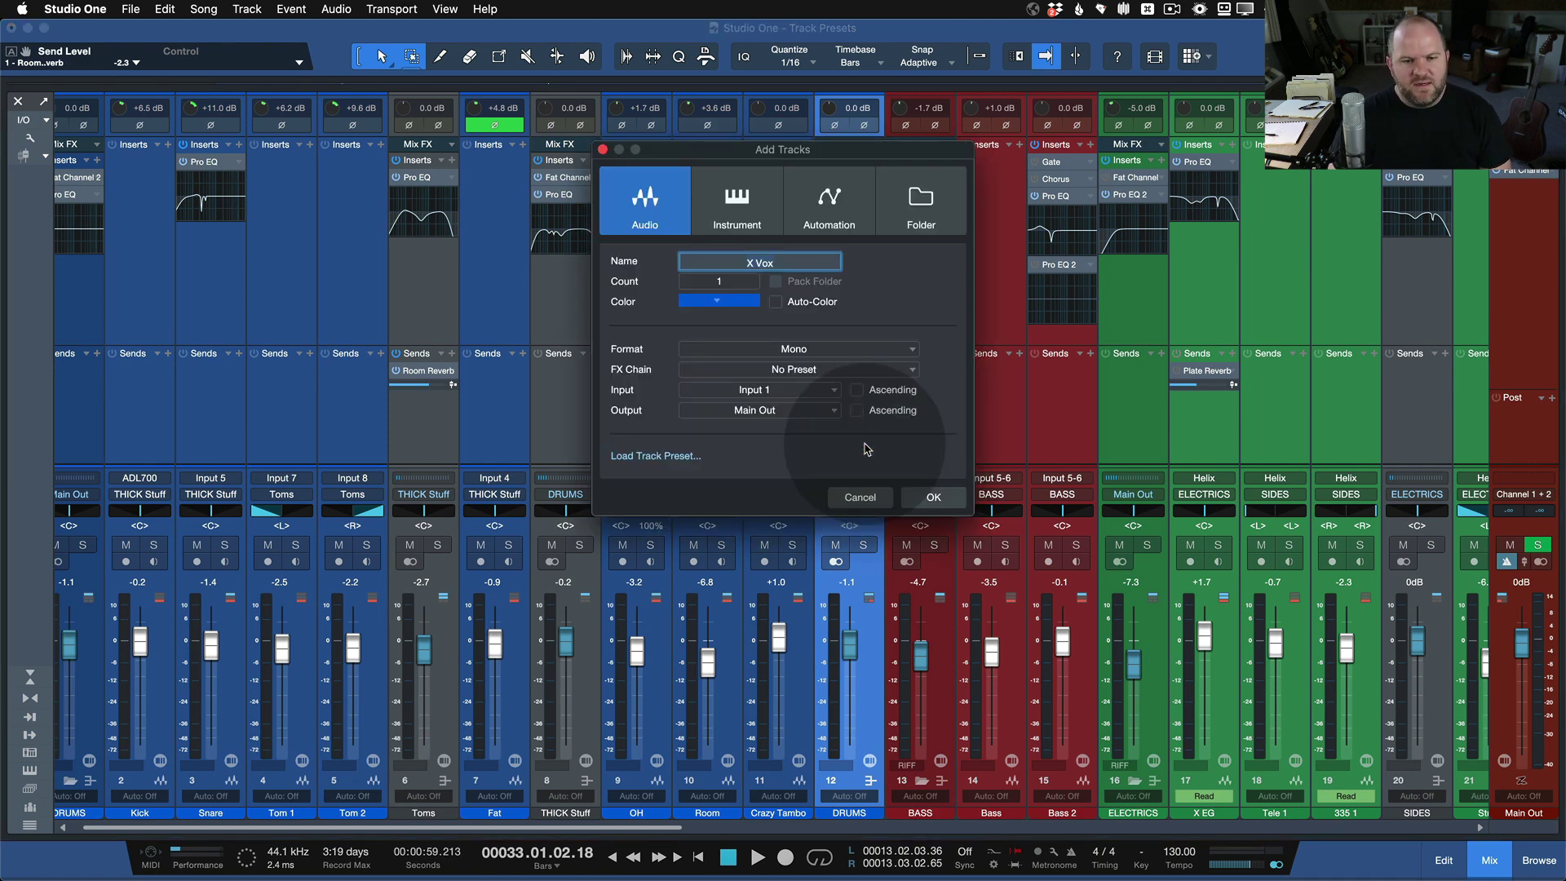
left_click(656, 455)
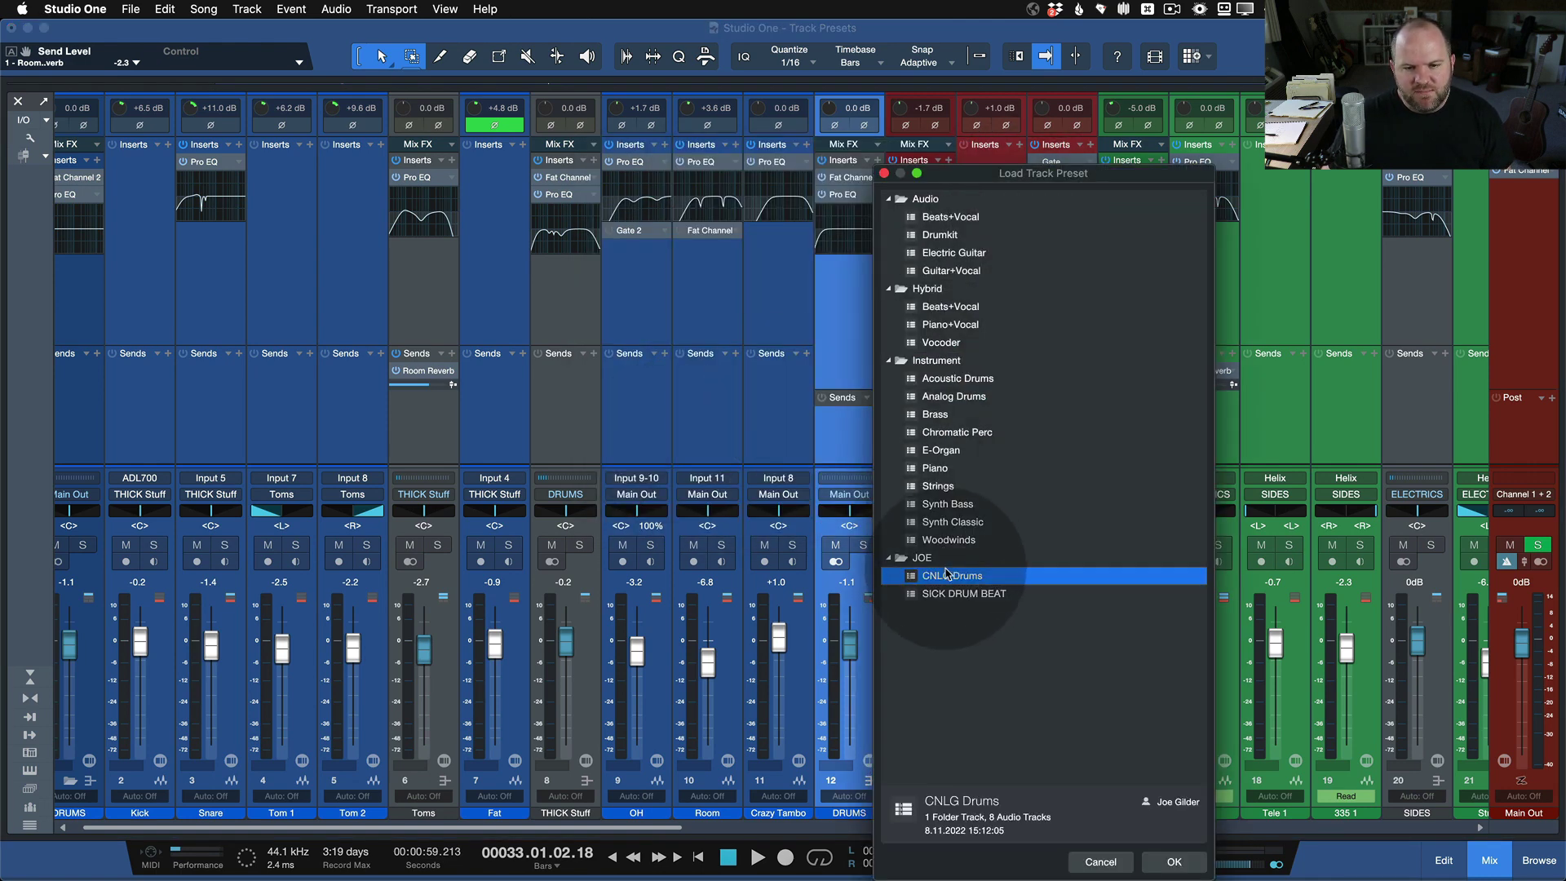
left_click(1175, 862)
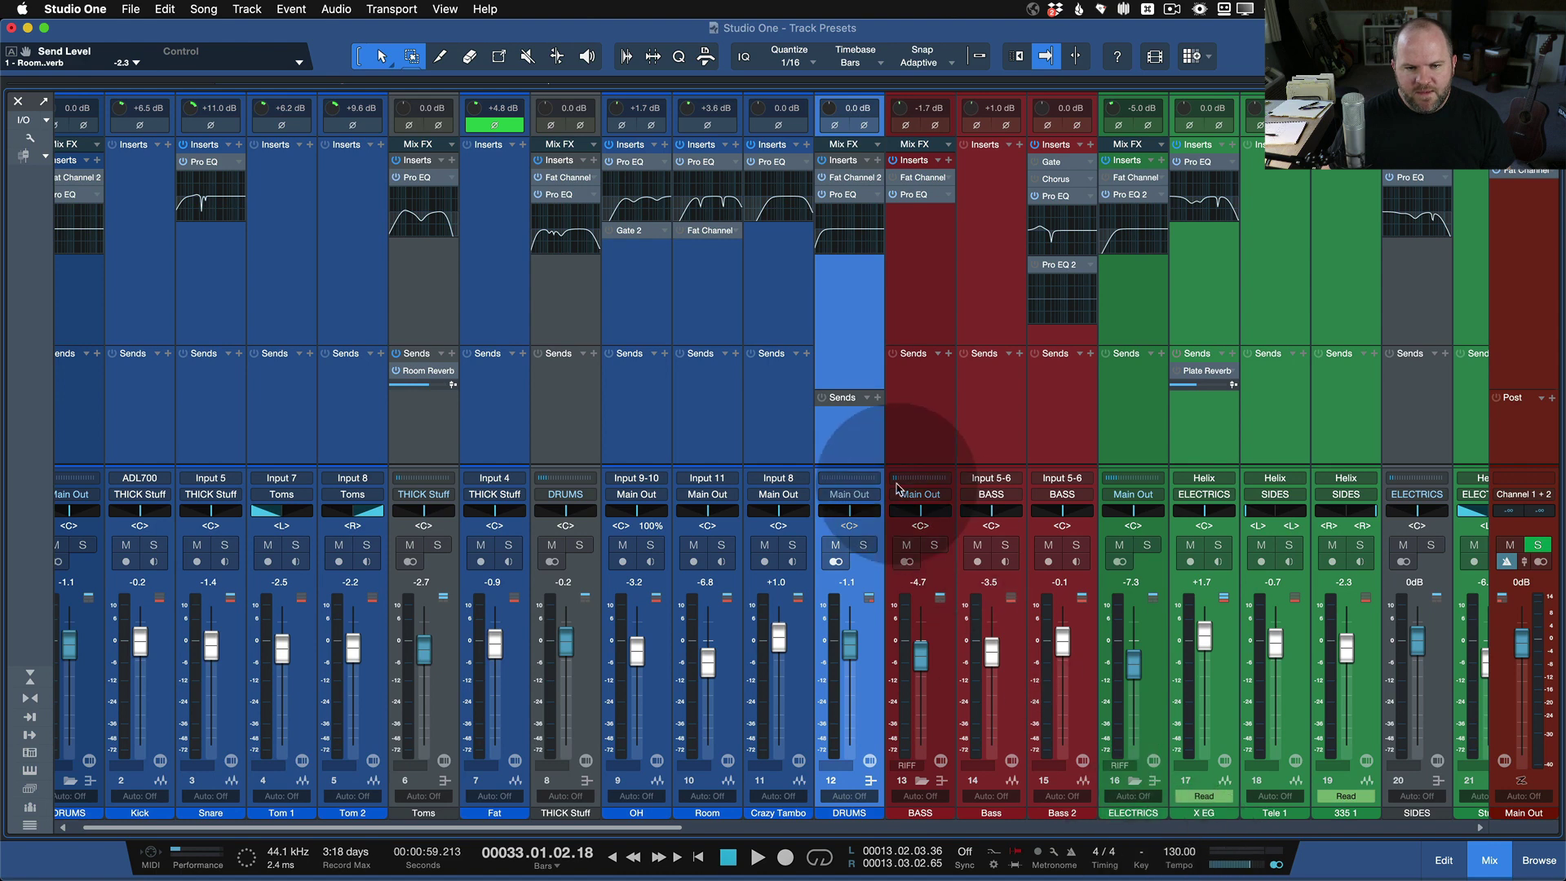
Examine the drum channels loaded from the preset in the console, including their output routing and sends.
scroll(898, 488, "right", 15)
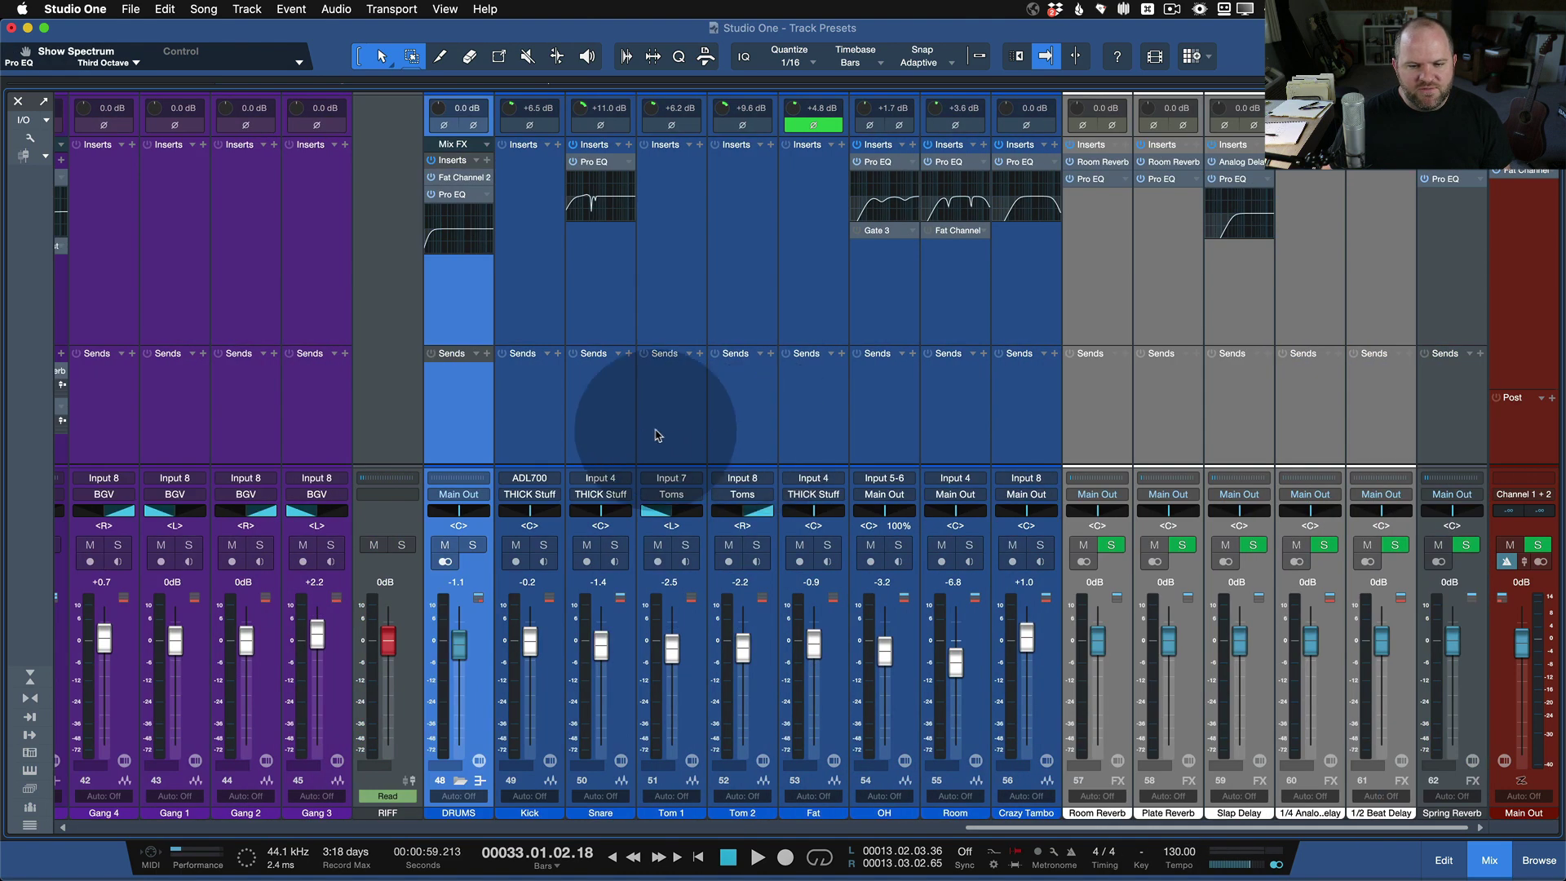
left_click(1392, 430, "shift")
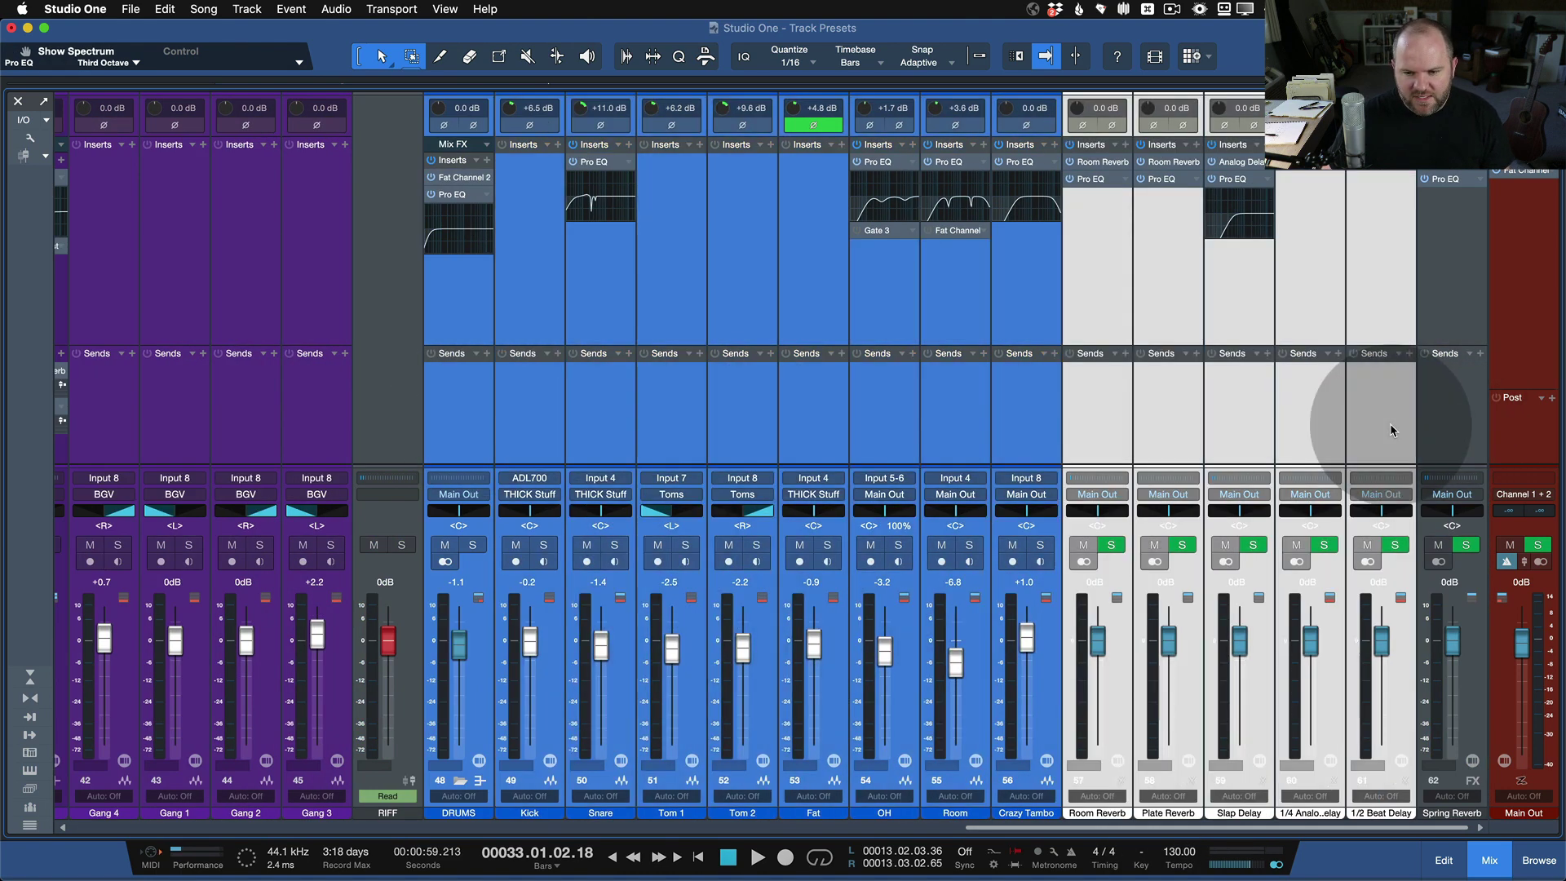
left_click(1051, 432)
left_click(468, 426, "shift")
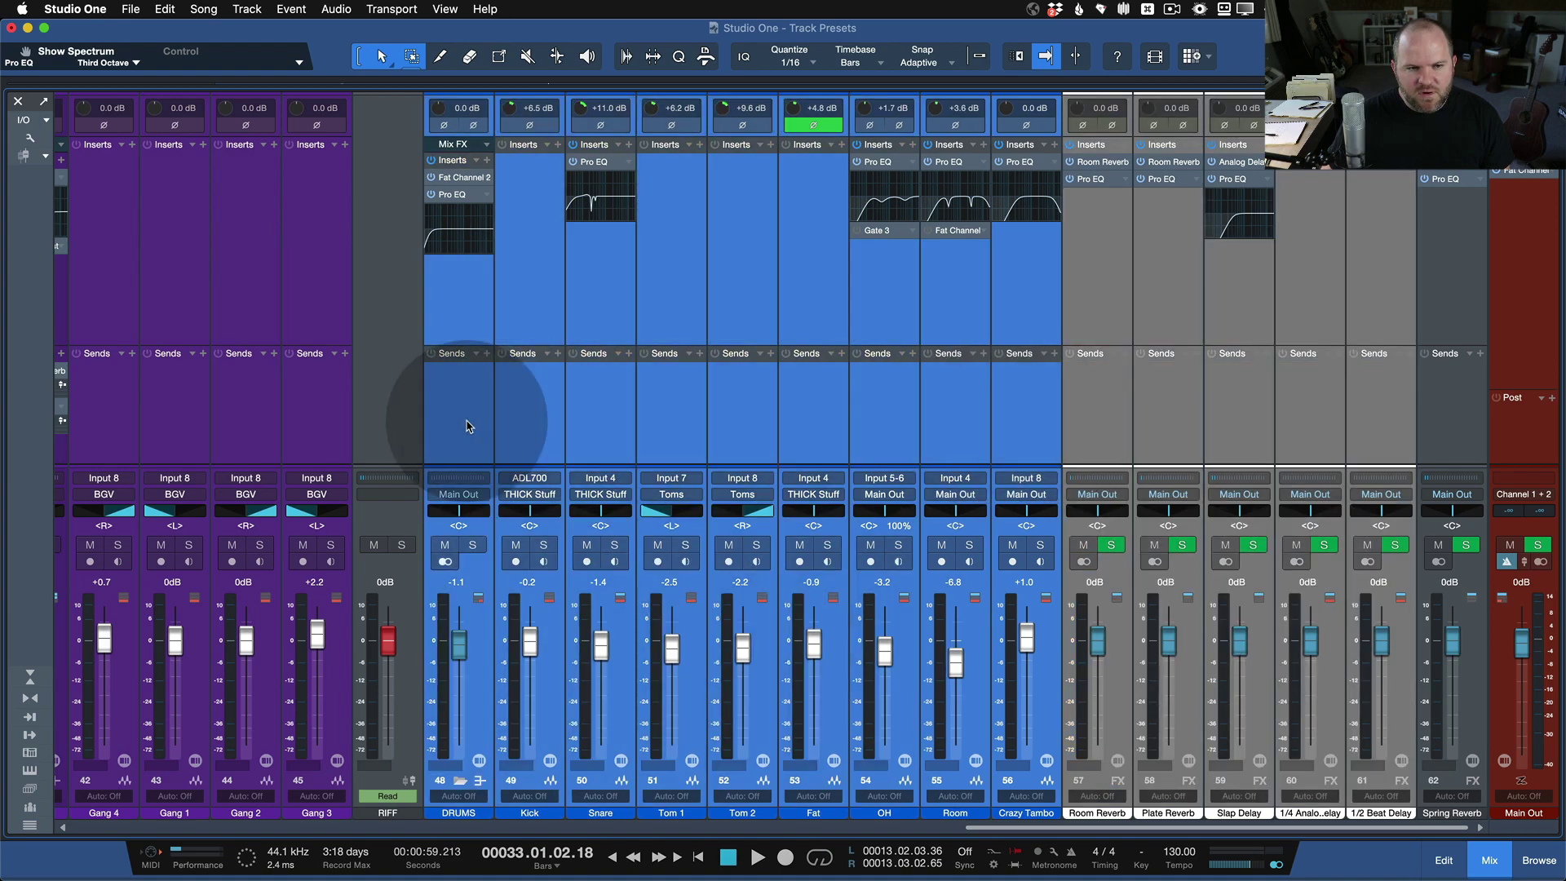
scroll(468, 426, "left", 15)
scroll(759, 426, "right", 15)
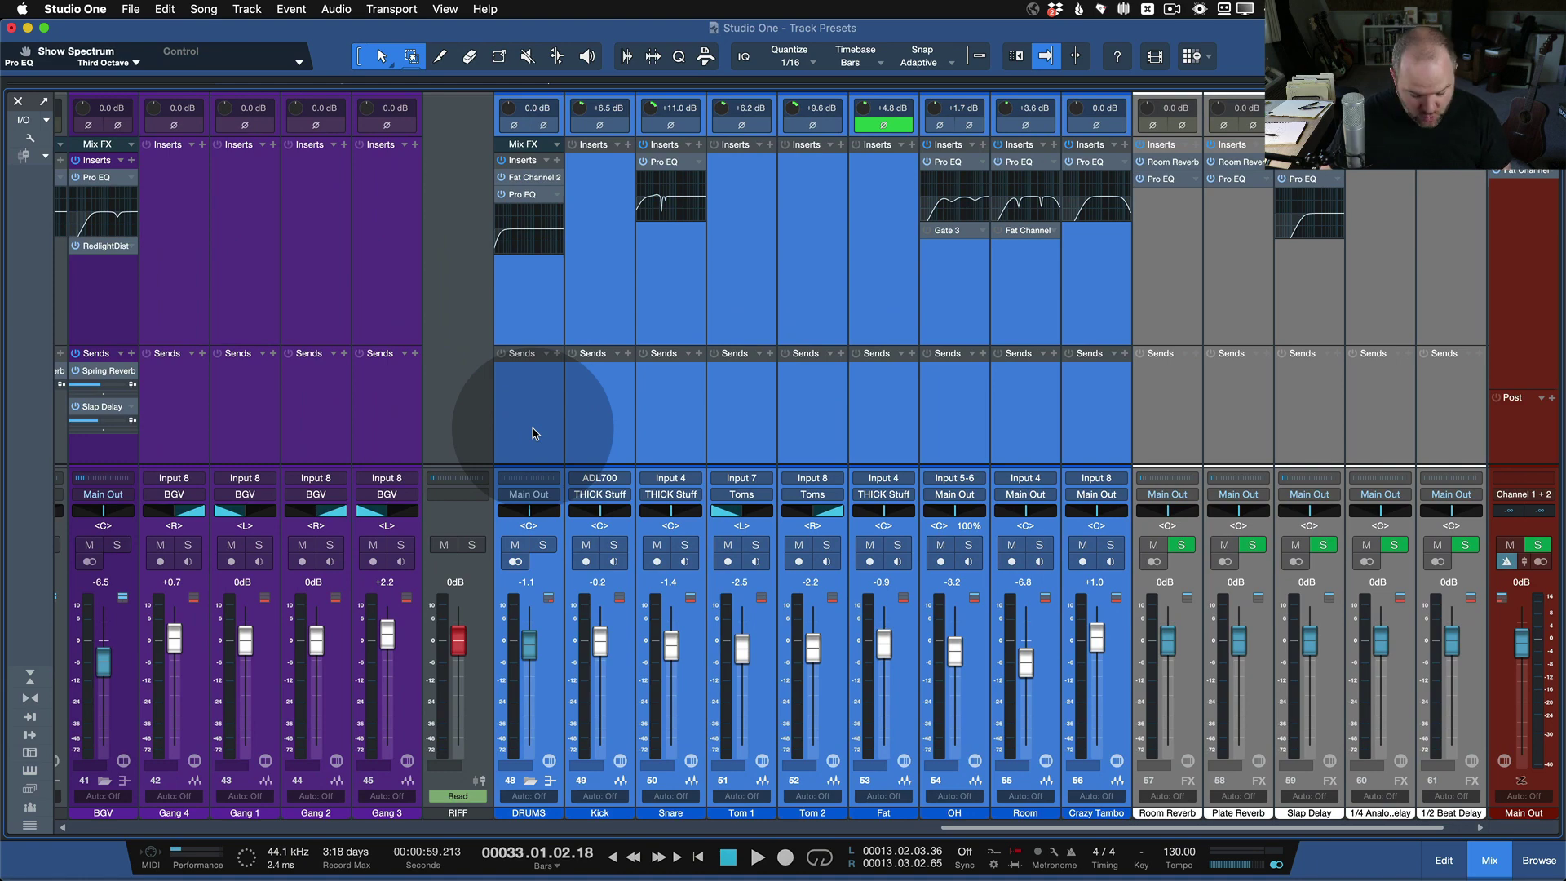
Move the loaded DRUMS folder with its tracks to the start of the track list, above the original DRUMS folder.
key("F3")
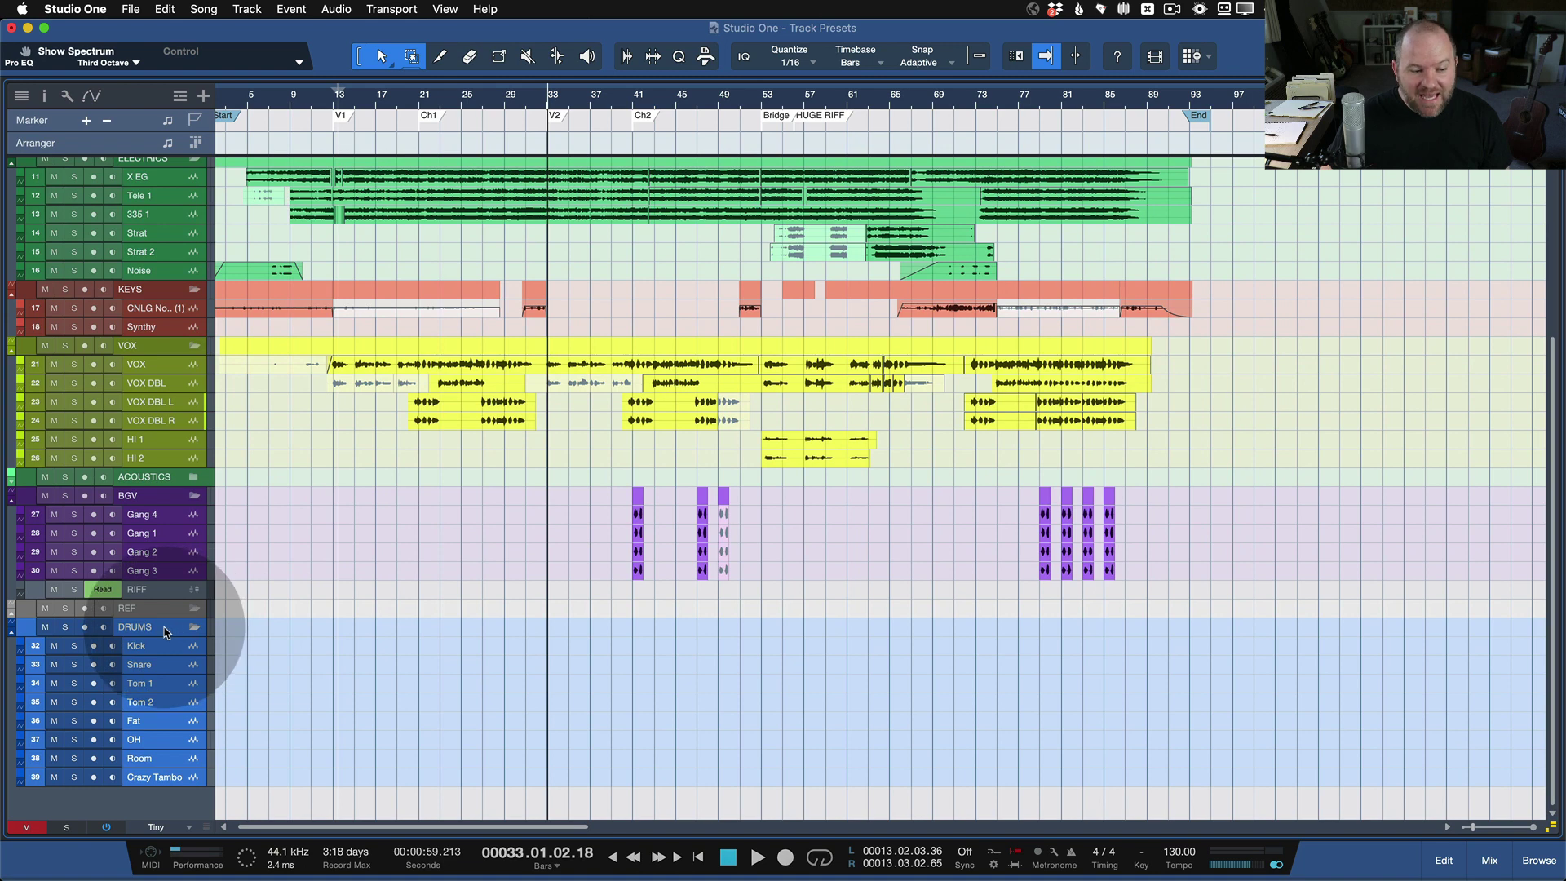
left_click_drag(159, 632, 179, 93)
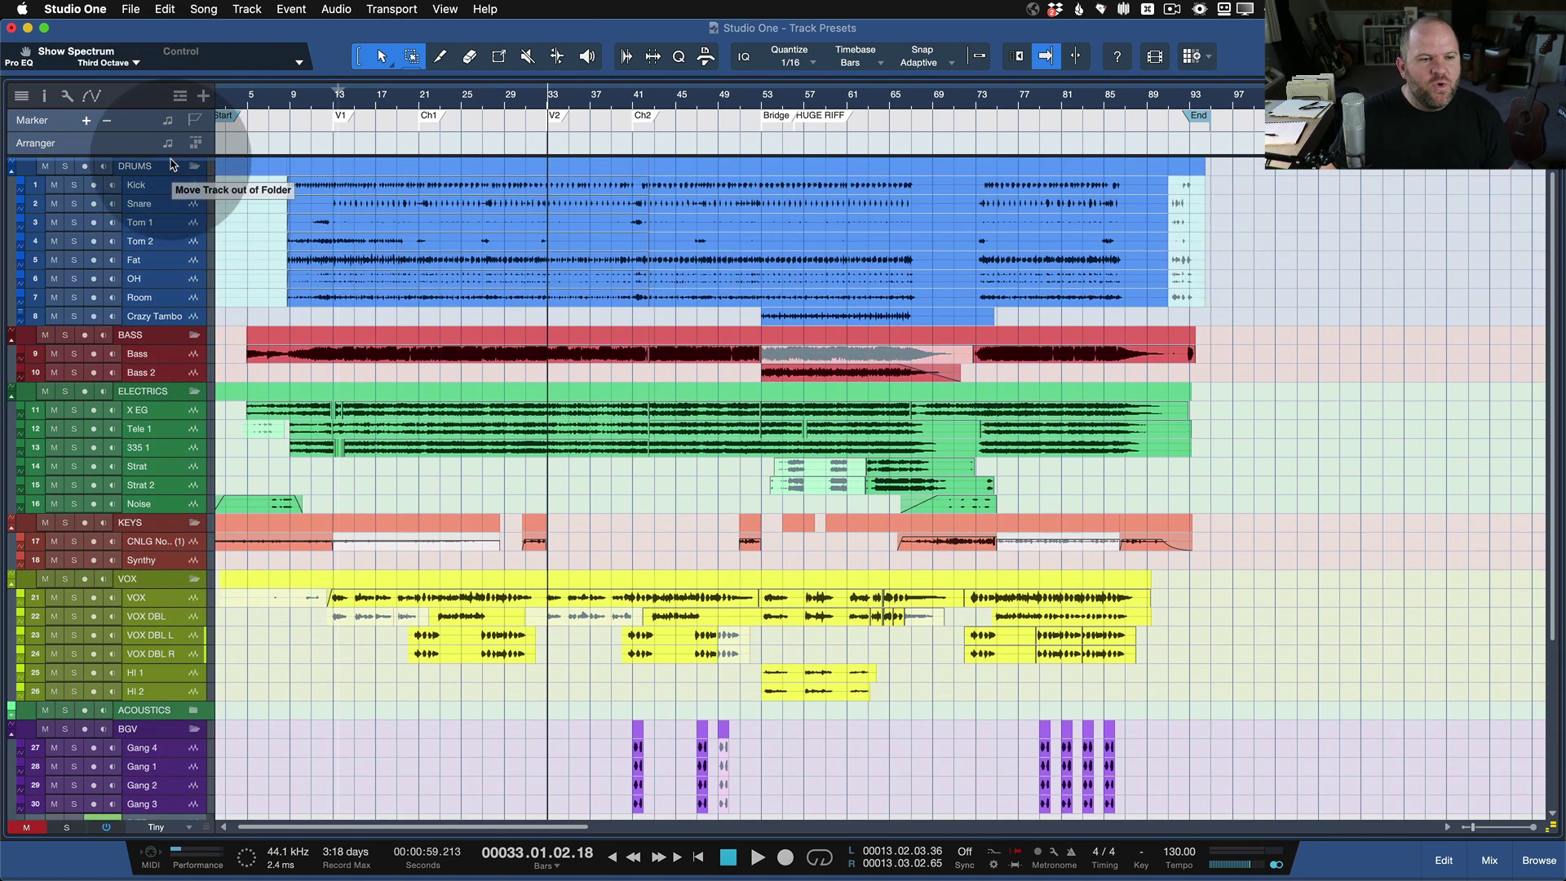
left_click_drag(170, 164, 170, 163)
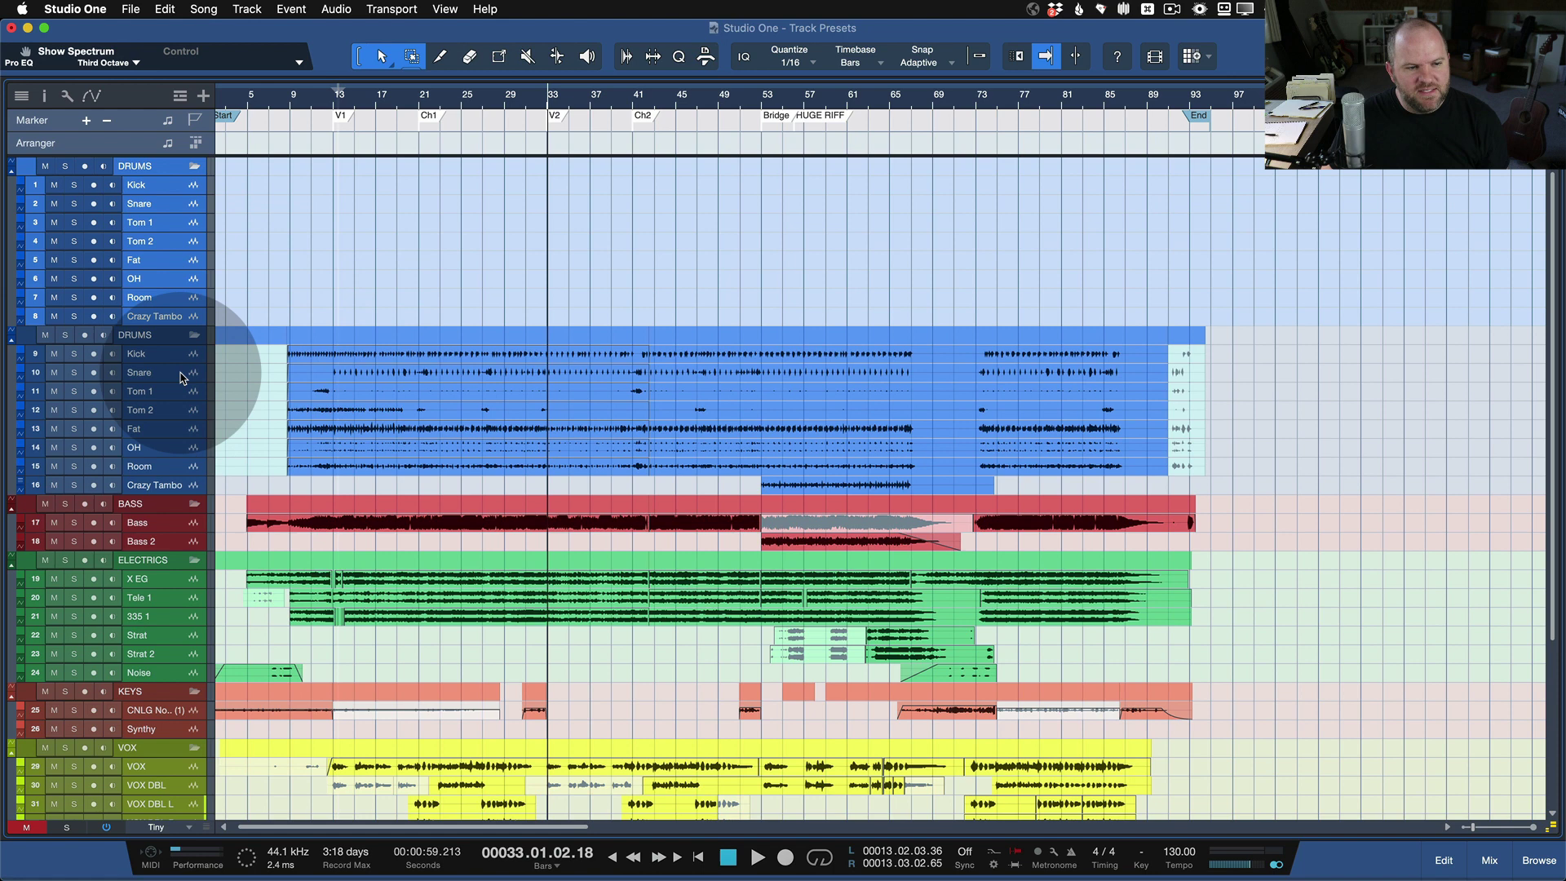
Move all original drum events onto the matching tracks of the loaded DRUMS folder and check the channels in the console.
left_click(143, 357)
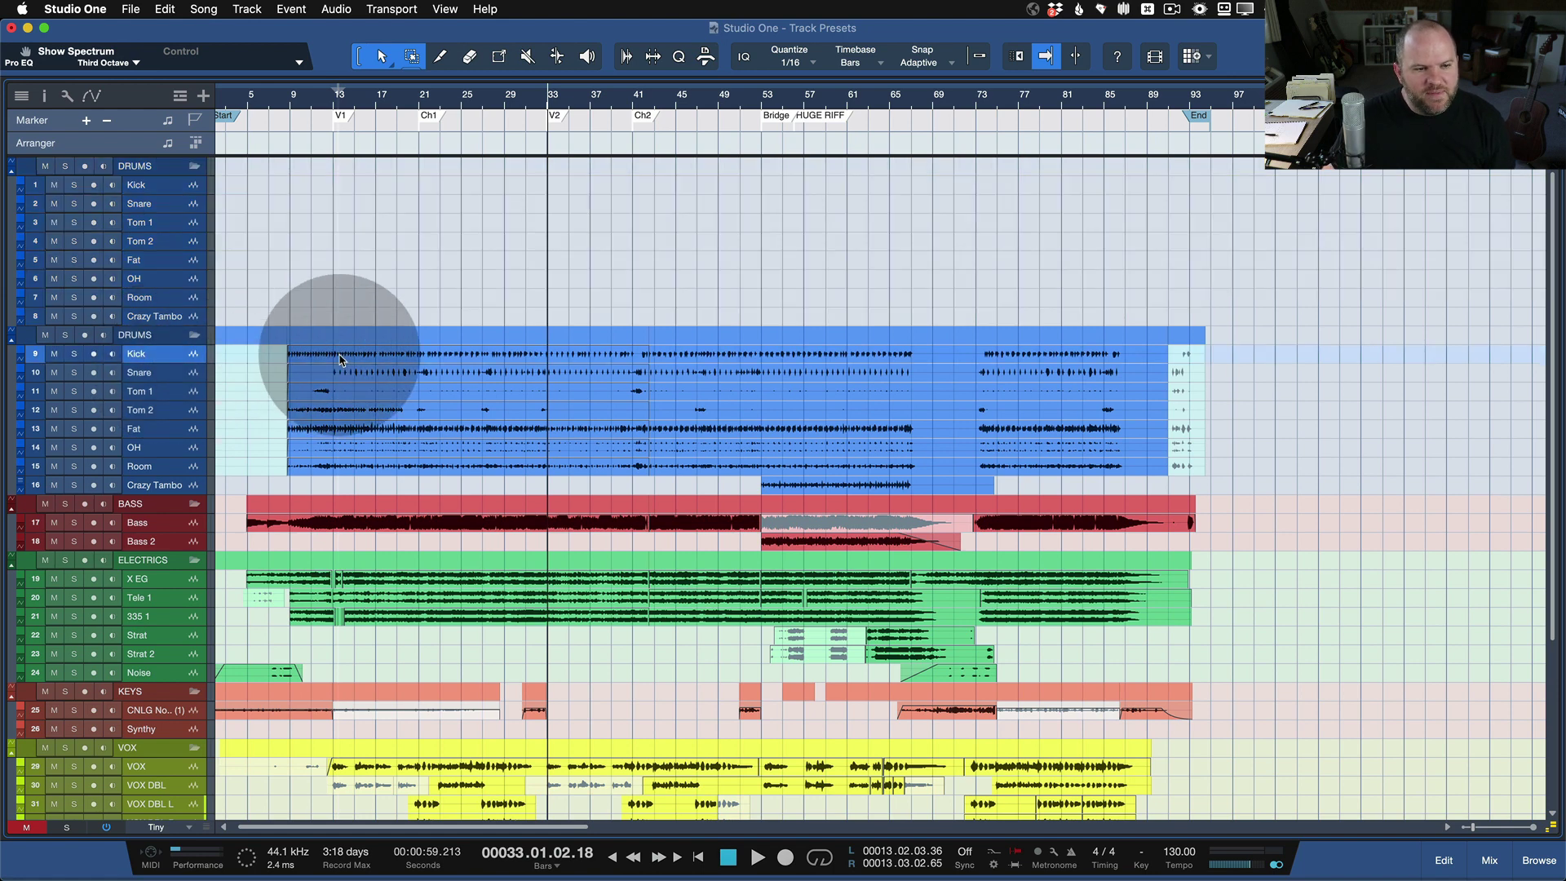
left_click_drag(272, 359, 1019, 466)
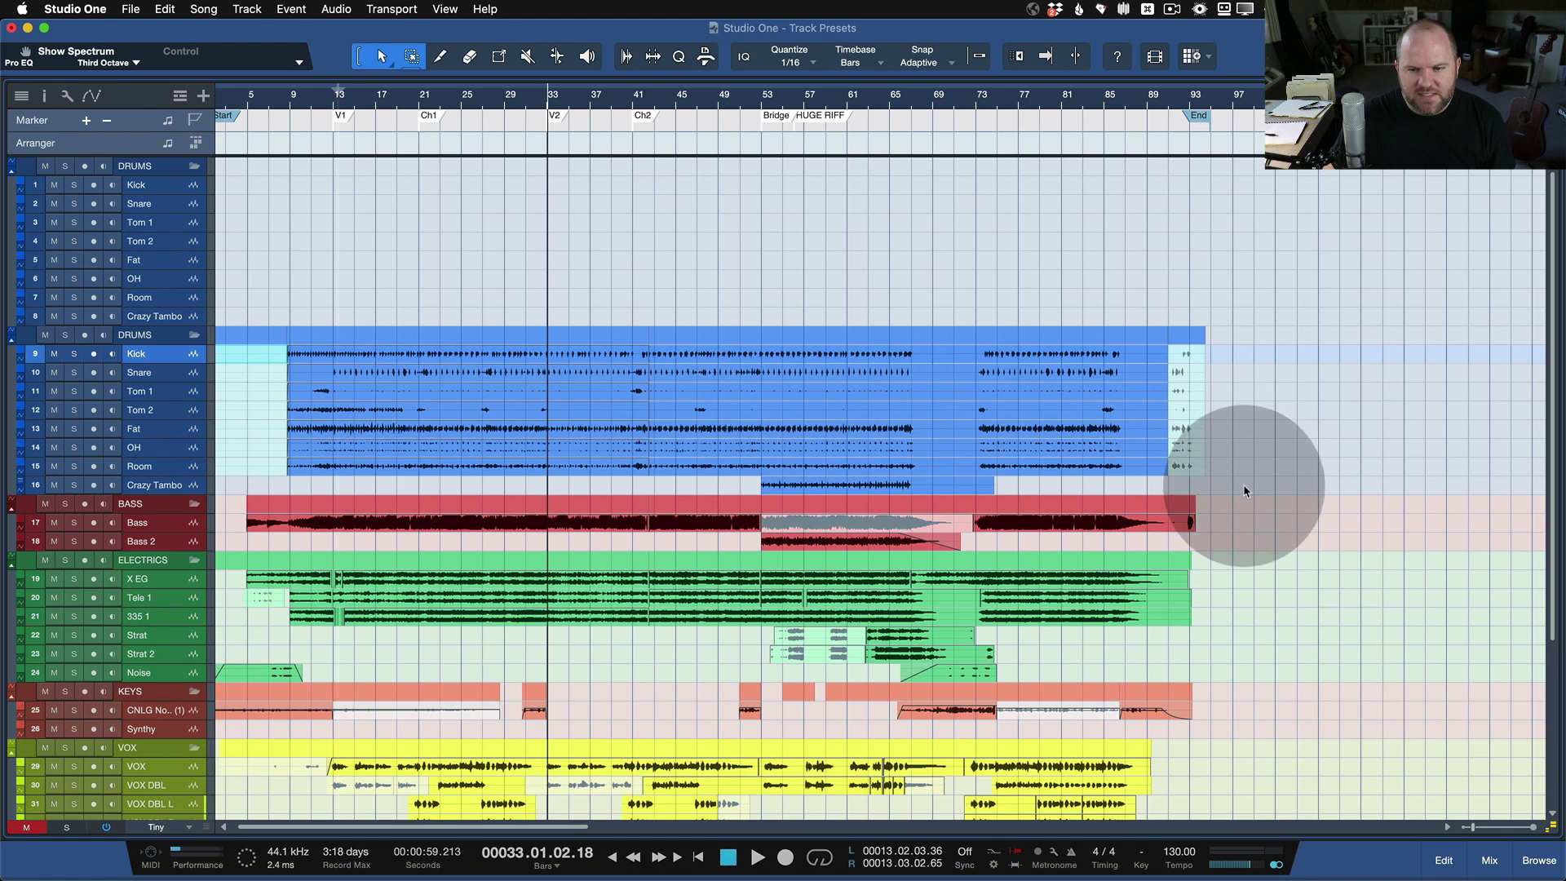
left_click_drag(1244, 490, 293, 194)
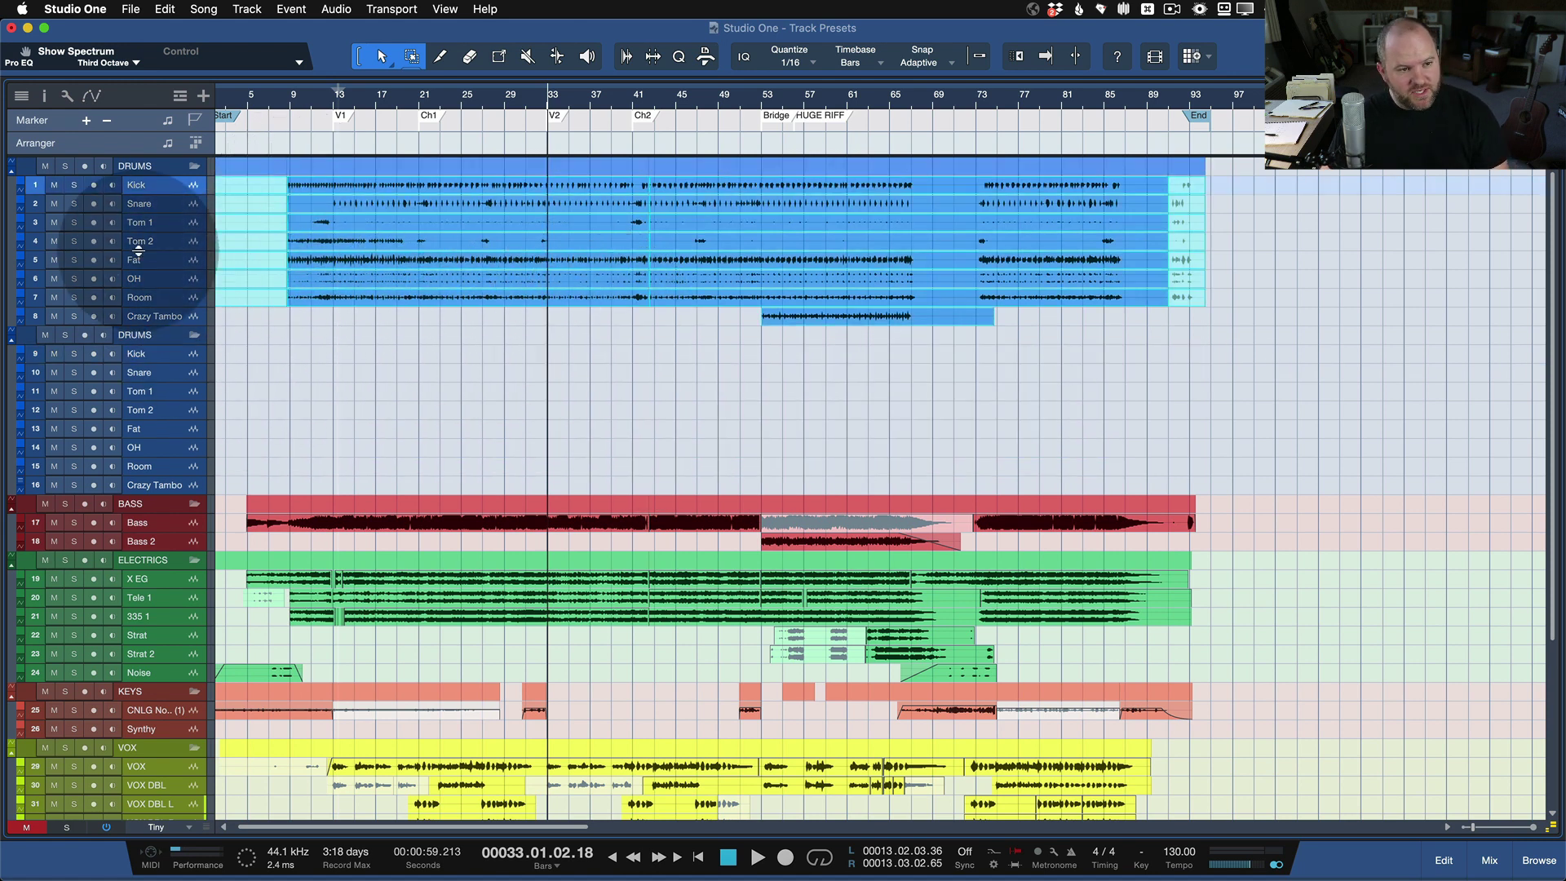
key("F3")
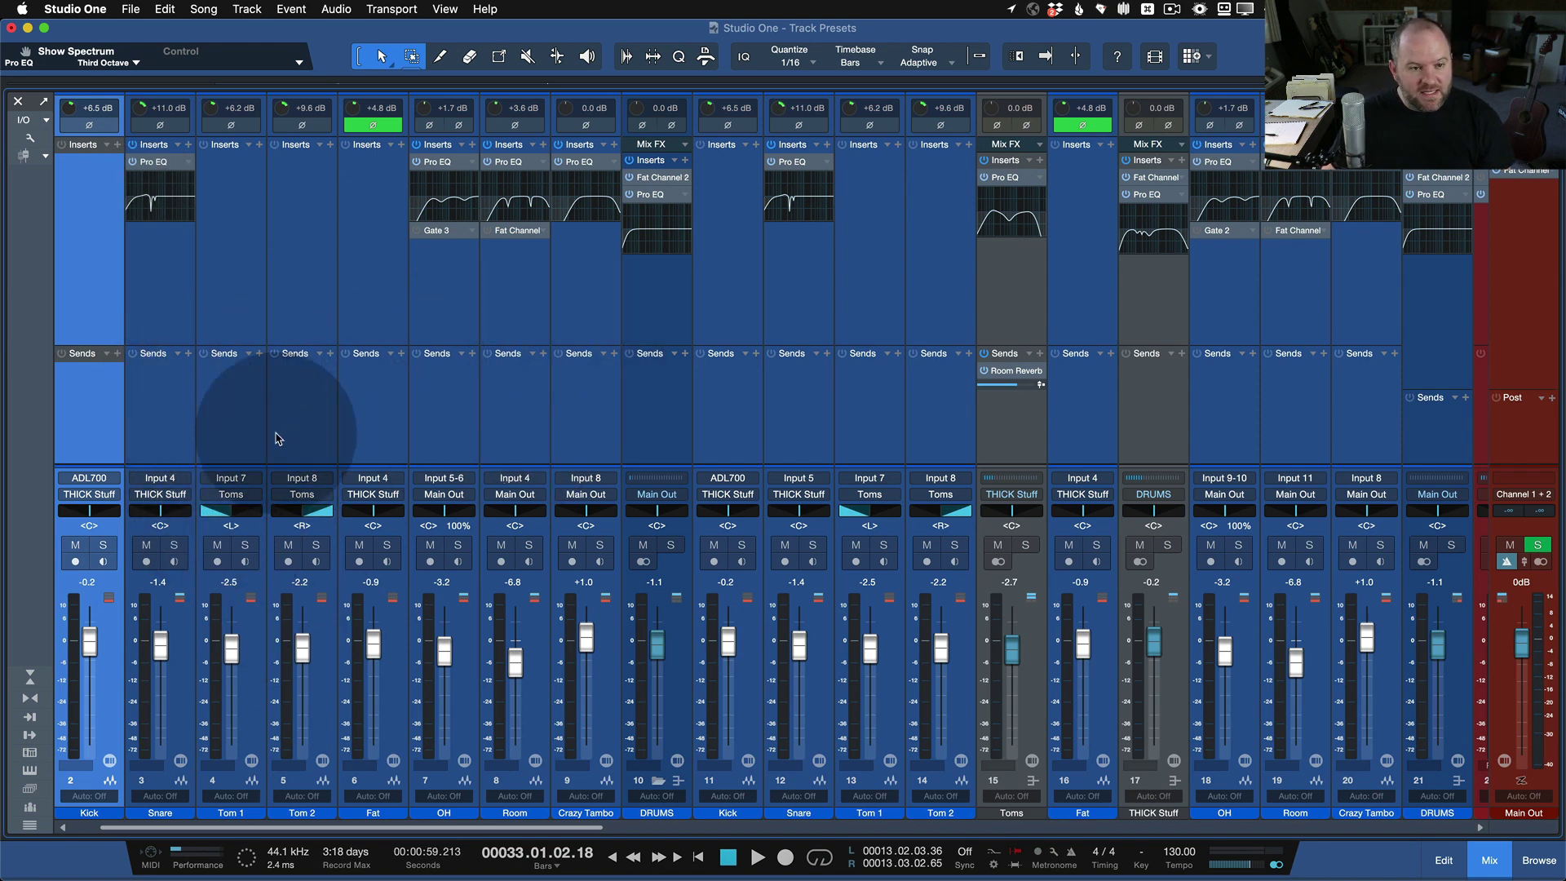
key("F3")
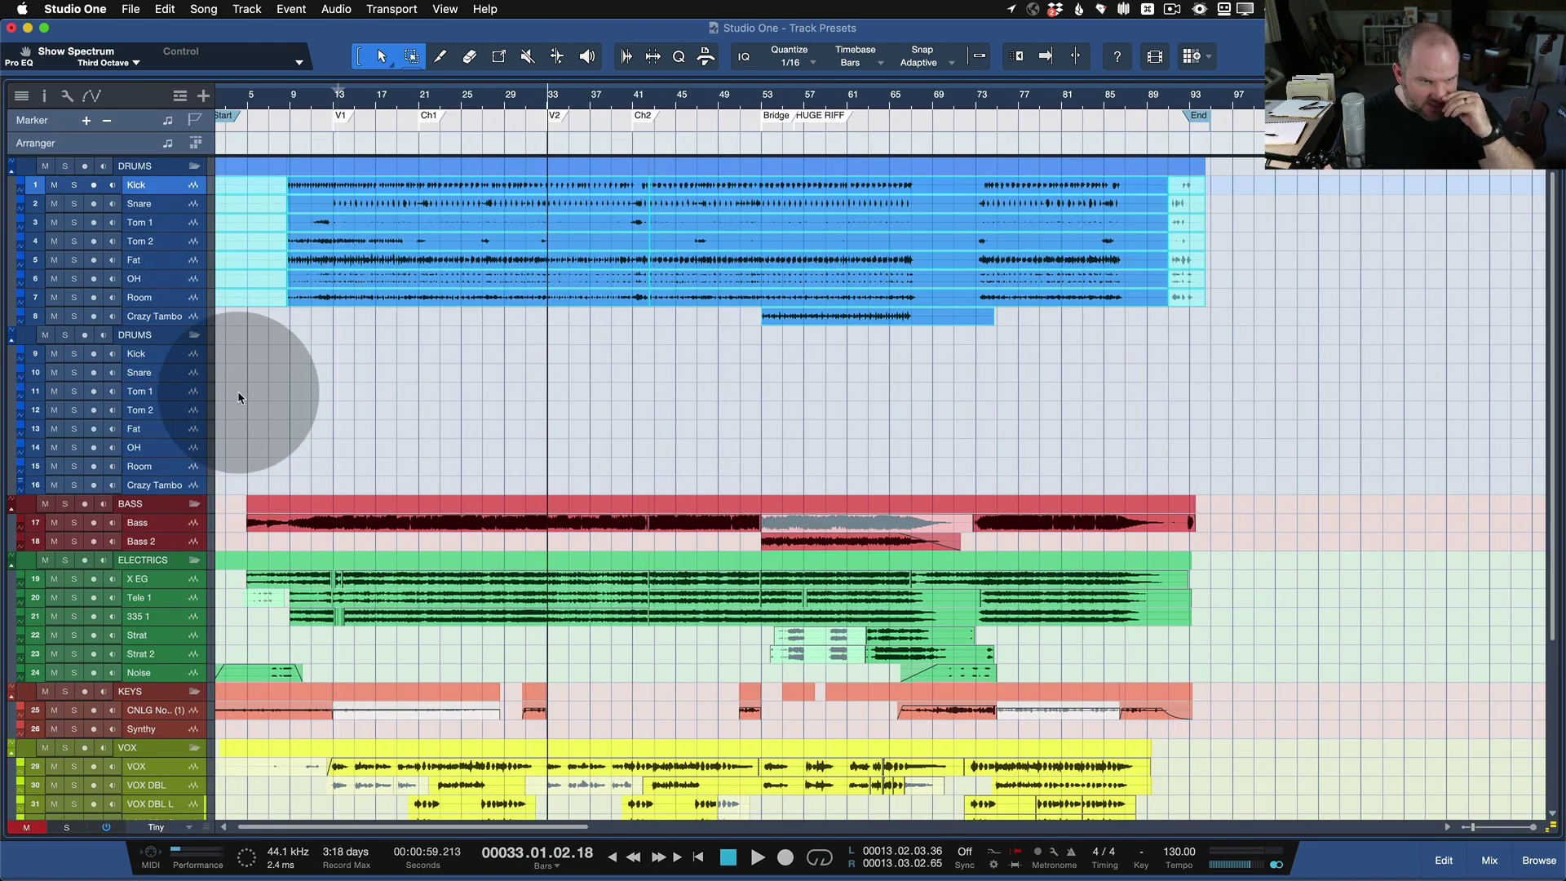
Undo the move of the drum events and select the loaded DRUMS folder.
left_click(159, 335)
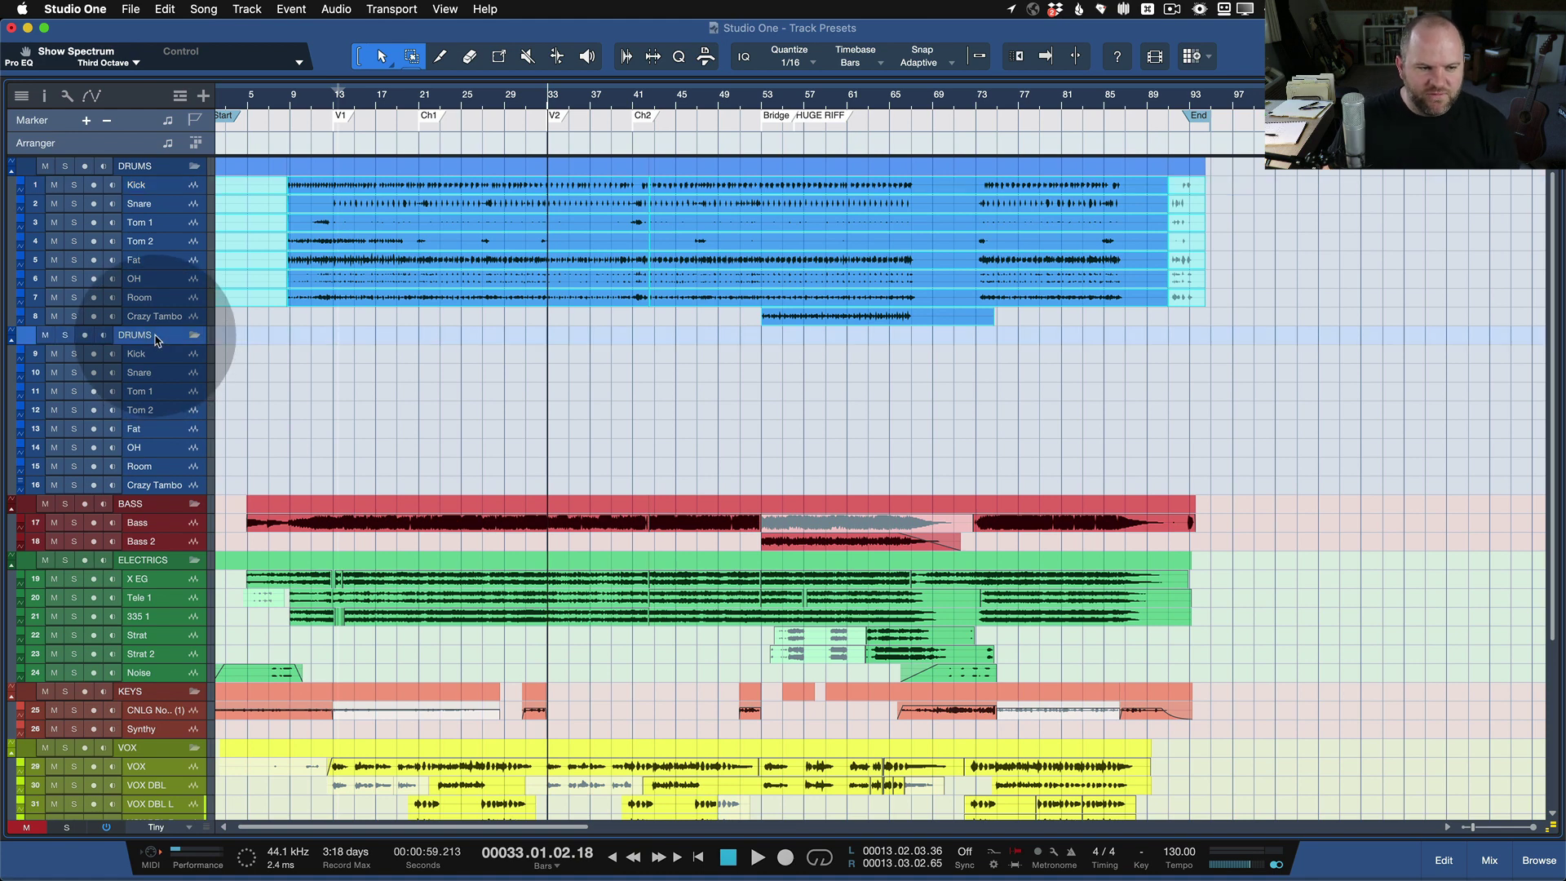
key("super+z")
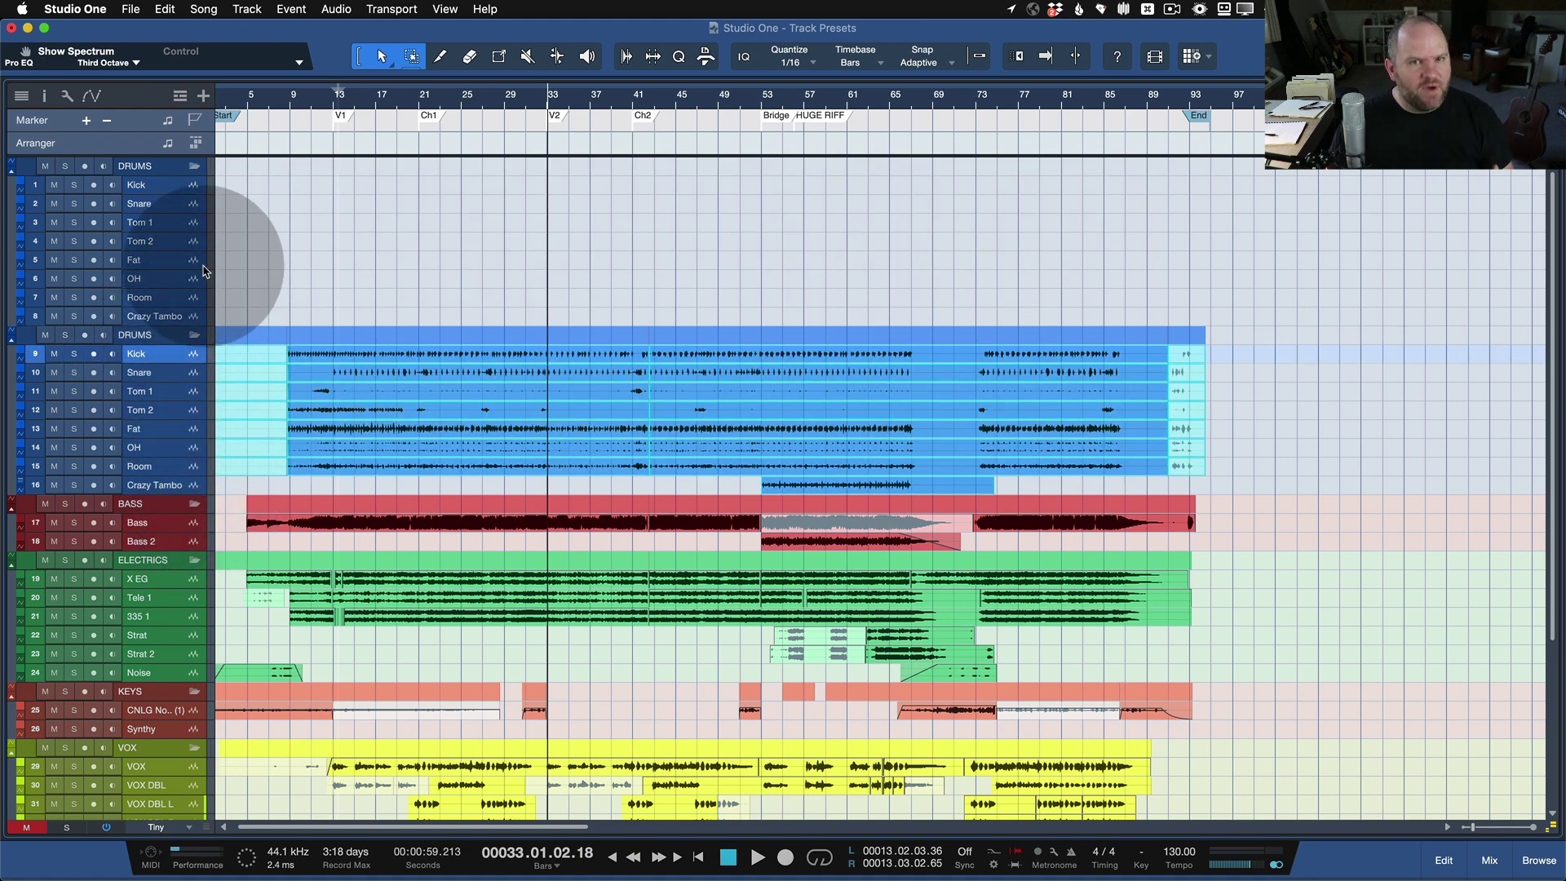
left_click(169, 315)
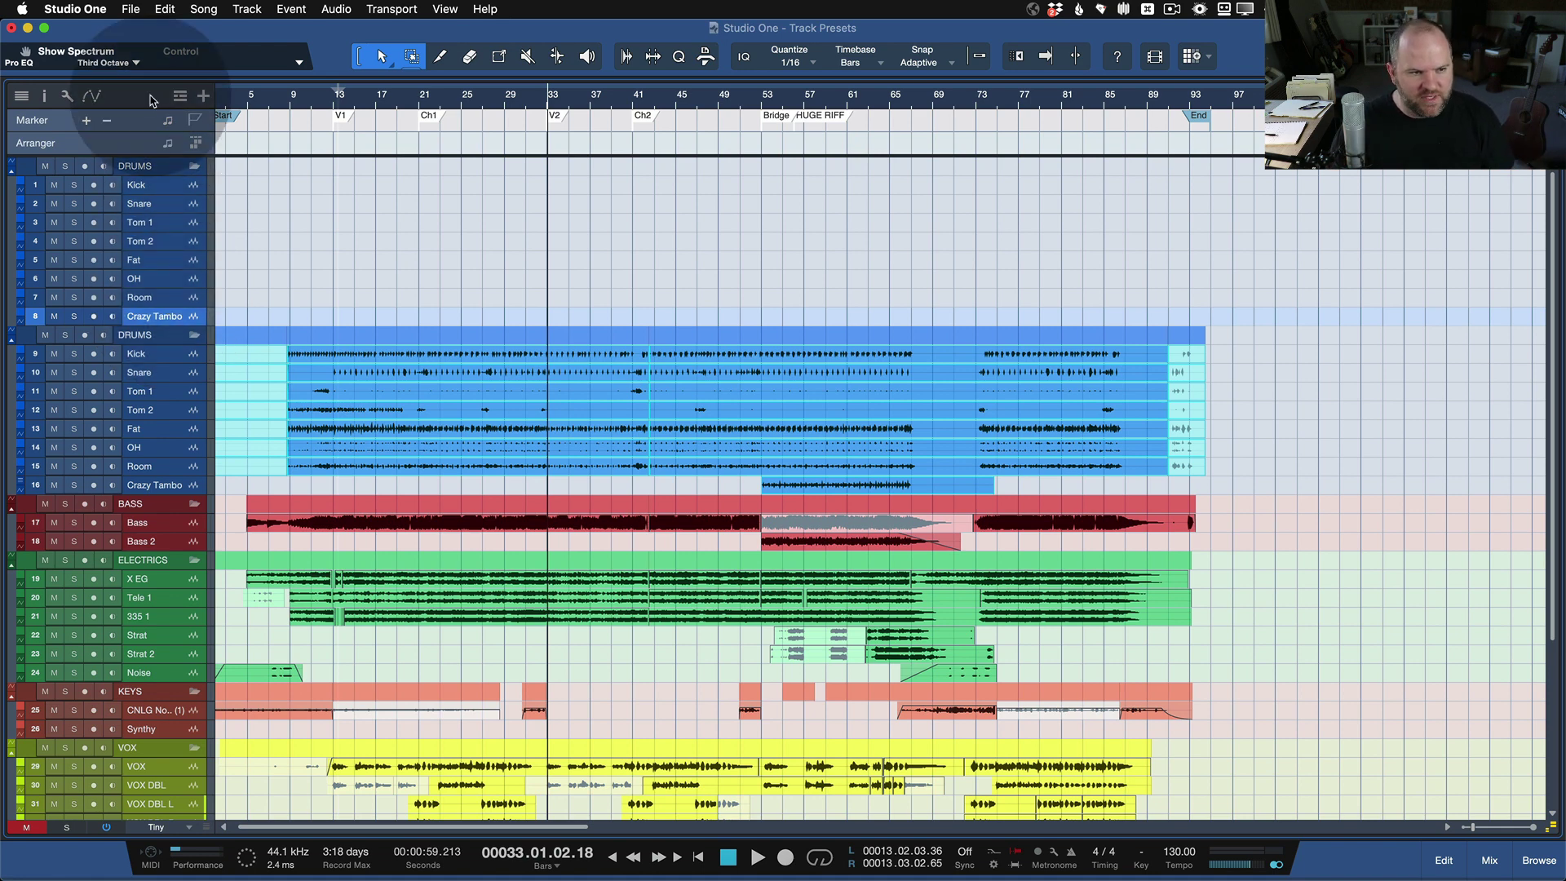
left_click(156, 166)
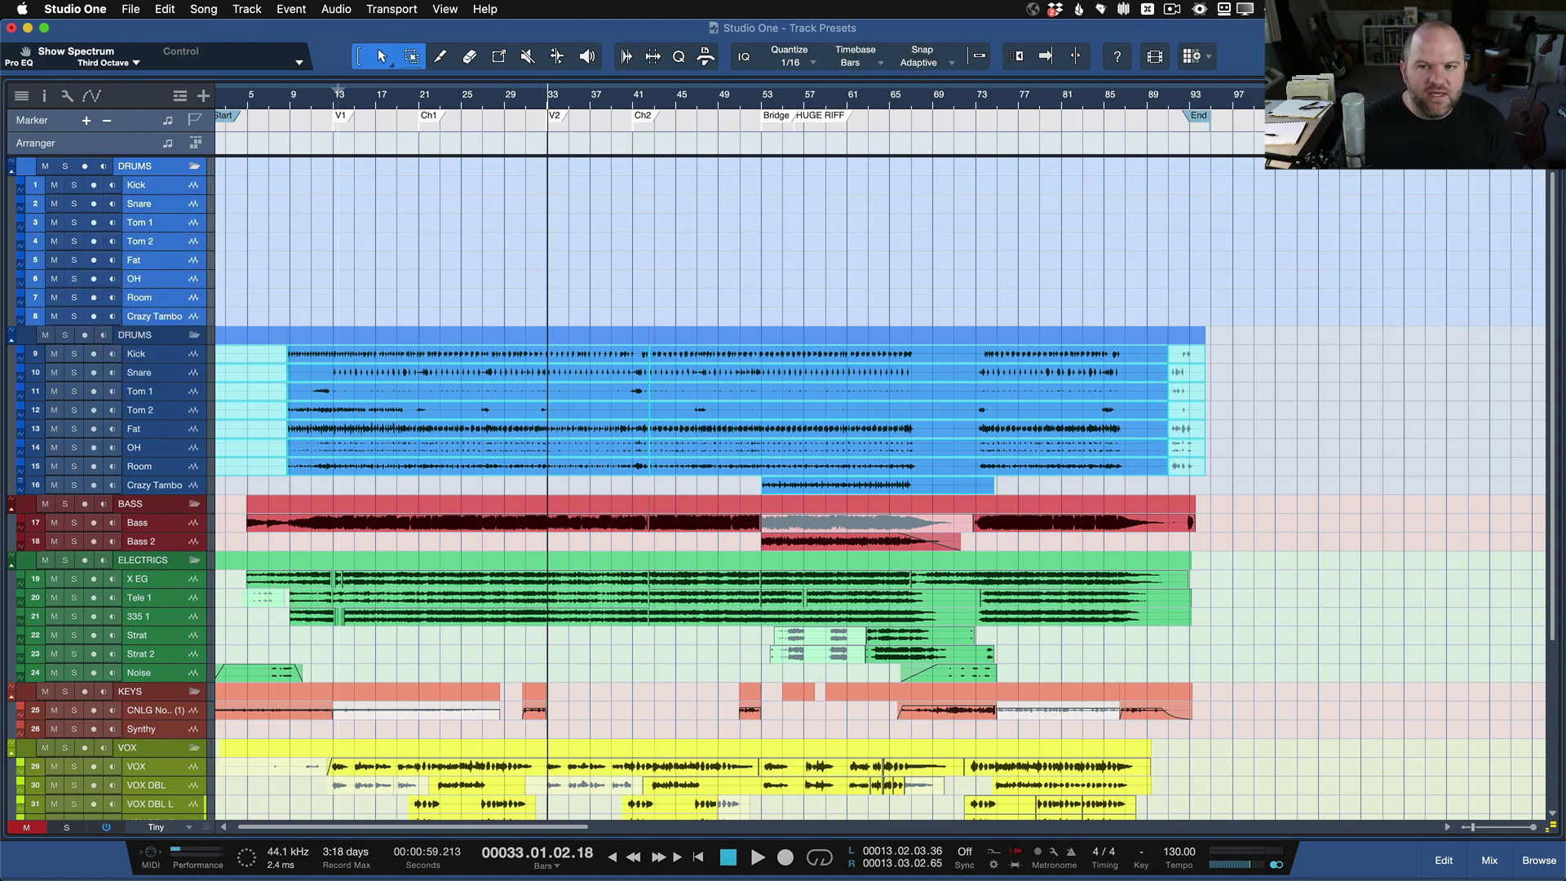
Create a new song from the BLANK user template and remove its VOX track.
left_click(1338, 56)
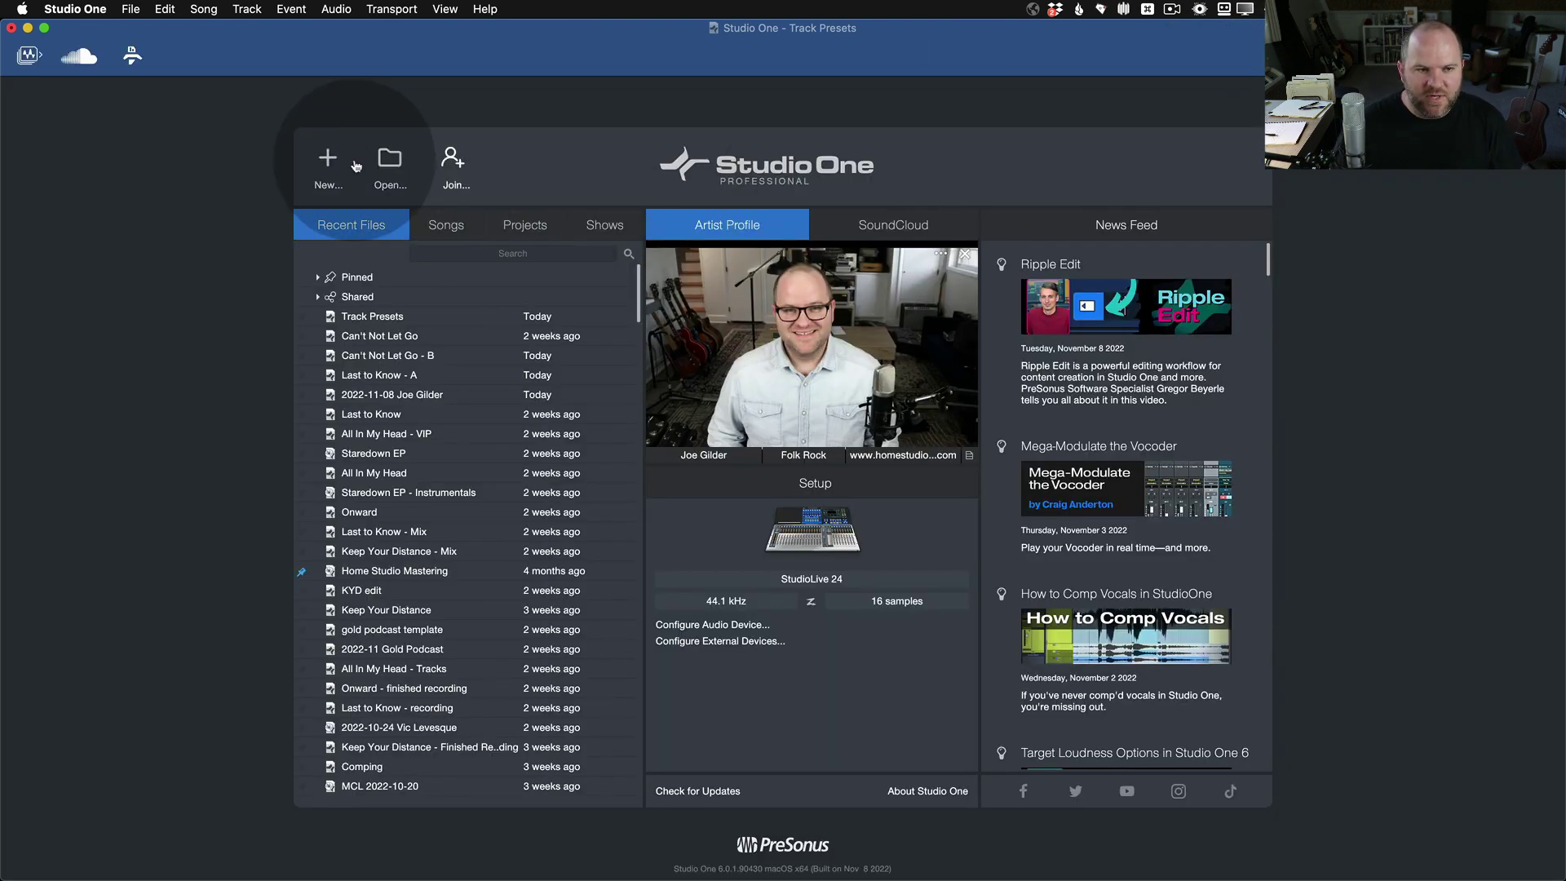
left_click(328, 163)
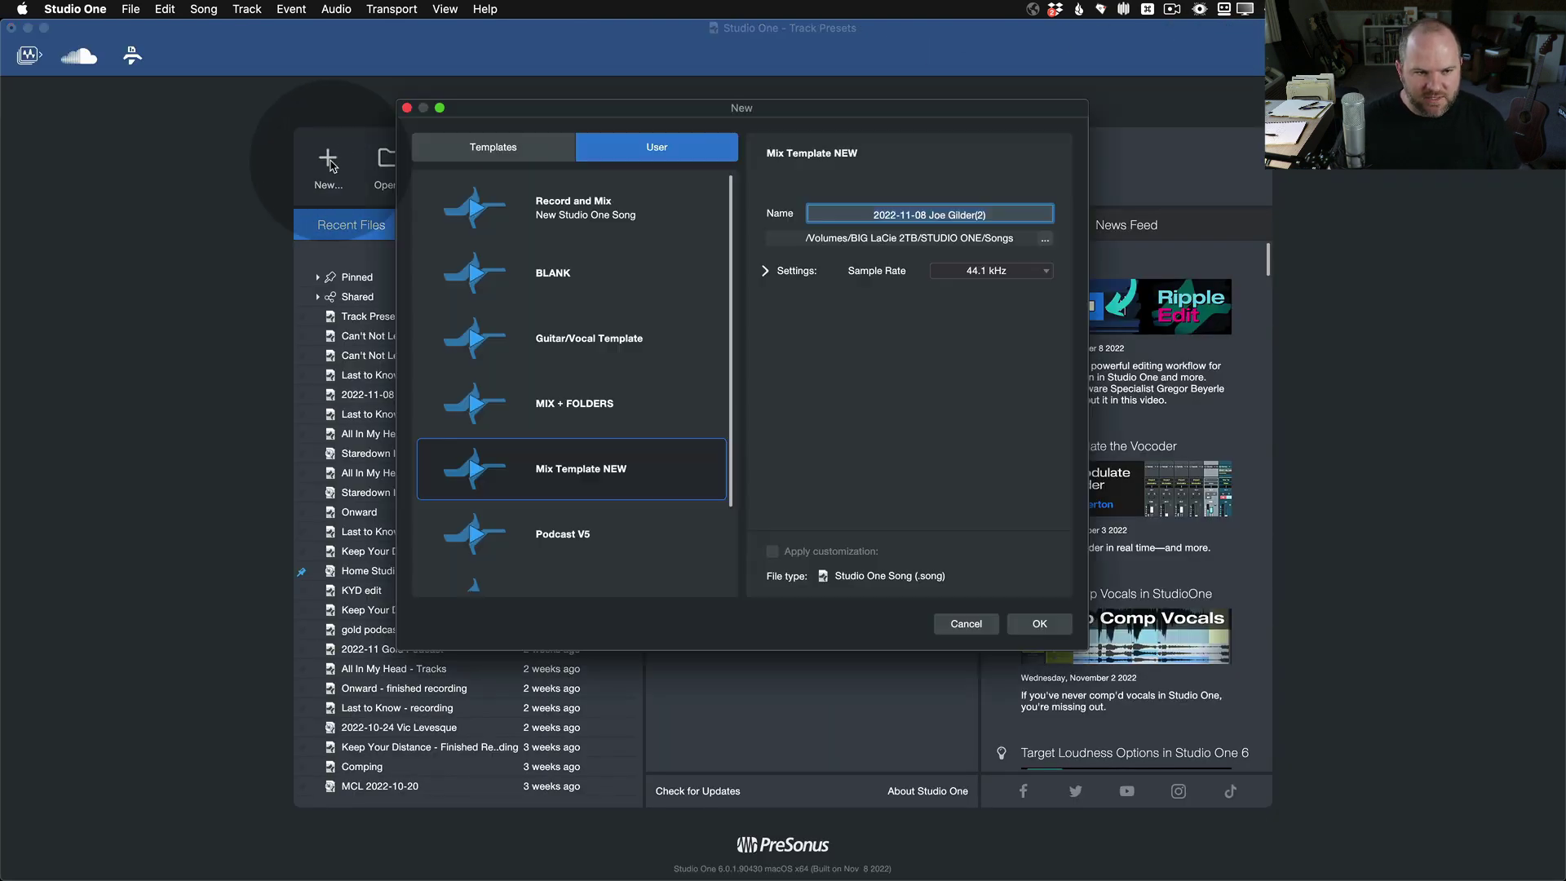
left_click(527, 271)
left_click(1041, 623)
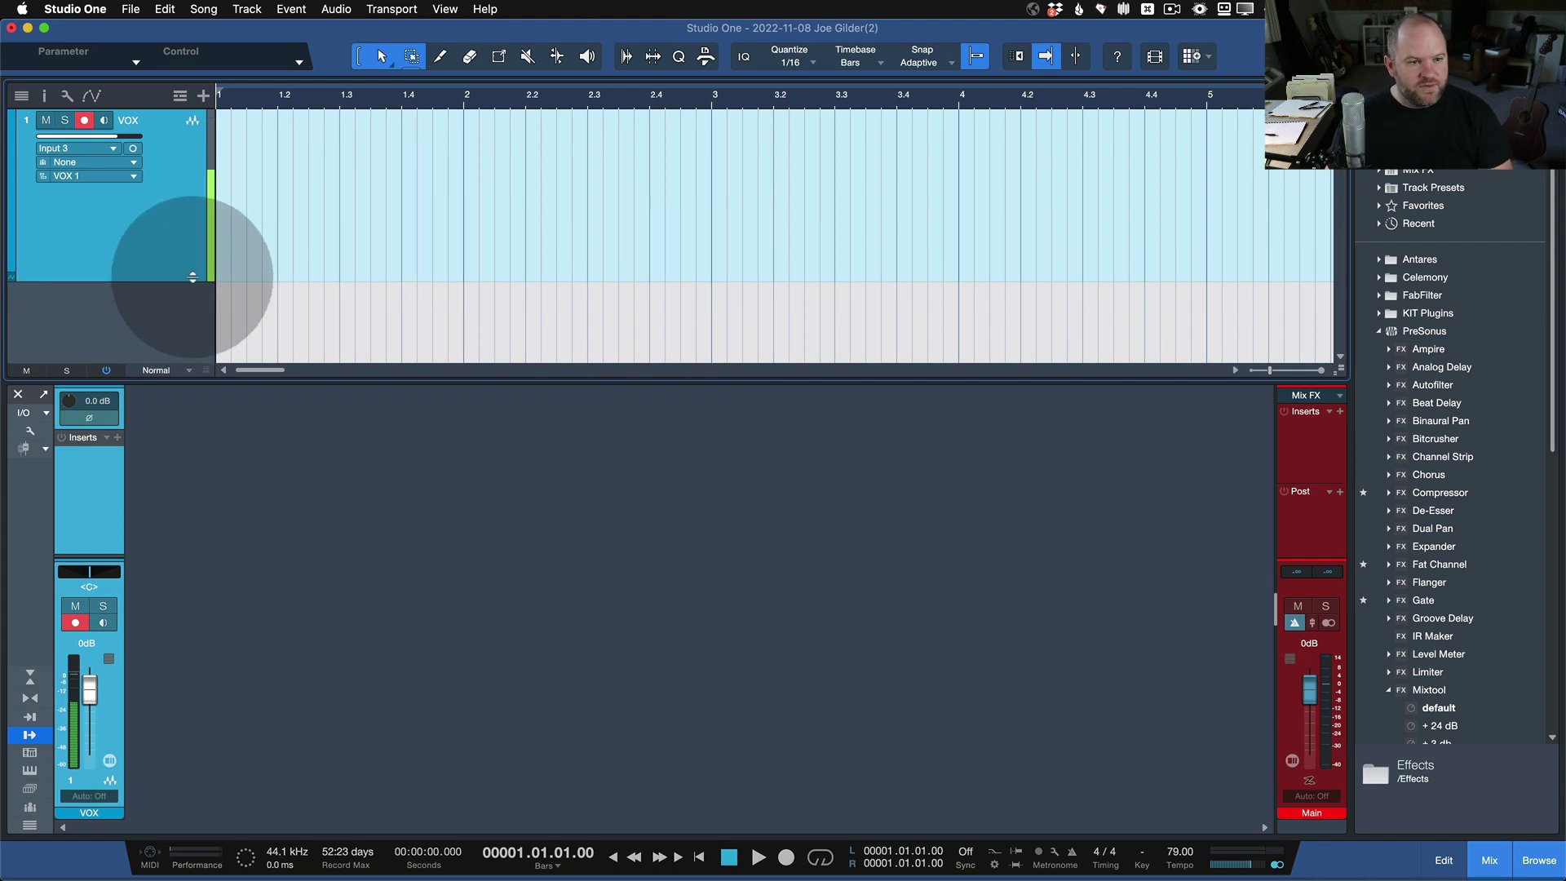
key("shift+t")
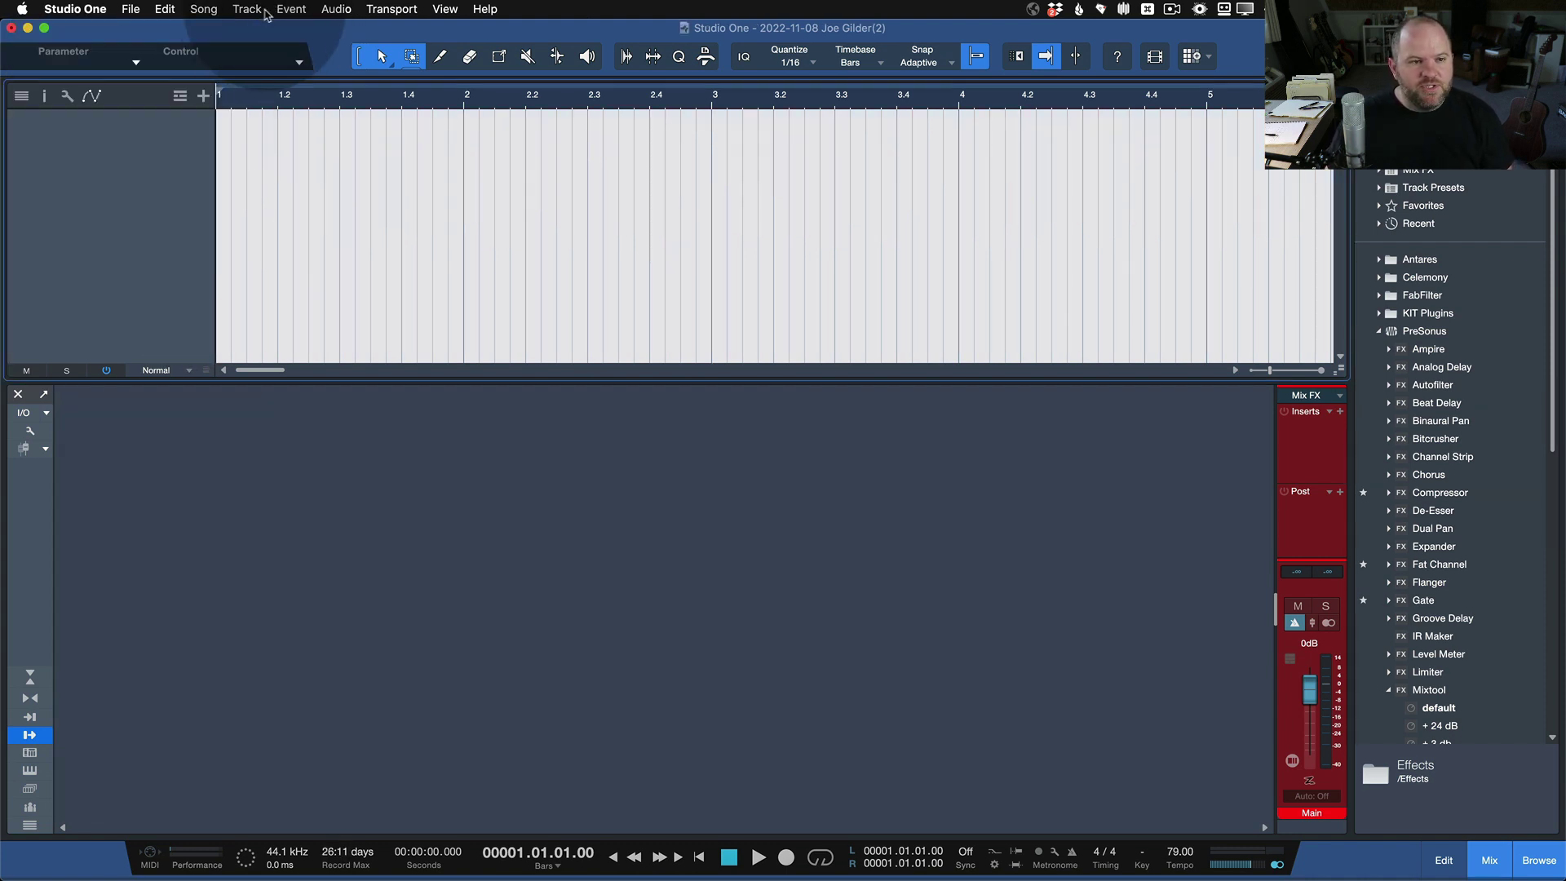
Load the Beats+Vocal track preset from the Audio presets into the empty song.
left_click(252, 9)
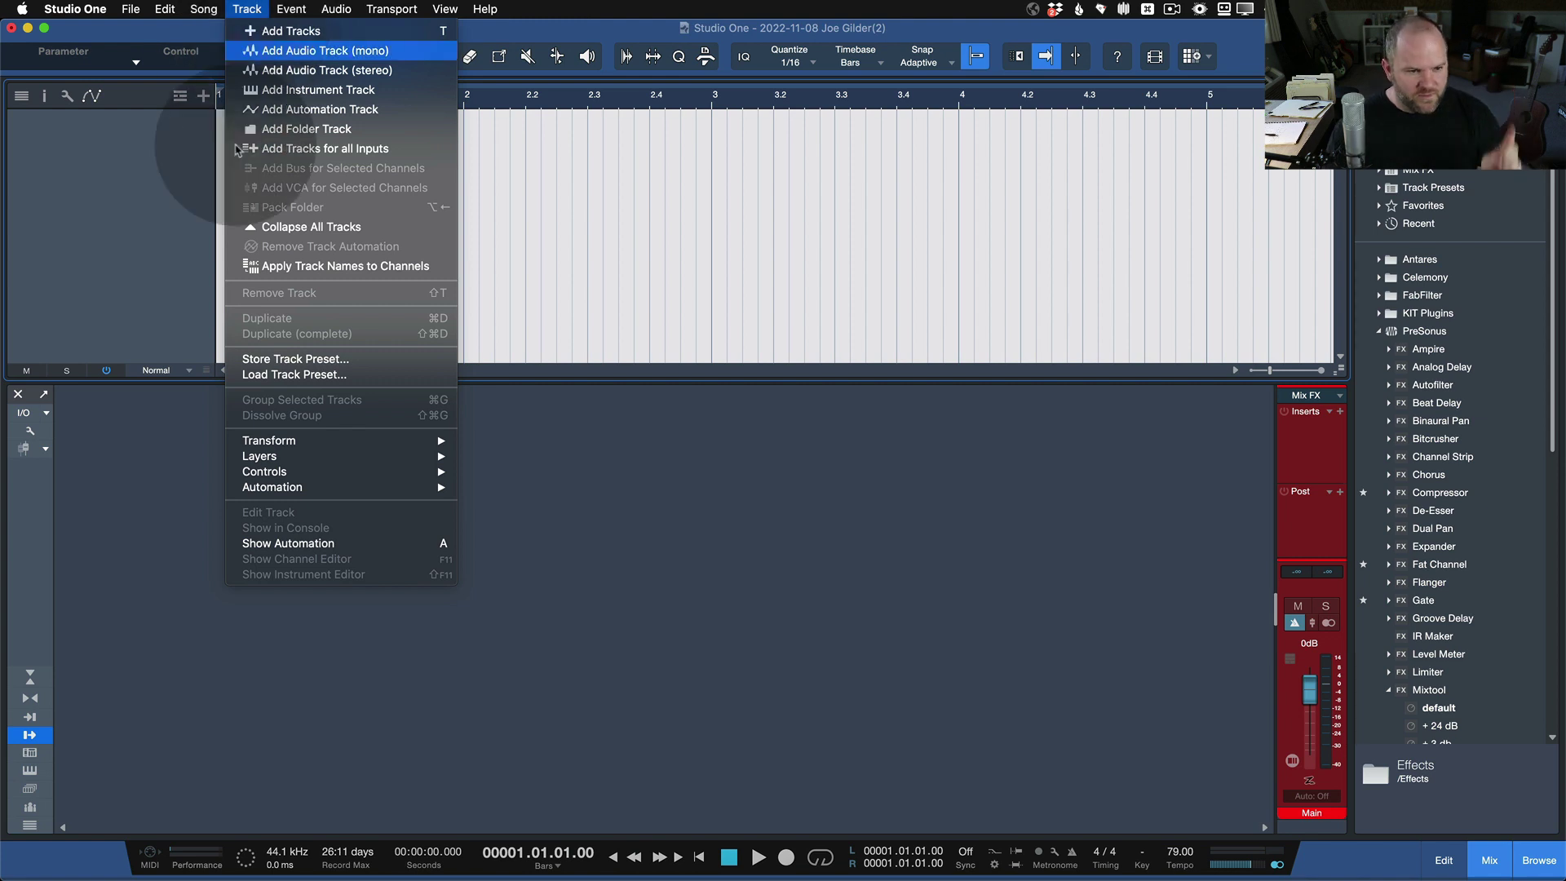
left_click(293, 375)
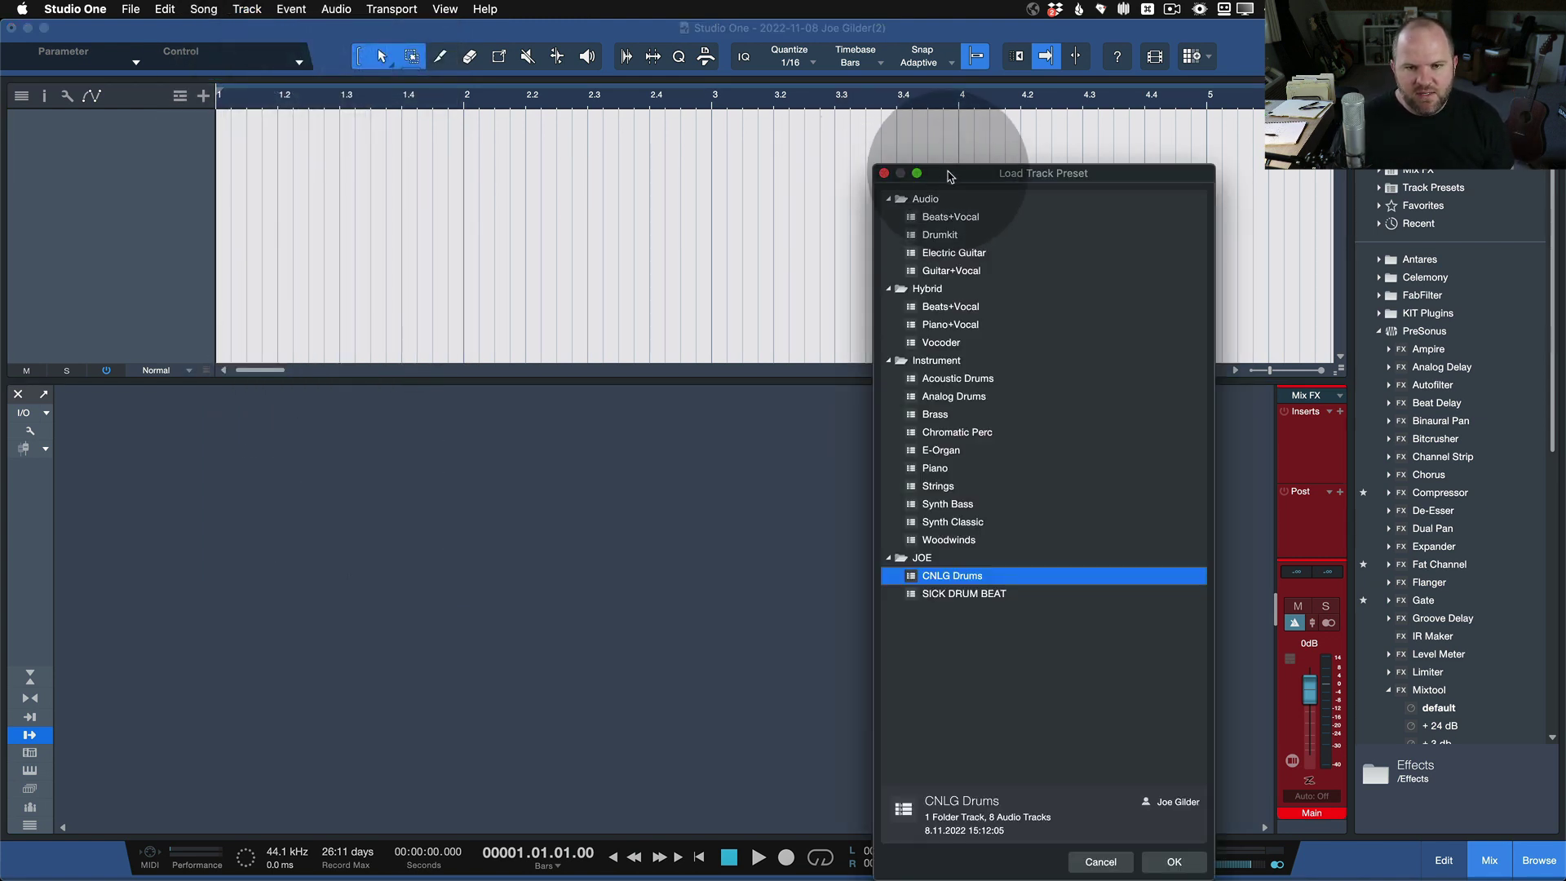
left_click_drag(951, 171, 747, 116)
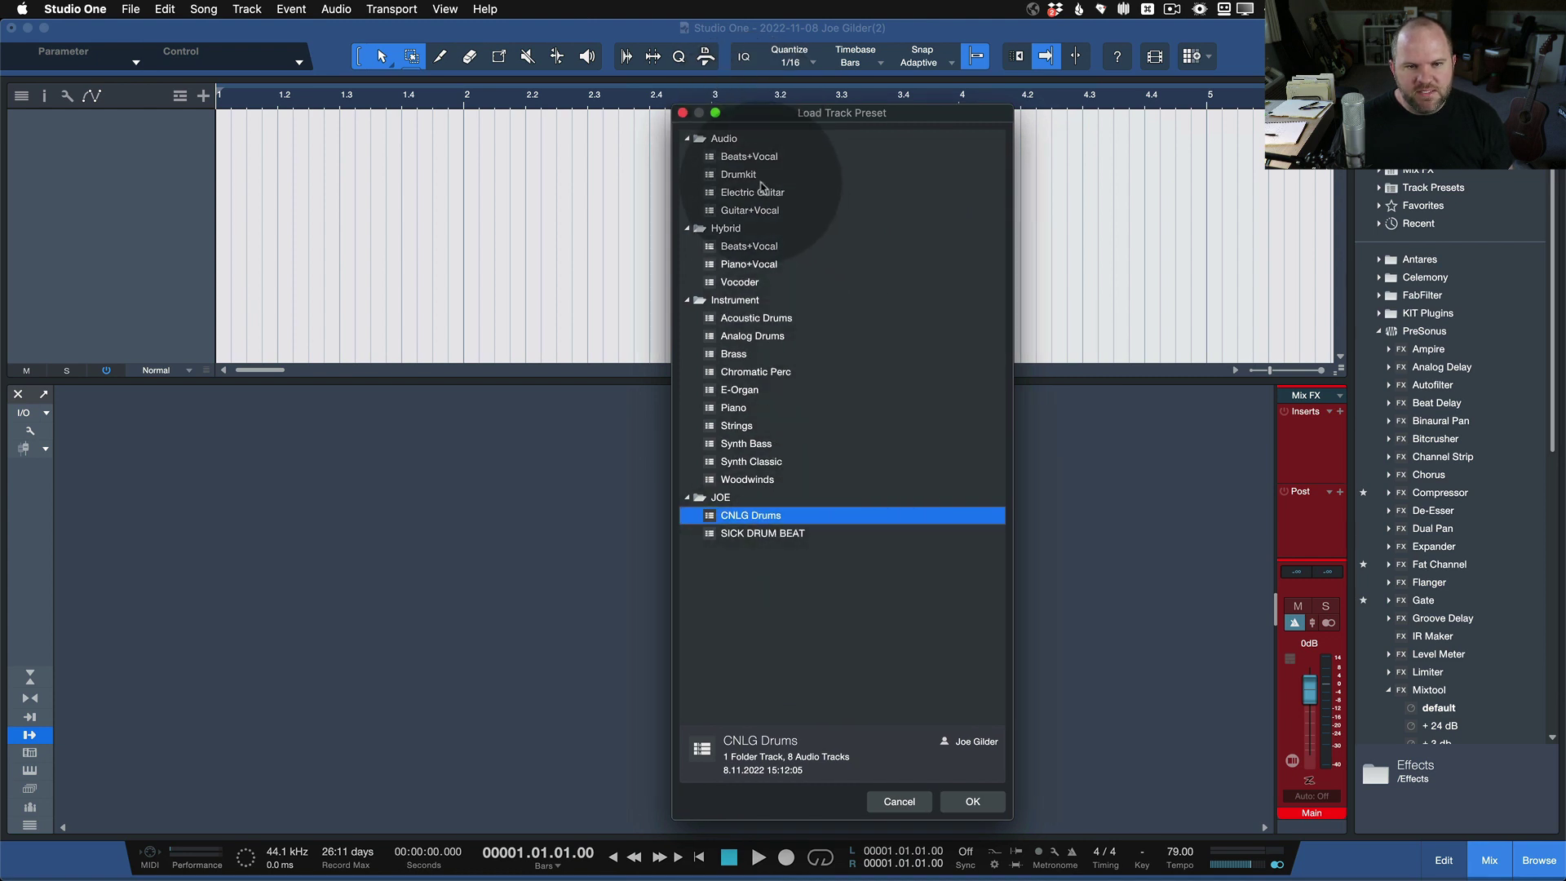
left_click(743, 158)
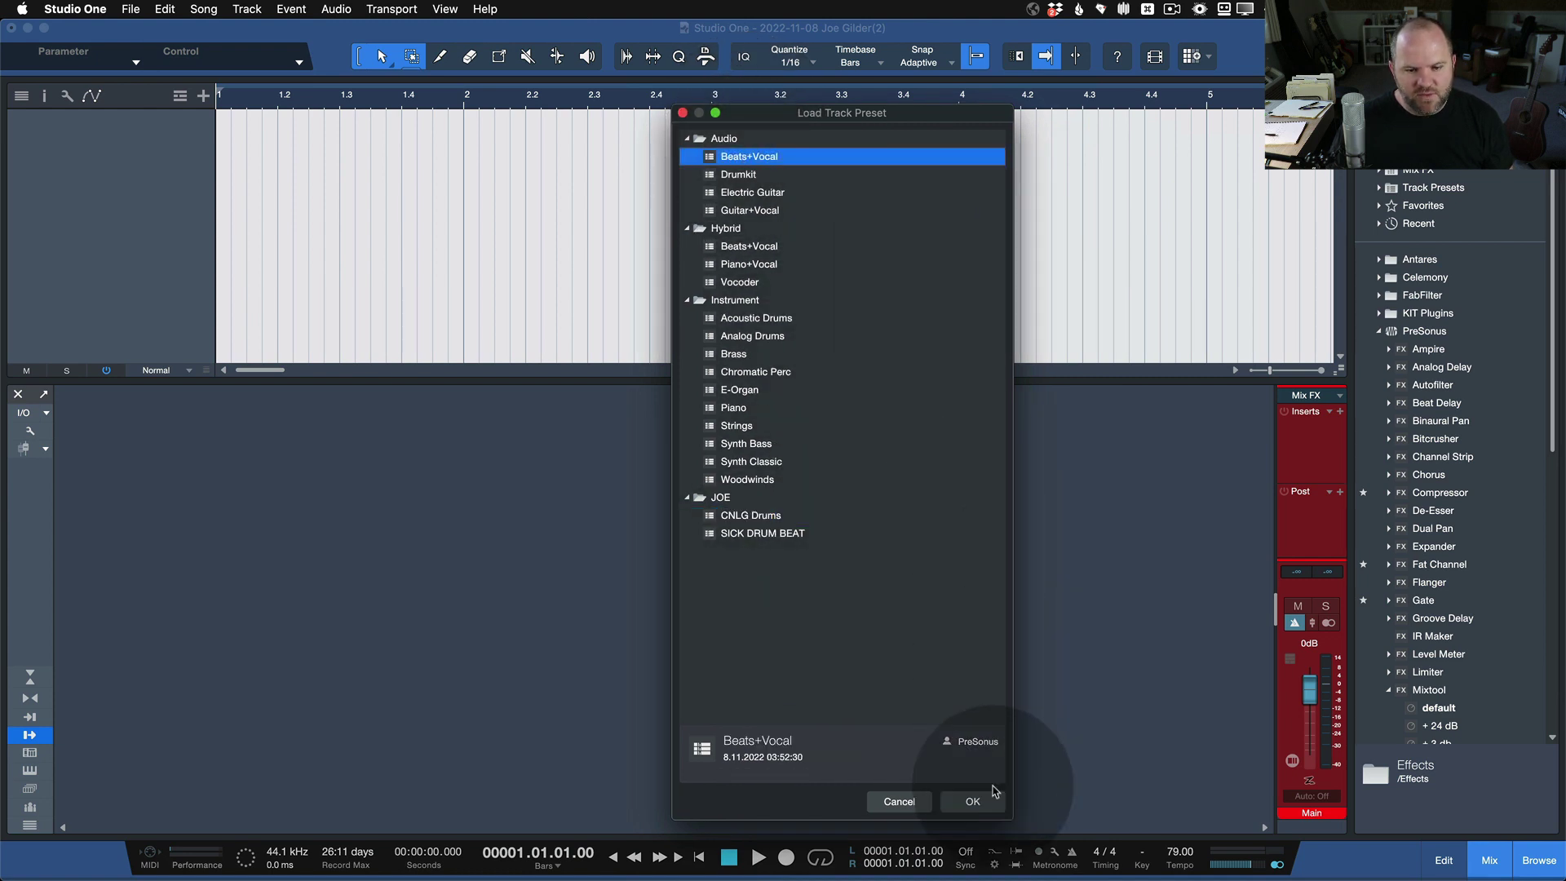
left_click(972, 802)
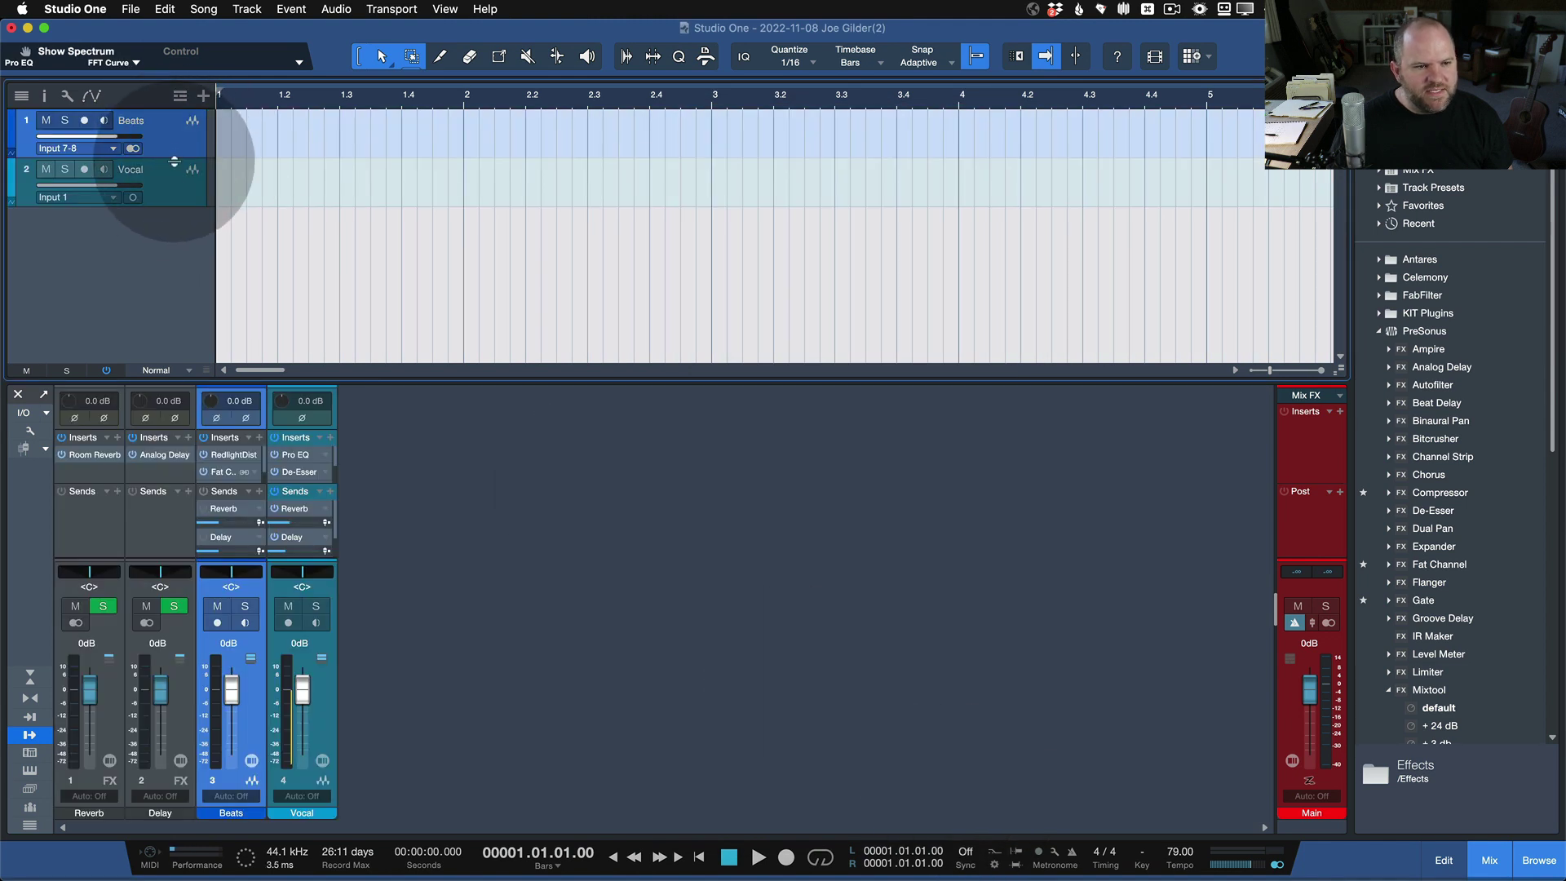
Check the loaded Beats and Vocal tracks in turn, along with their channel inserts and sends.
left_click(177, 181)
left_click(179, 136)
left_click(182, 186)
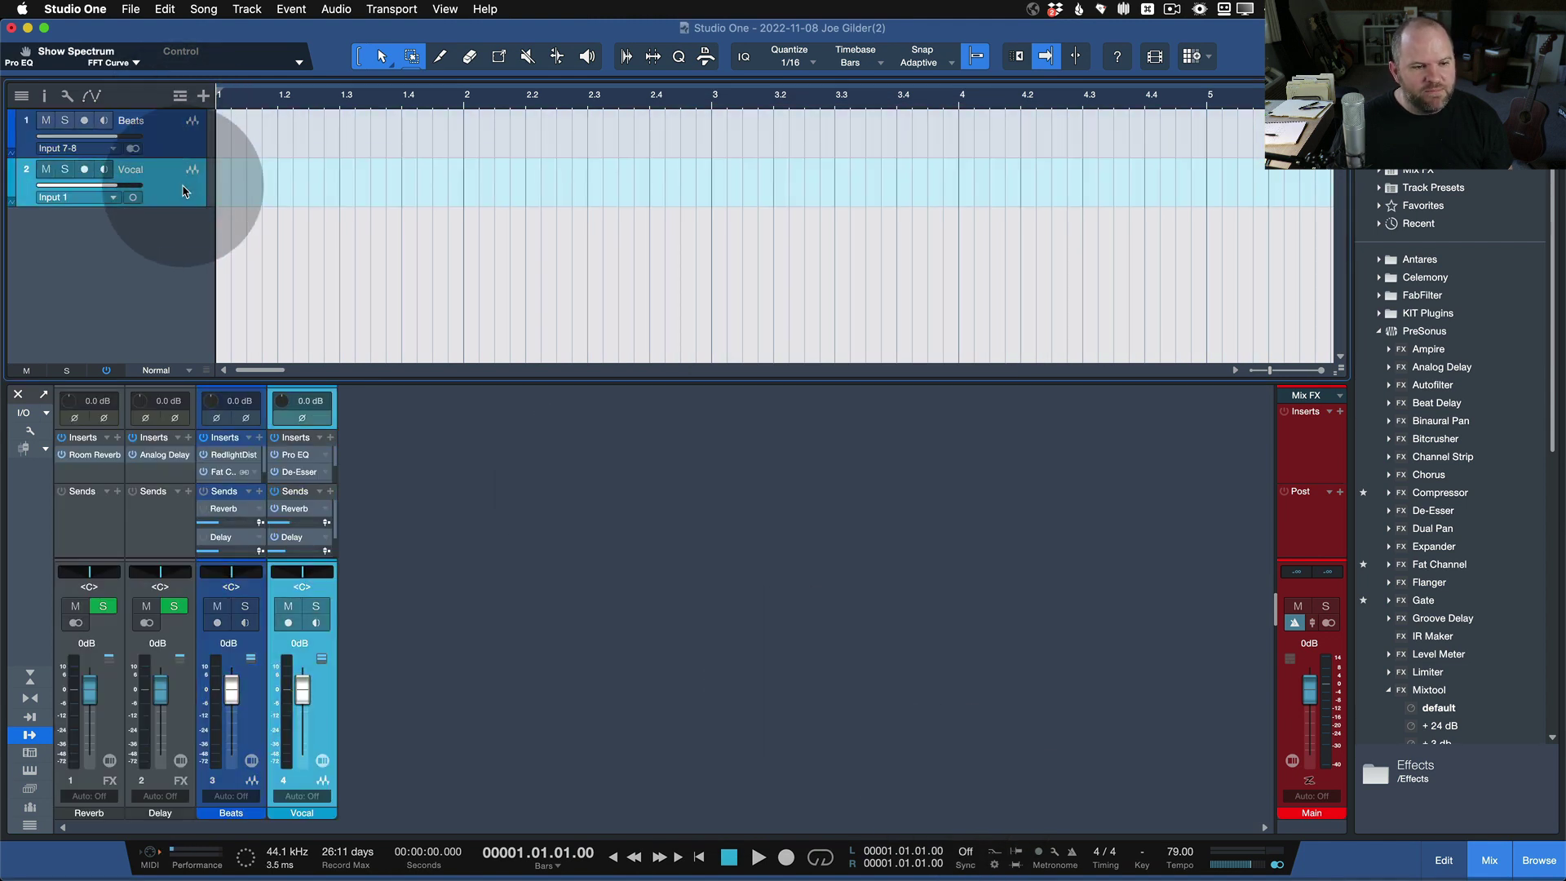
left_click(176, 145)
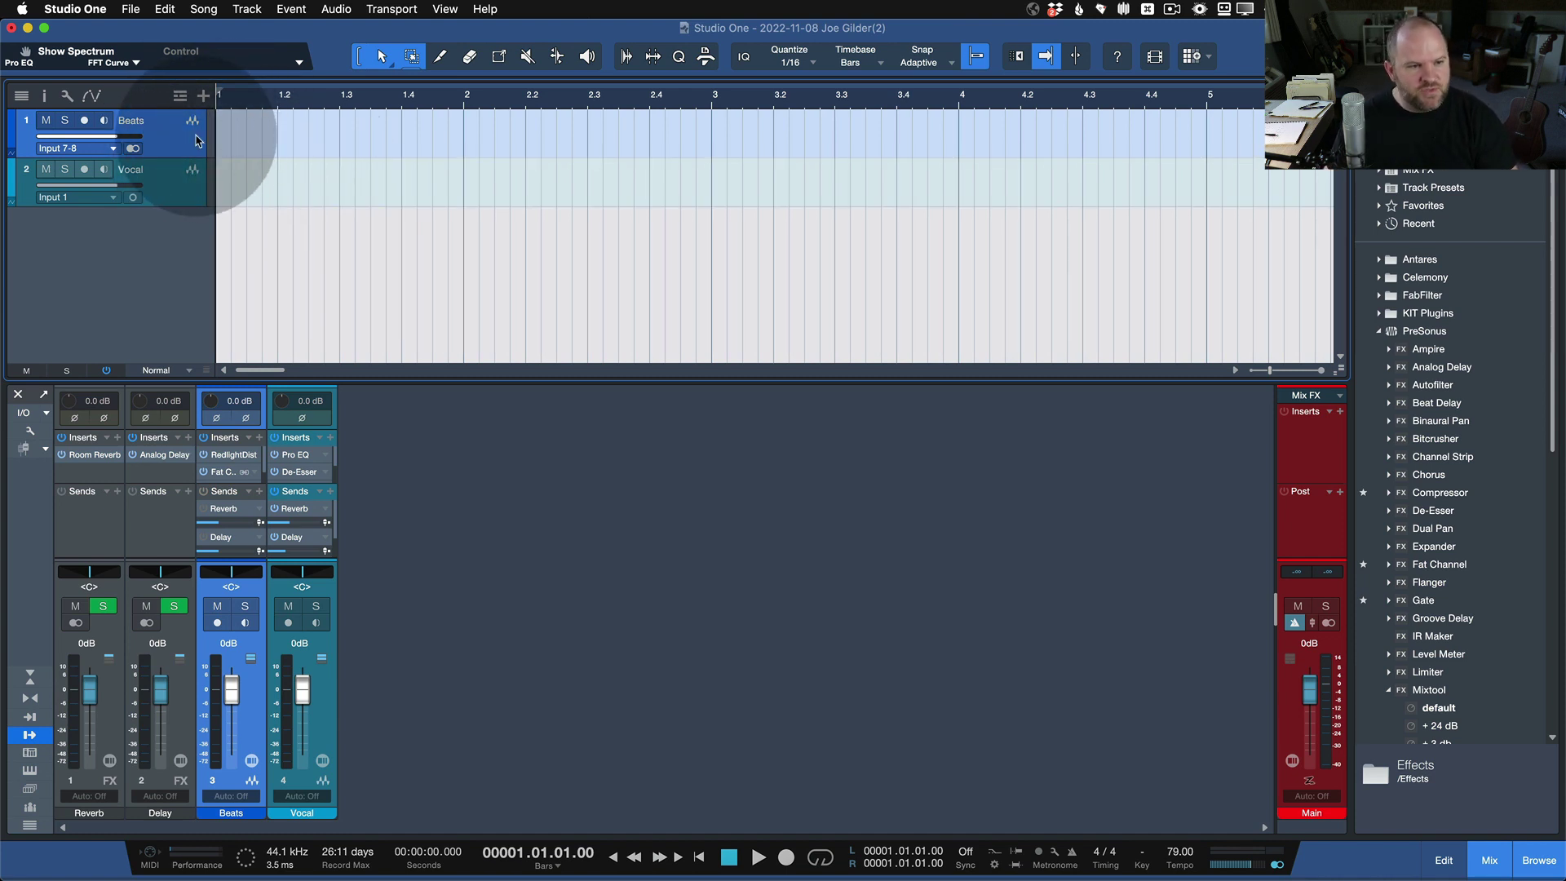
left_click(182, 204)
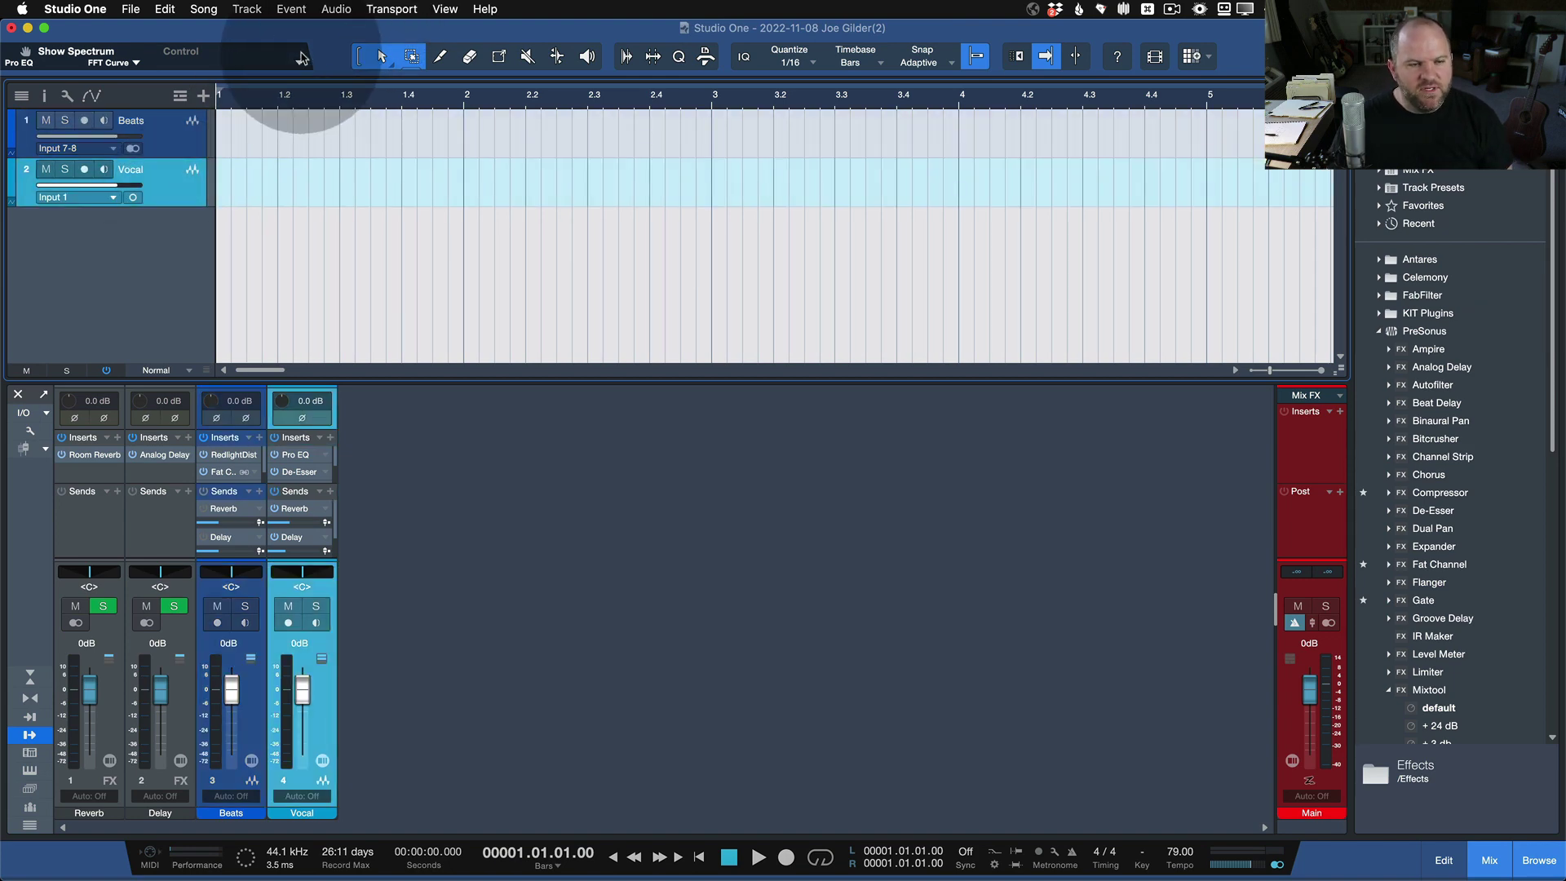
Load the Drumkit track preset from the Audio presets below the Vocal track.
left_click(249, 10)
left_click(282, 30)
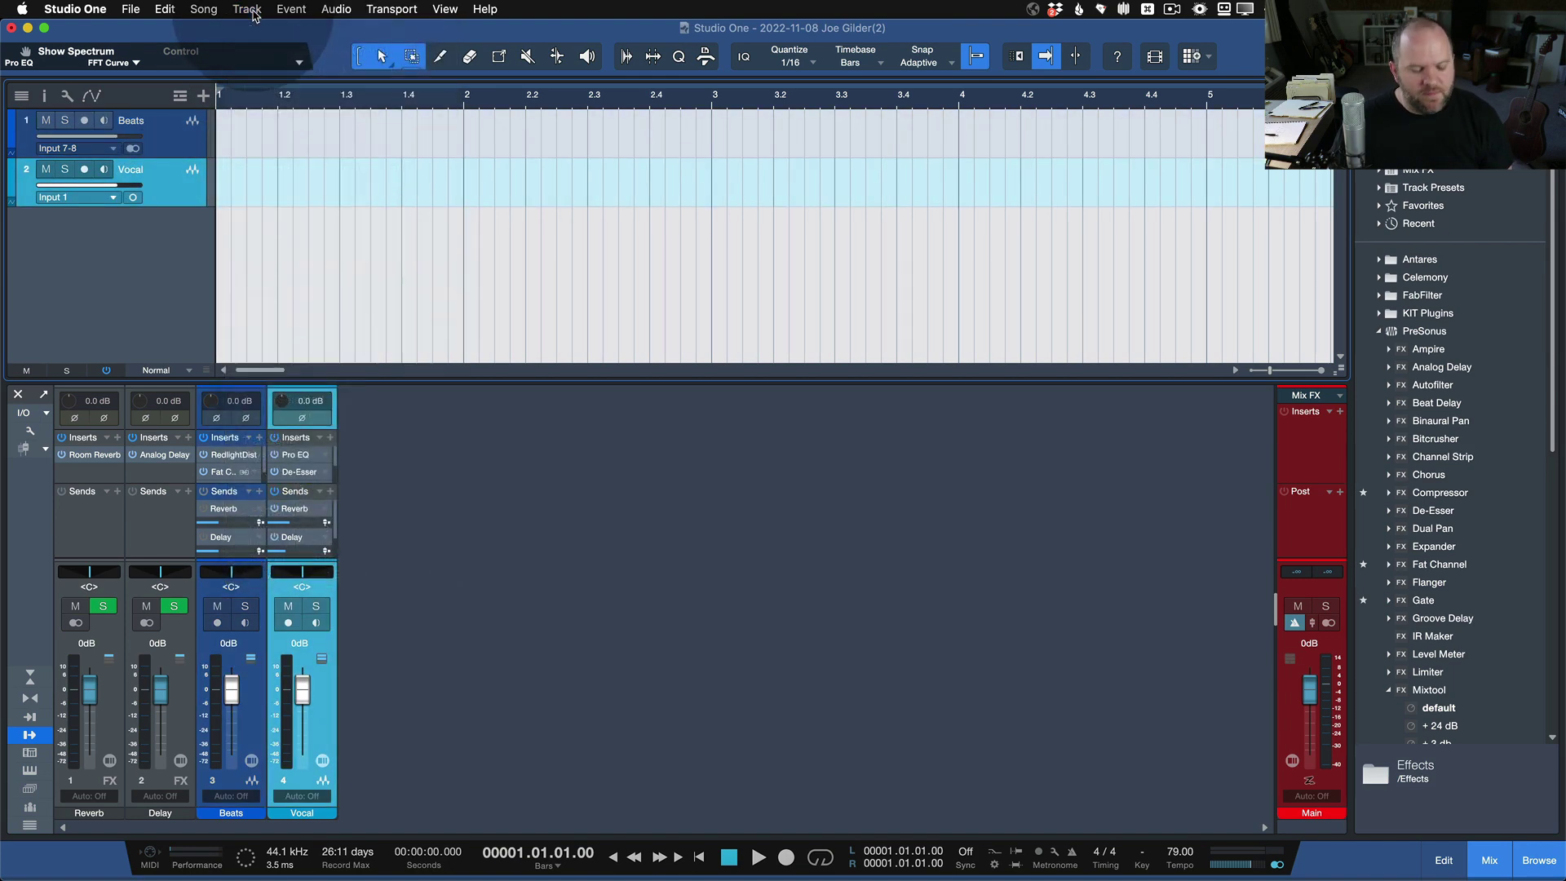
left_click(653, 457)
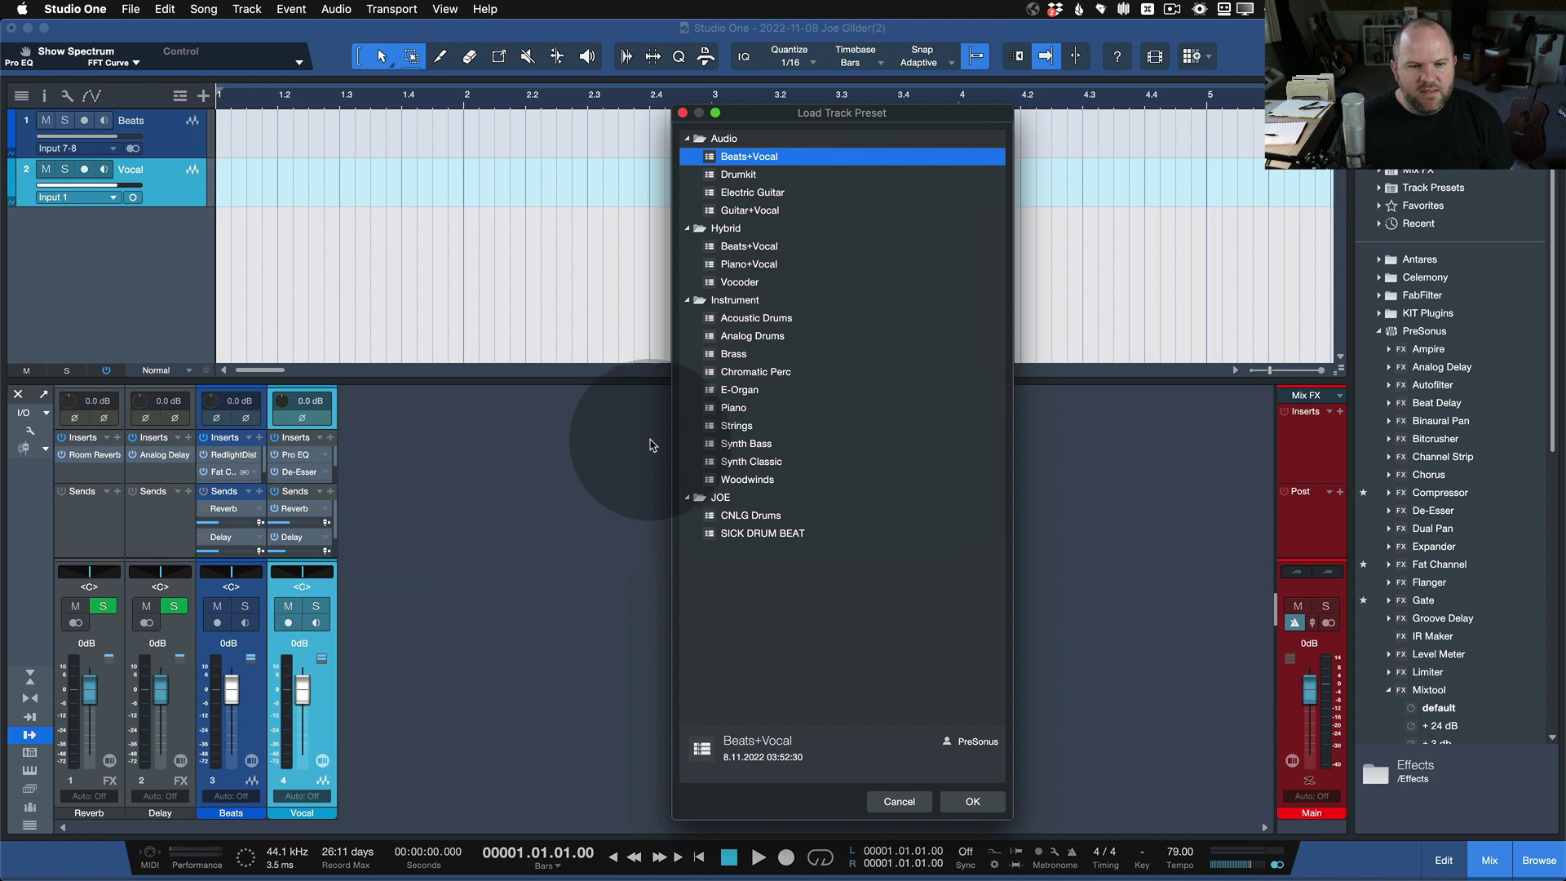
left_click(745, 179)
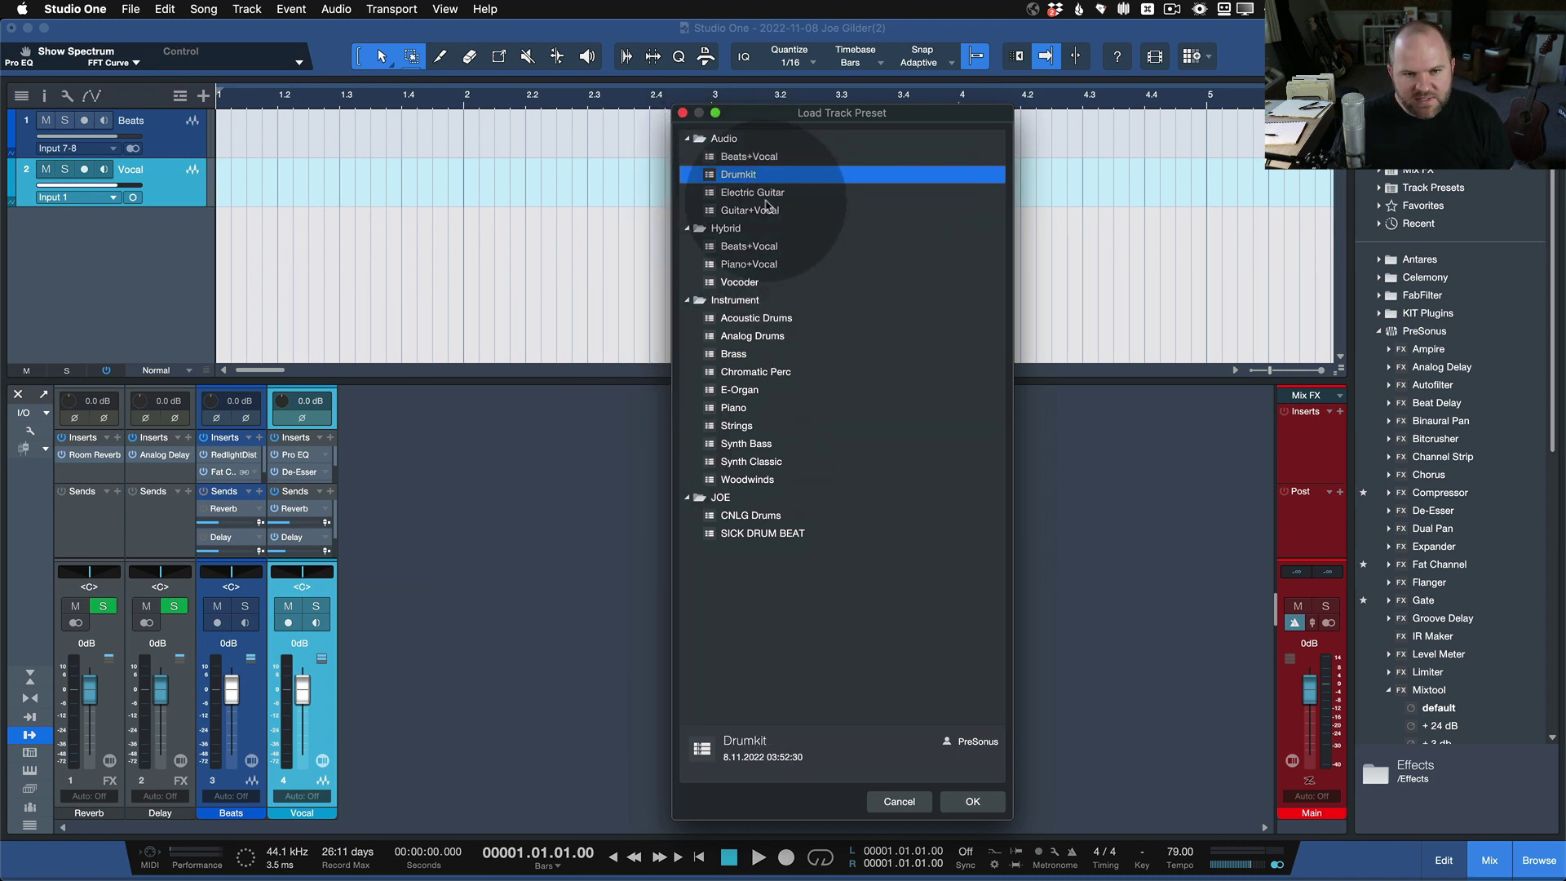
left_click(978, 801)
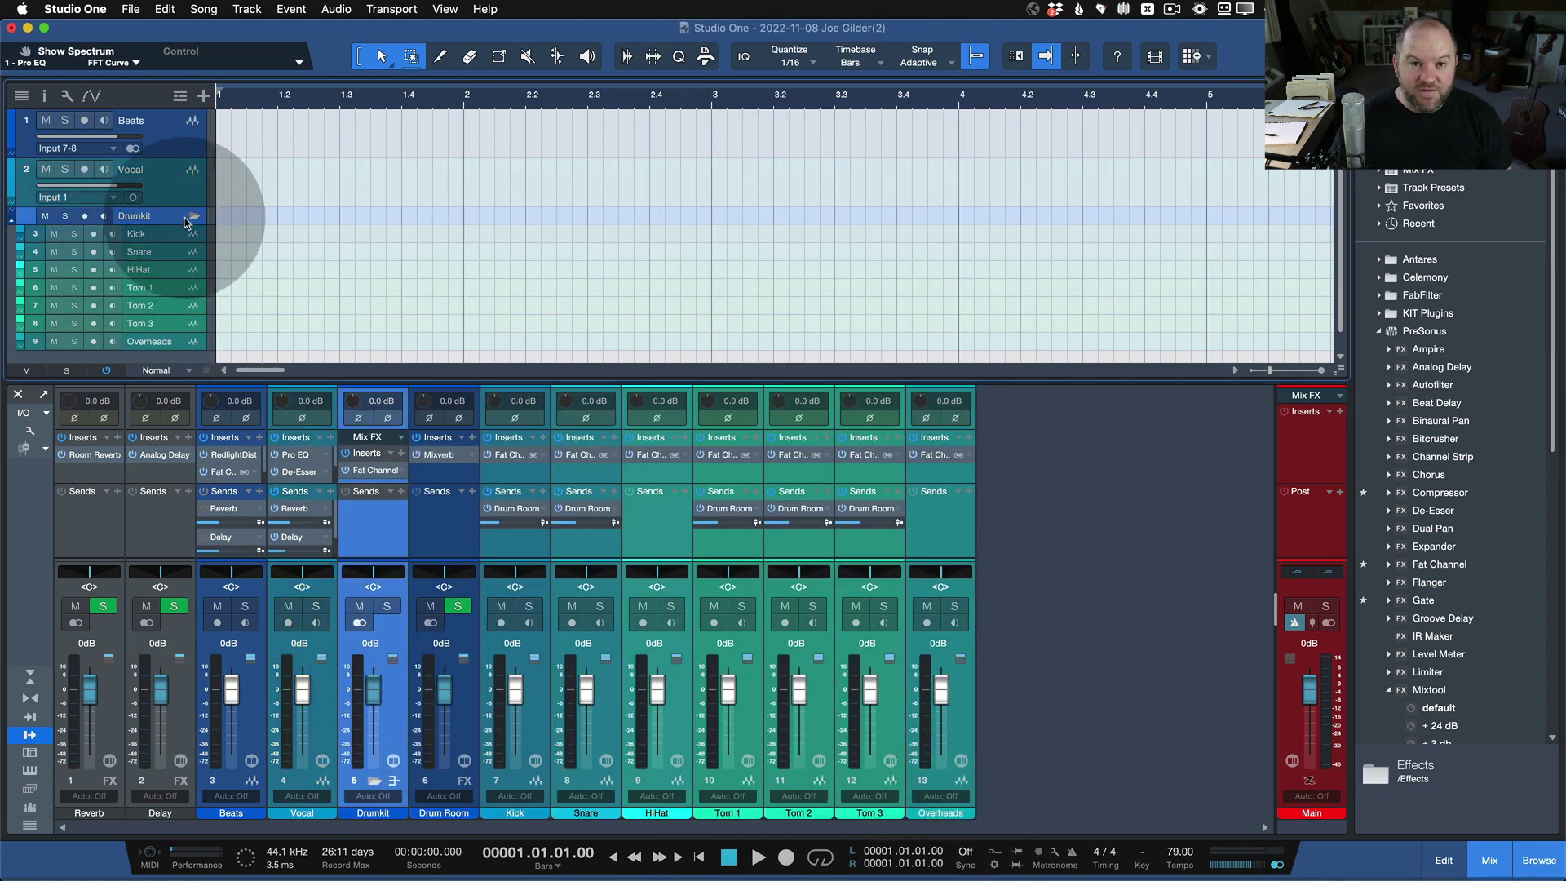
Examine the Drumkit folder, the tracks inside it and their channels in the console.
left_click(193, 217)
left_click(194, 217)
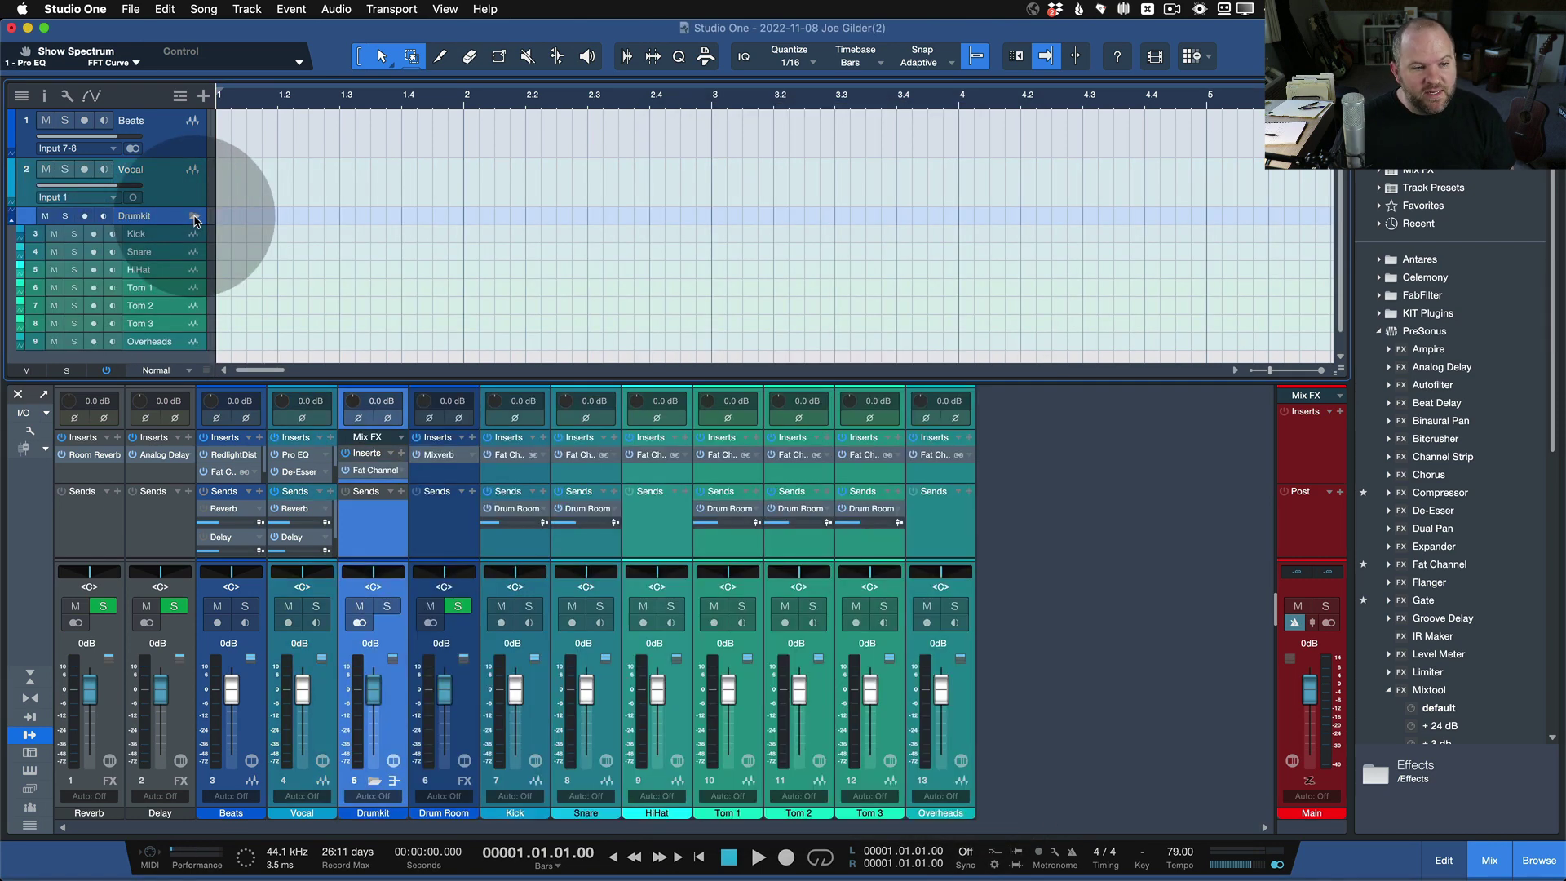
left_click(194, 217)
left_click(194, 217)
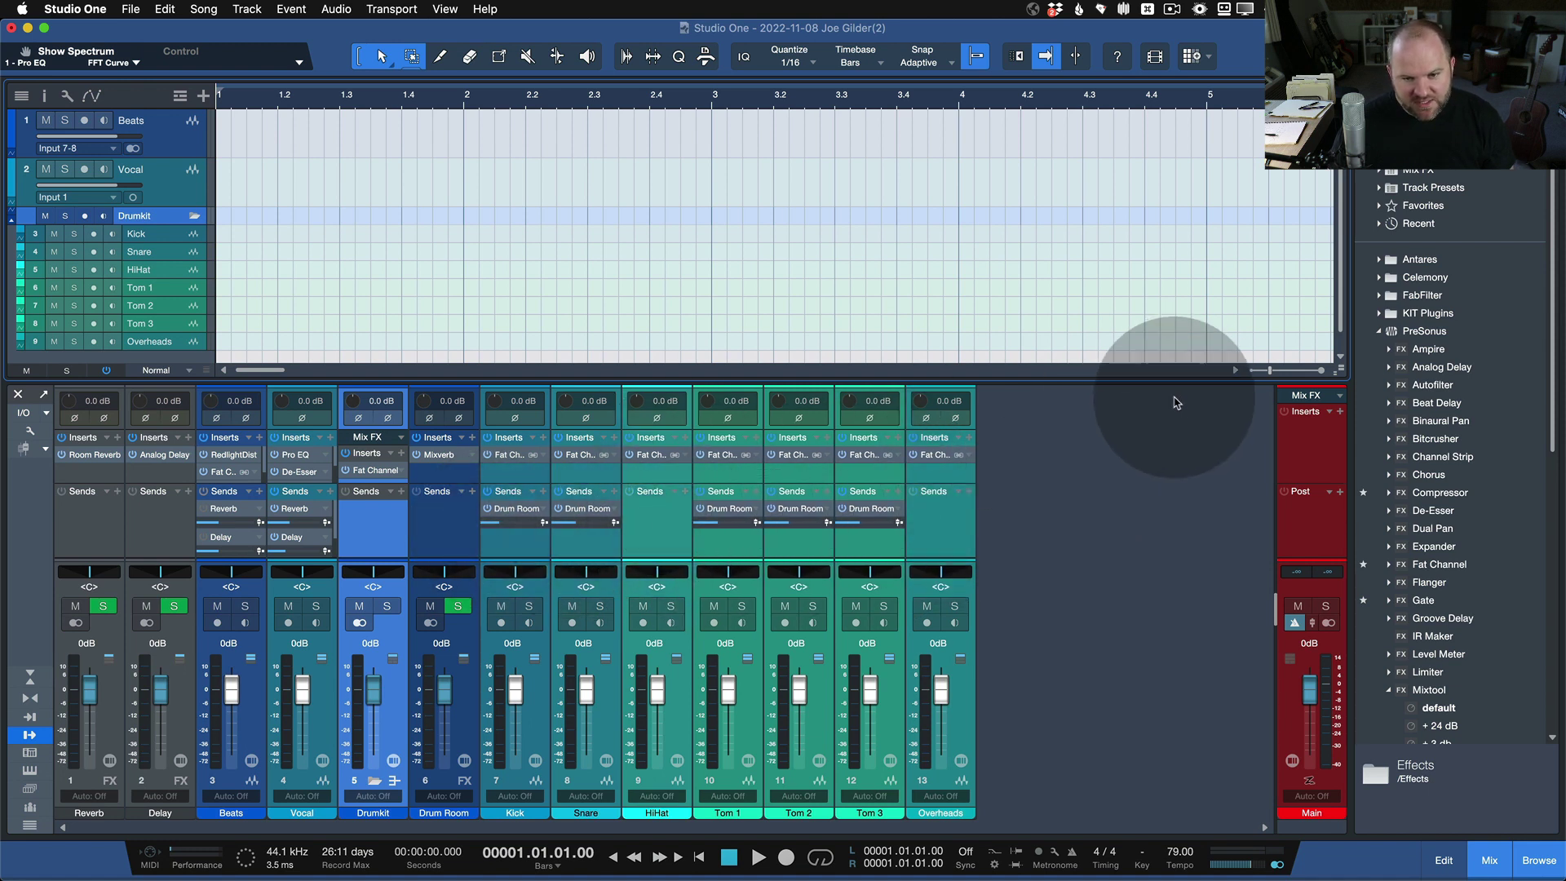
scroll(289, 275, "down", 1)
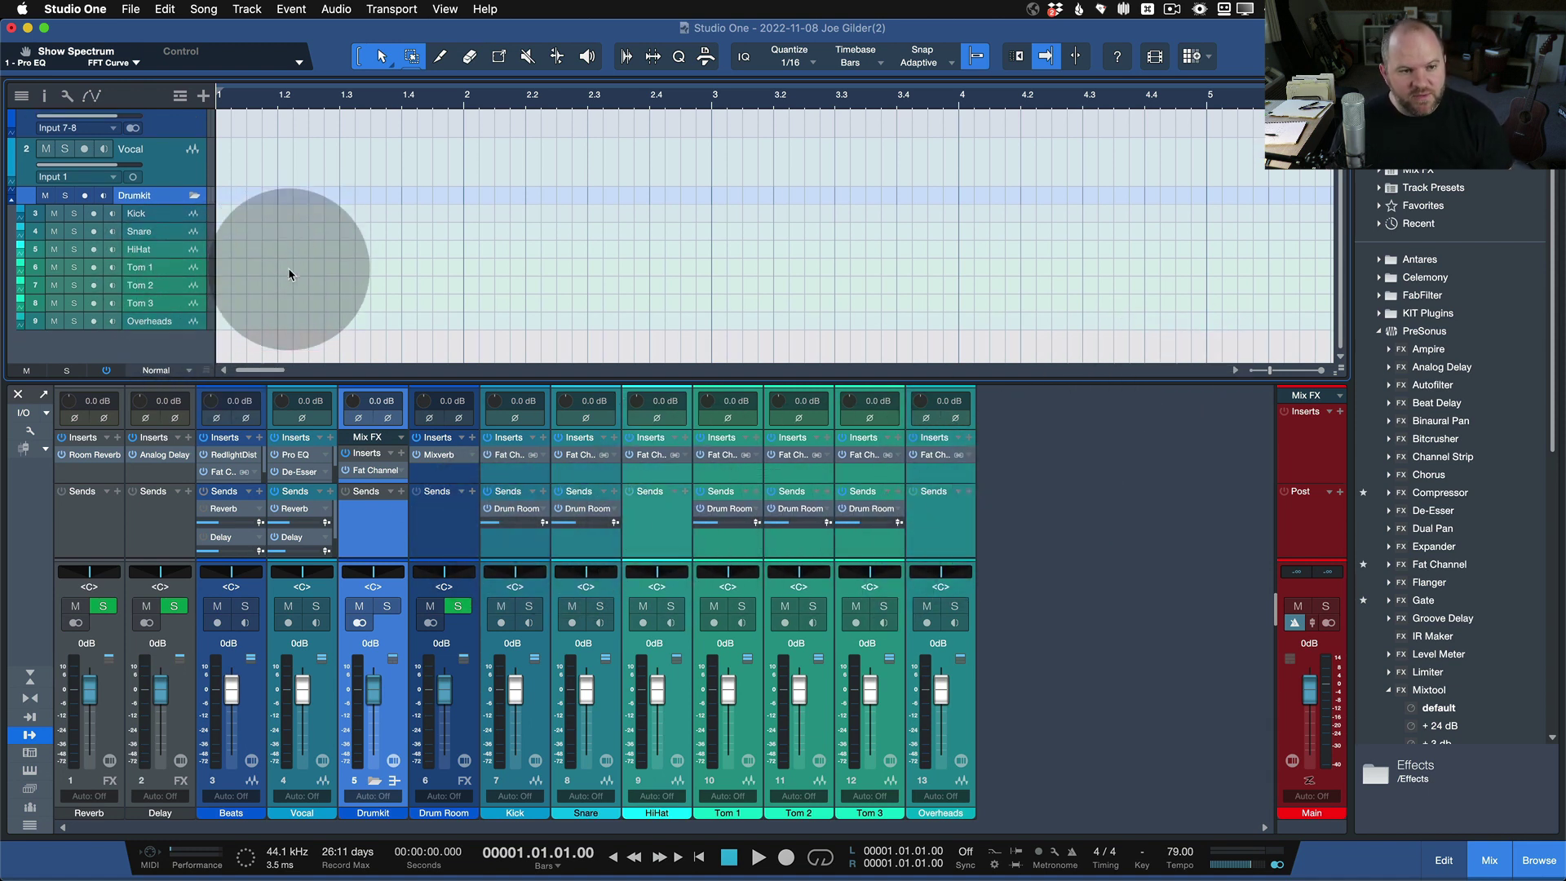
Add the Acoustic Drums track preset from the Instrument presets to the song.
scroll(275, 256, "down", 5)
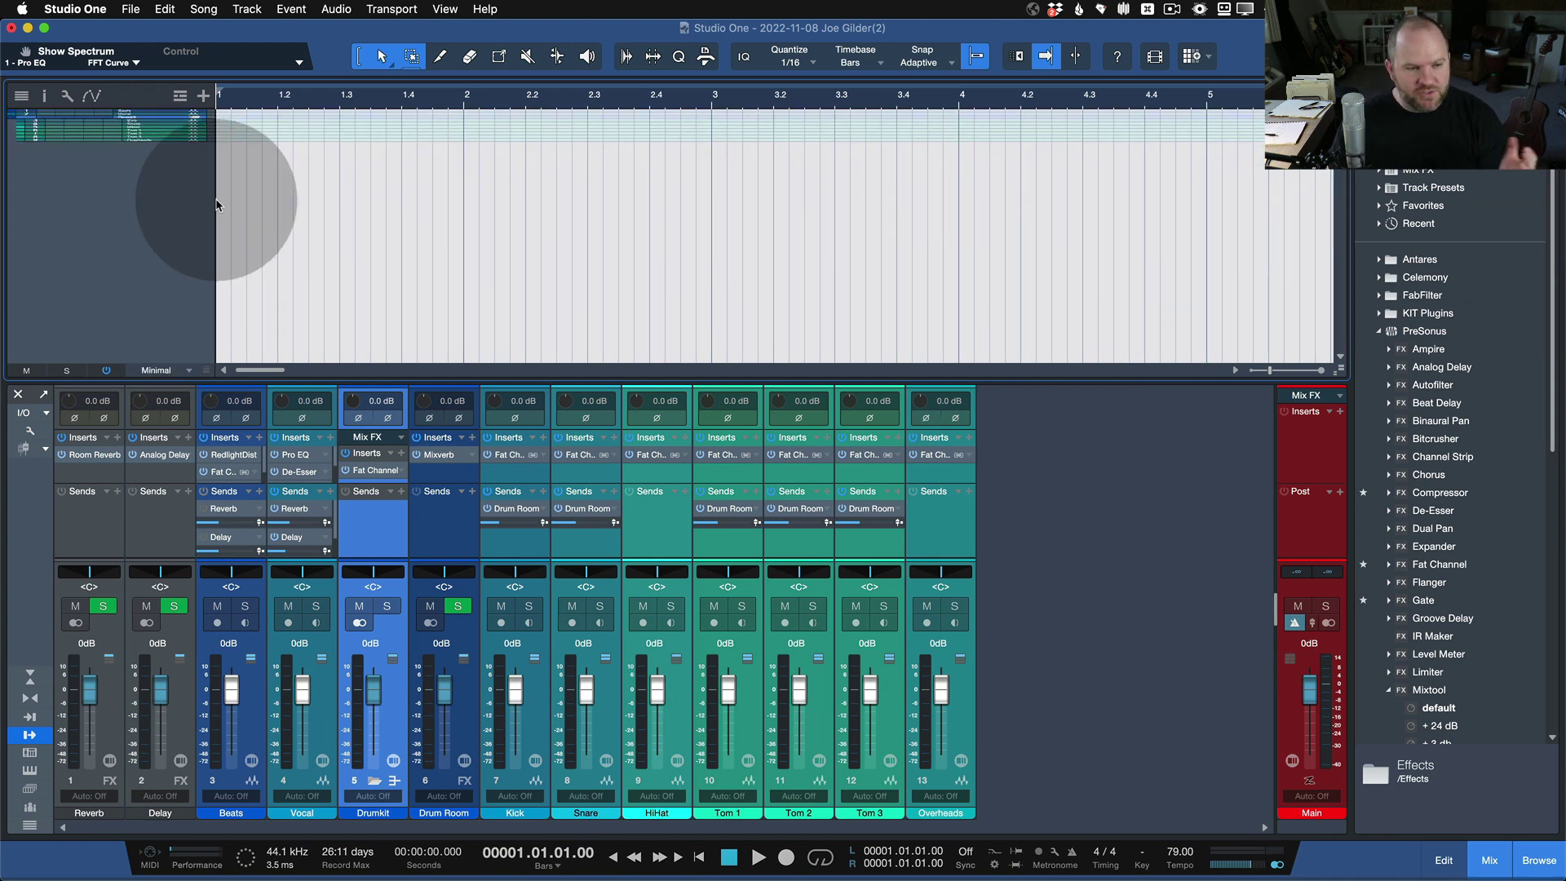
double_click(62, 144)
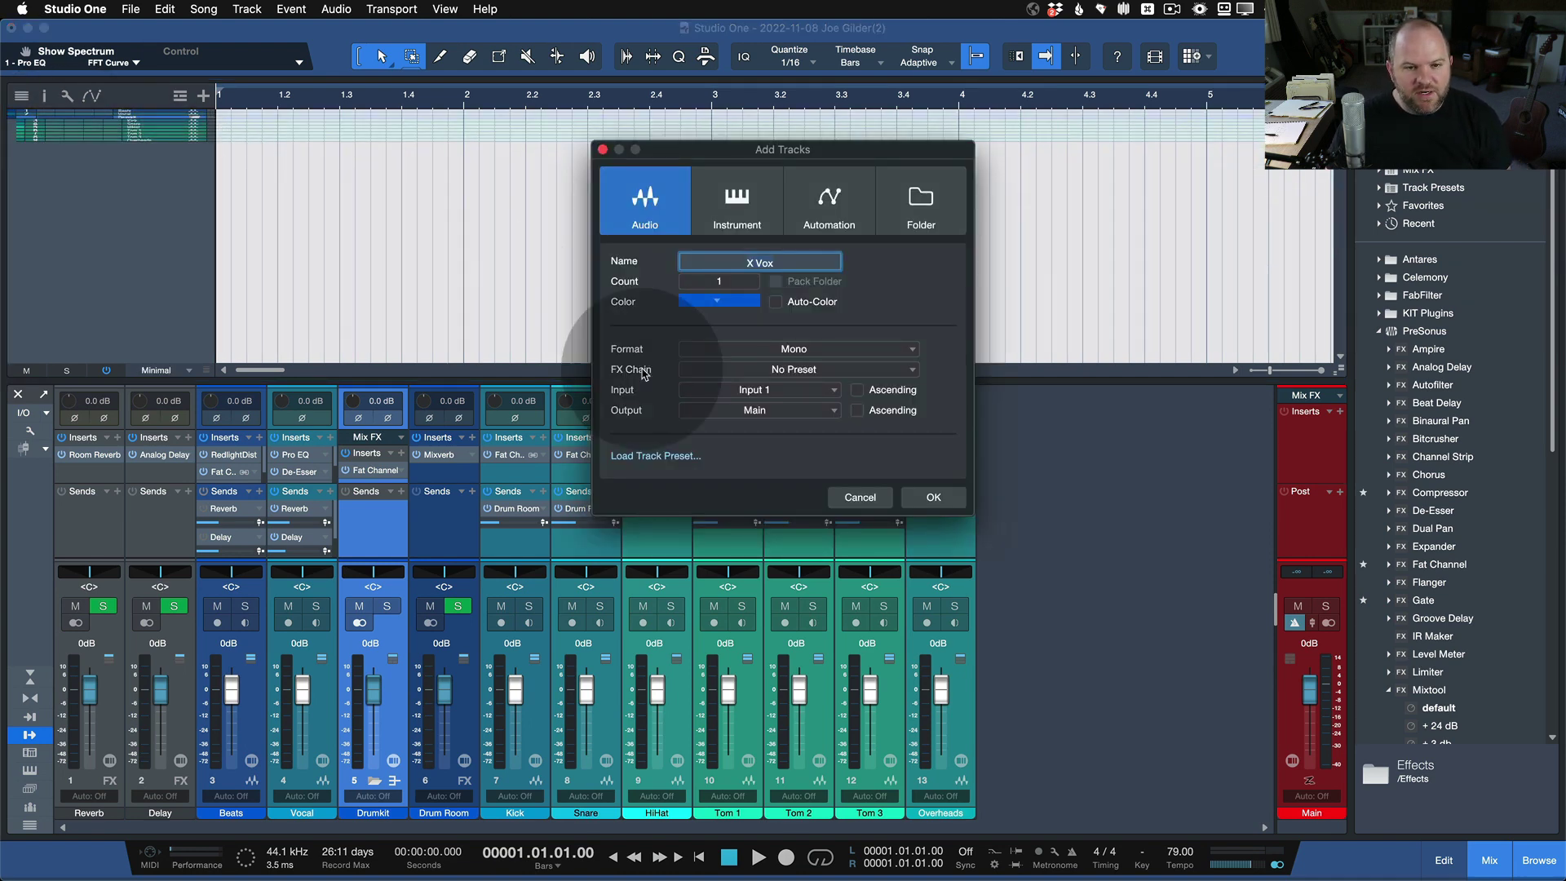
left_click(637, 460)
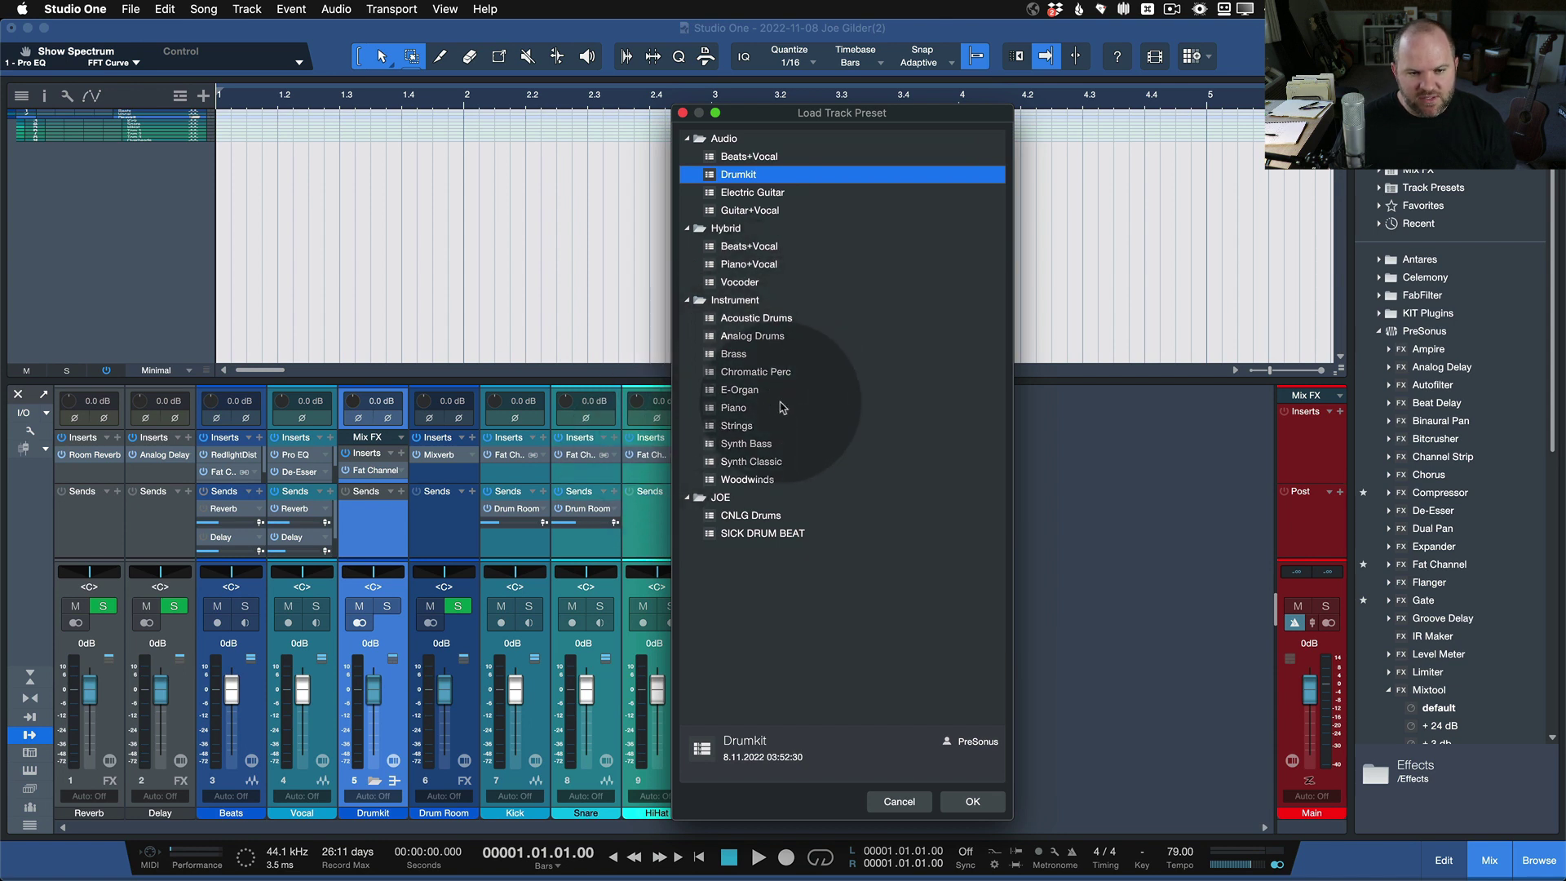
left_click(757, 319)
left_click(974, 802)
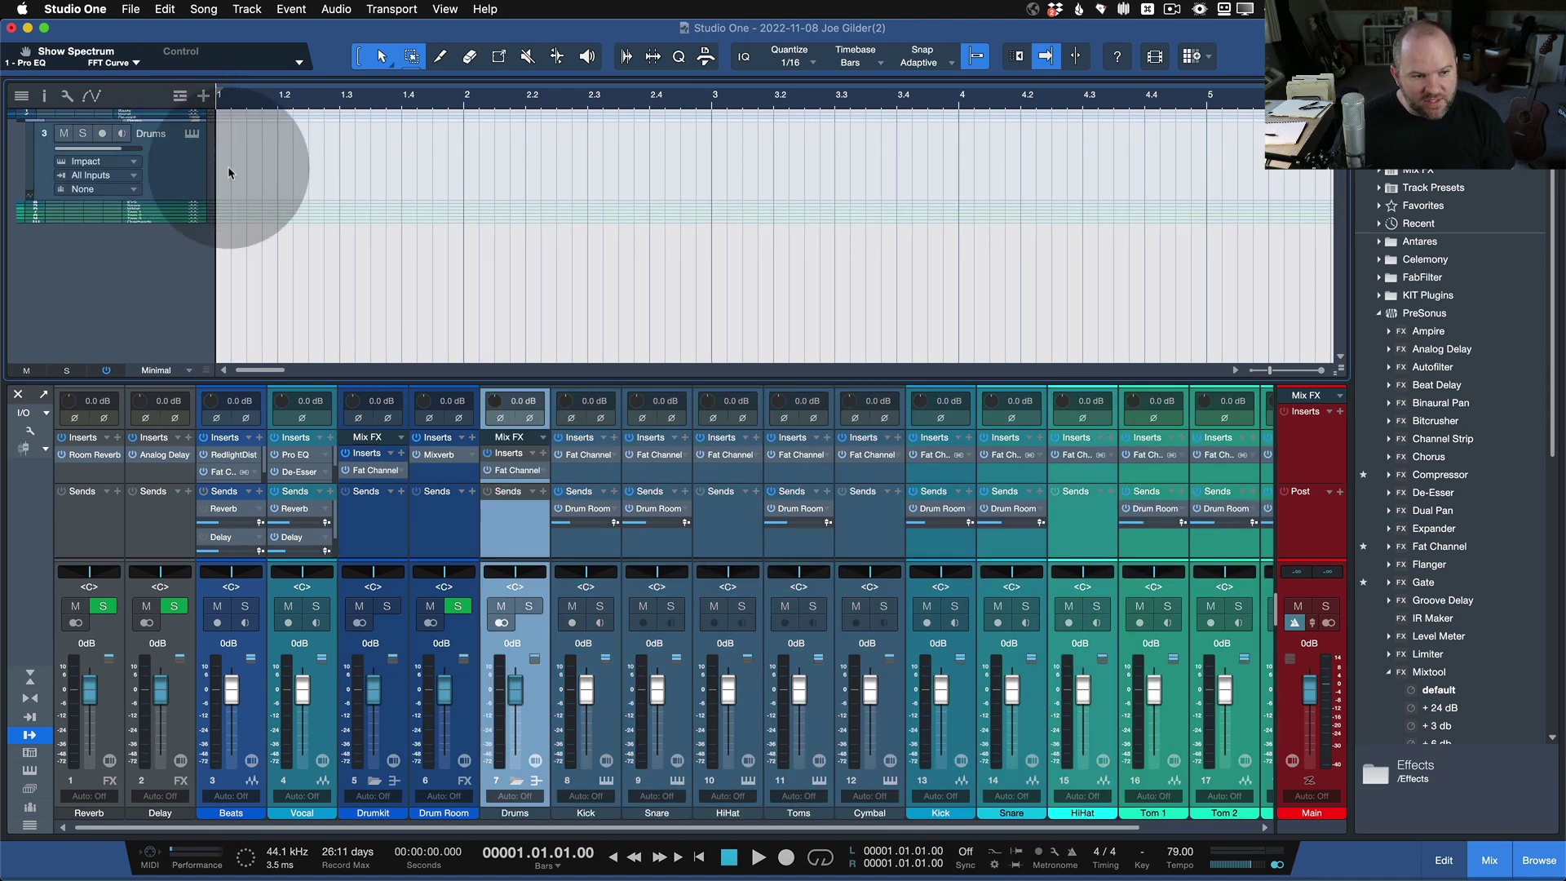
Compare the sends to the Drum Room effects channel on the new instrument drum channels and the existing Drumkit channels.
left_click(944, 540)
scroll(944, 538, "right", 3)
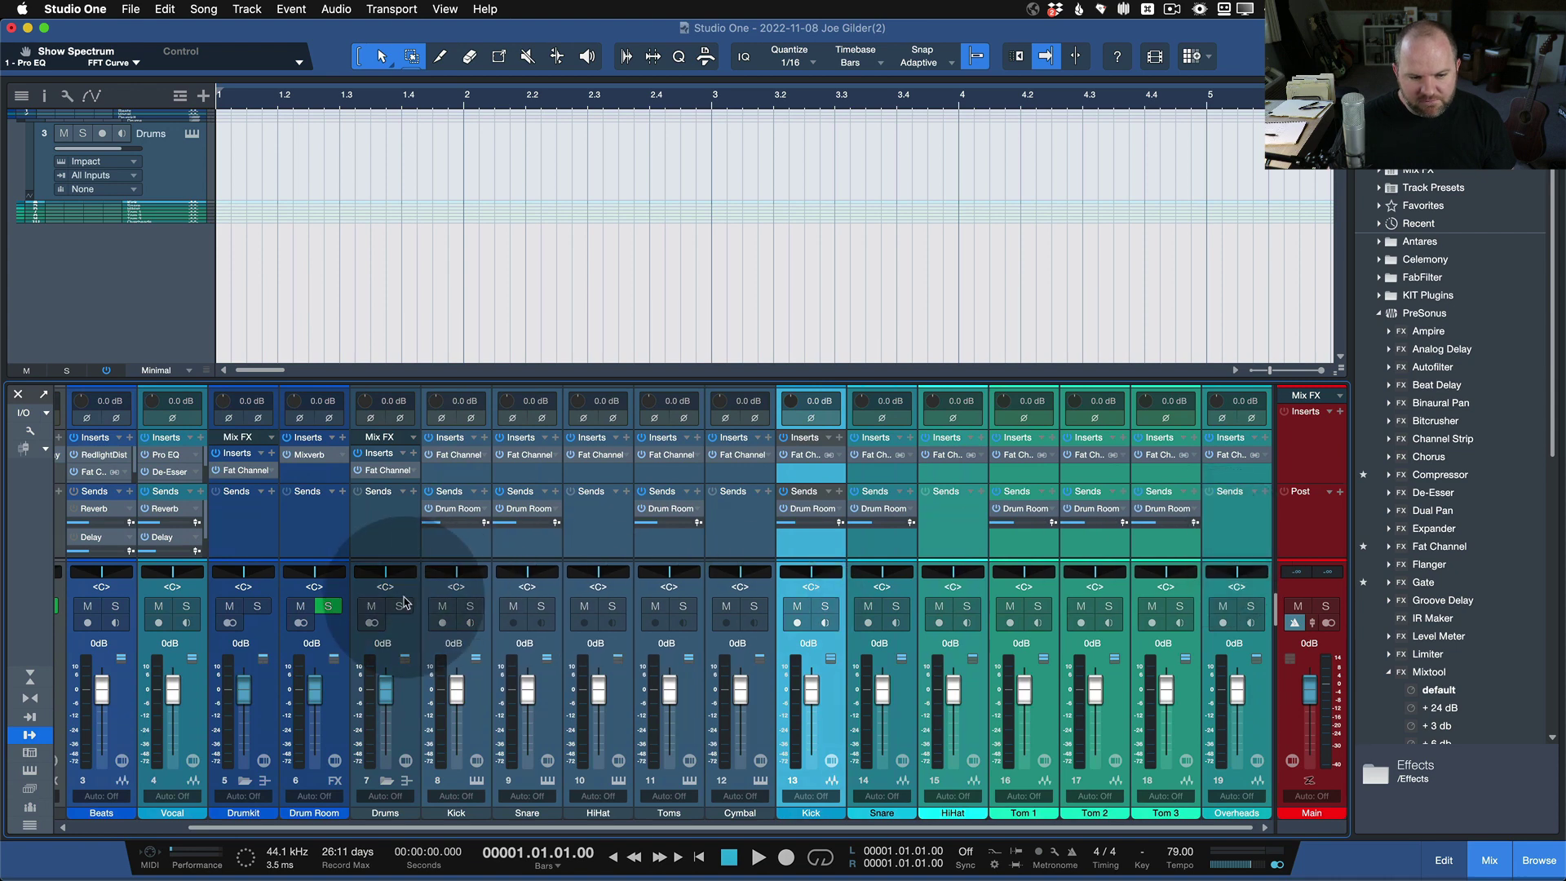
left_click(456, 538)
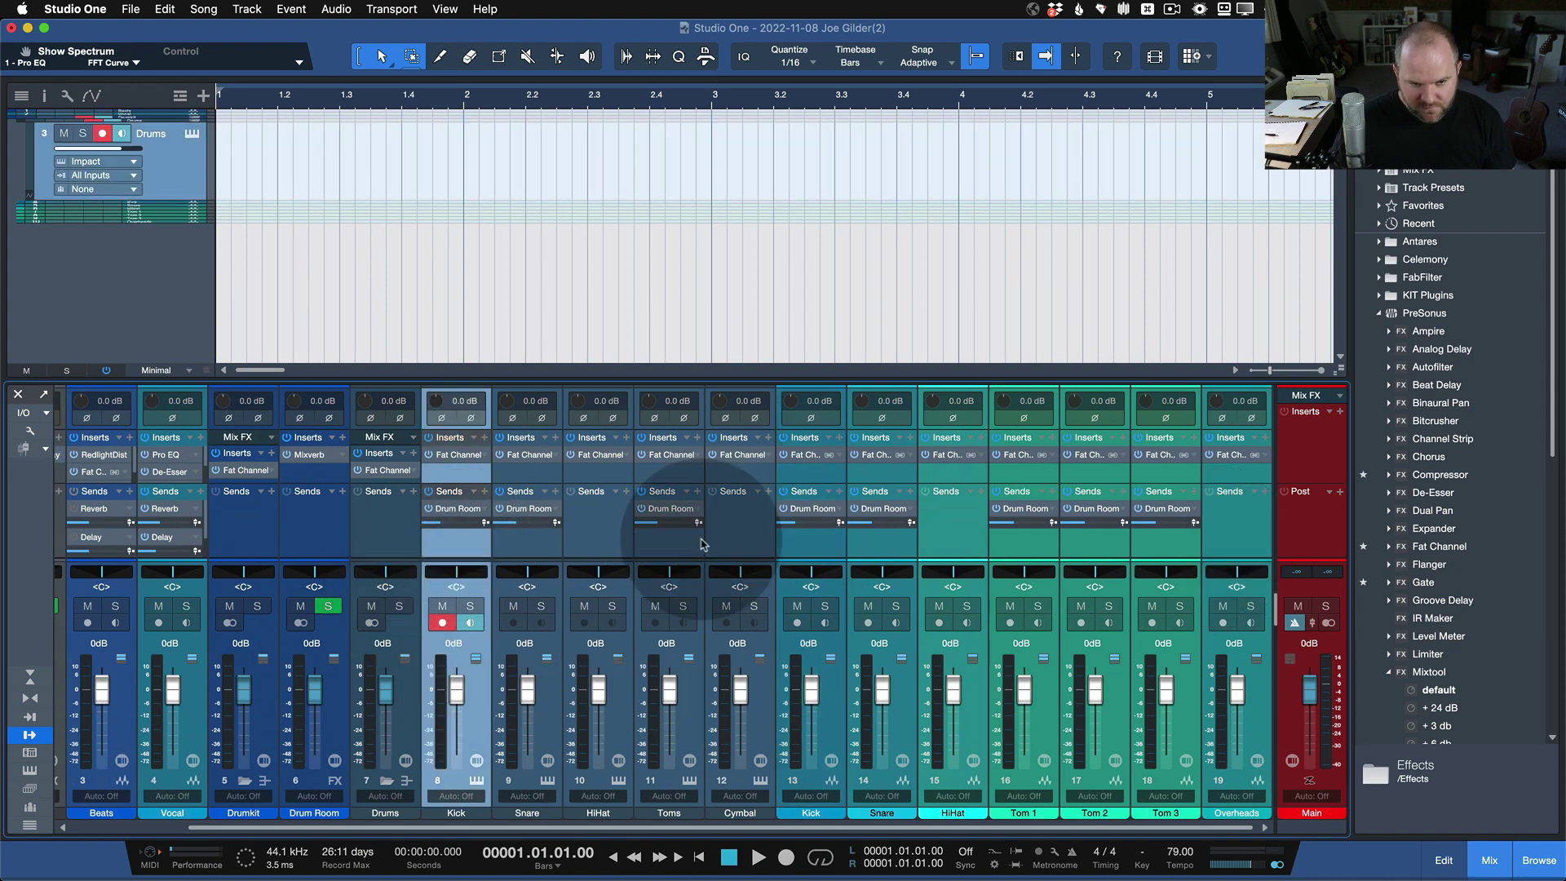
left_click(1174, 545, "shift")
left_click(1174, 545)
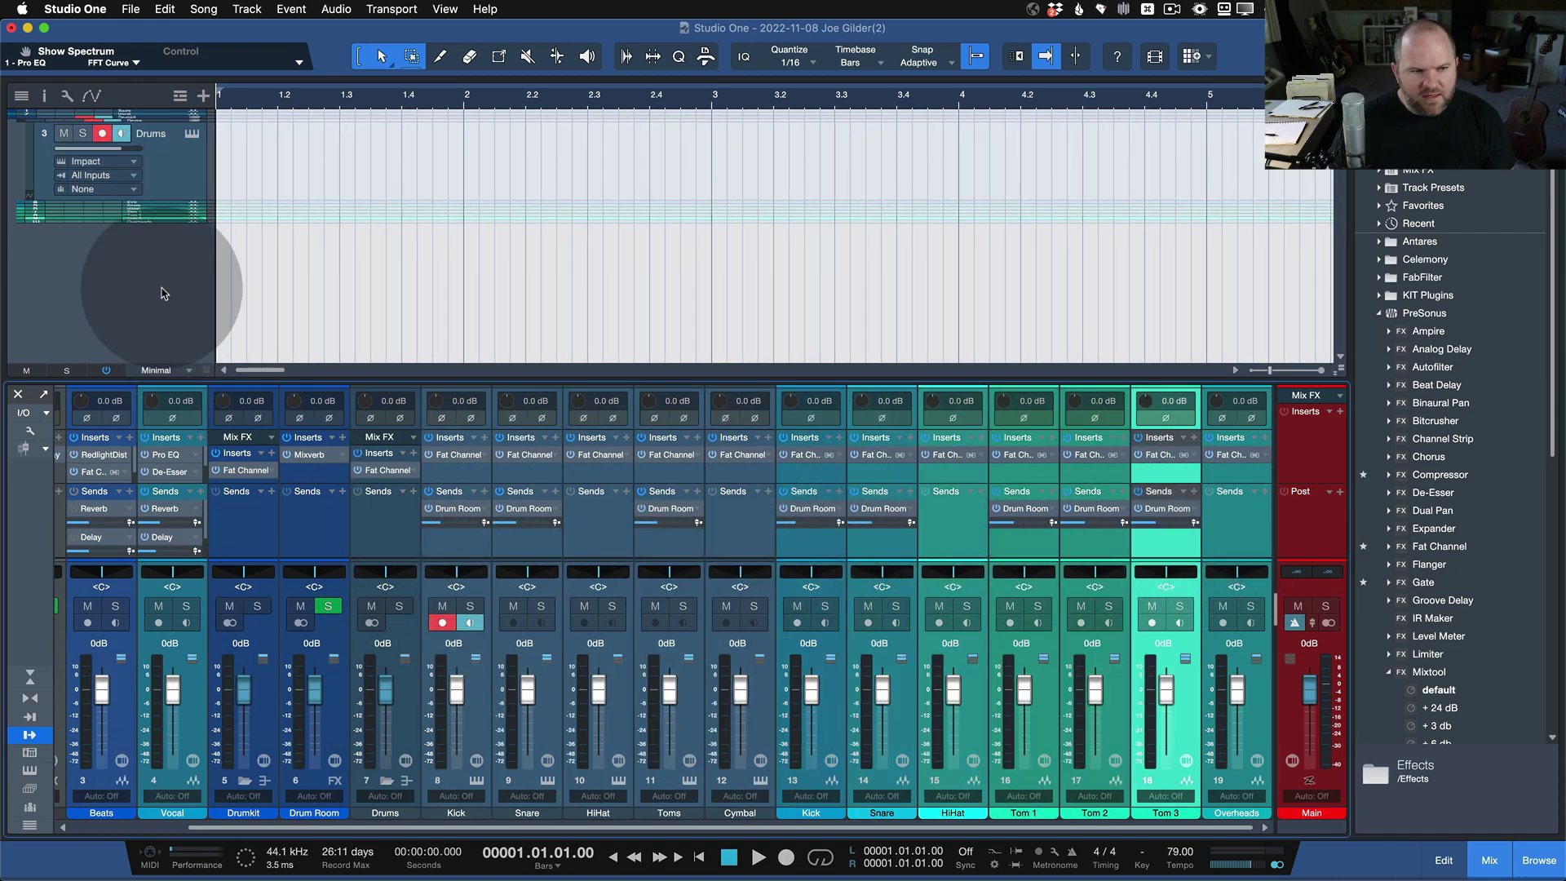
Open the Impact XT instrument of the new Drums track and audition its Snare pad.
key("shift+e")
key("shift+e")
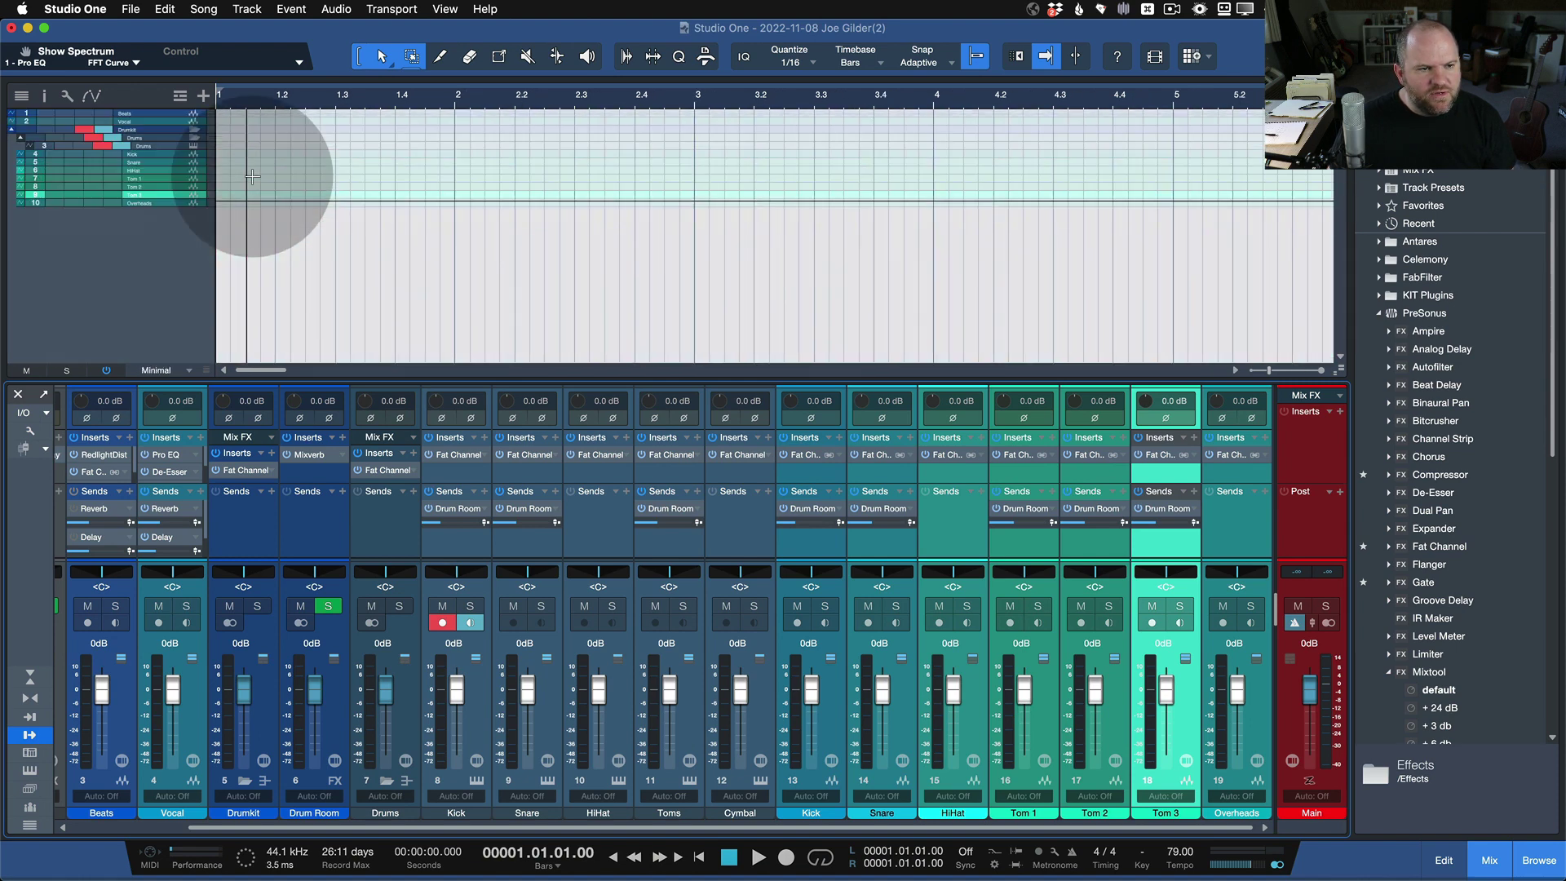
scroll(245, 242, "up", 10)
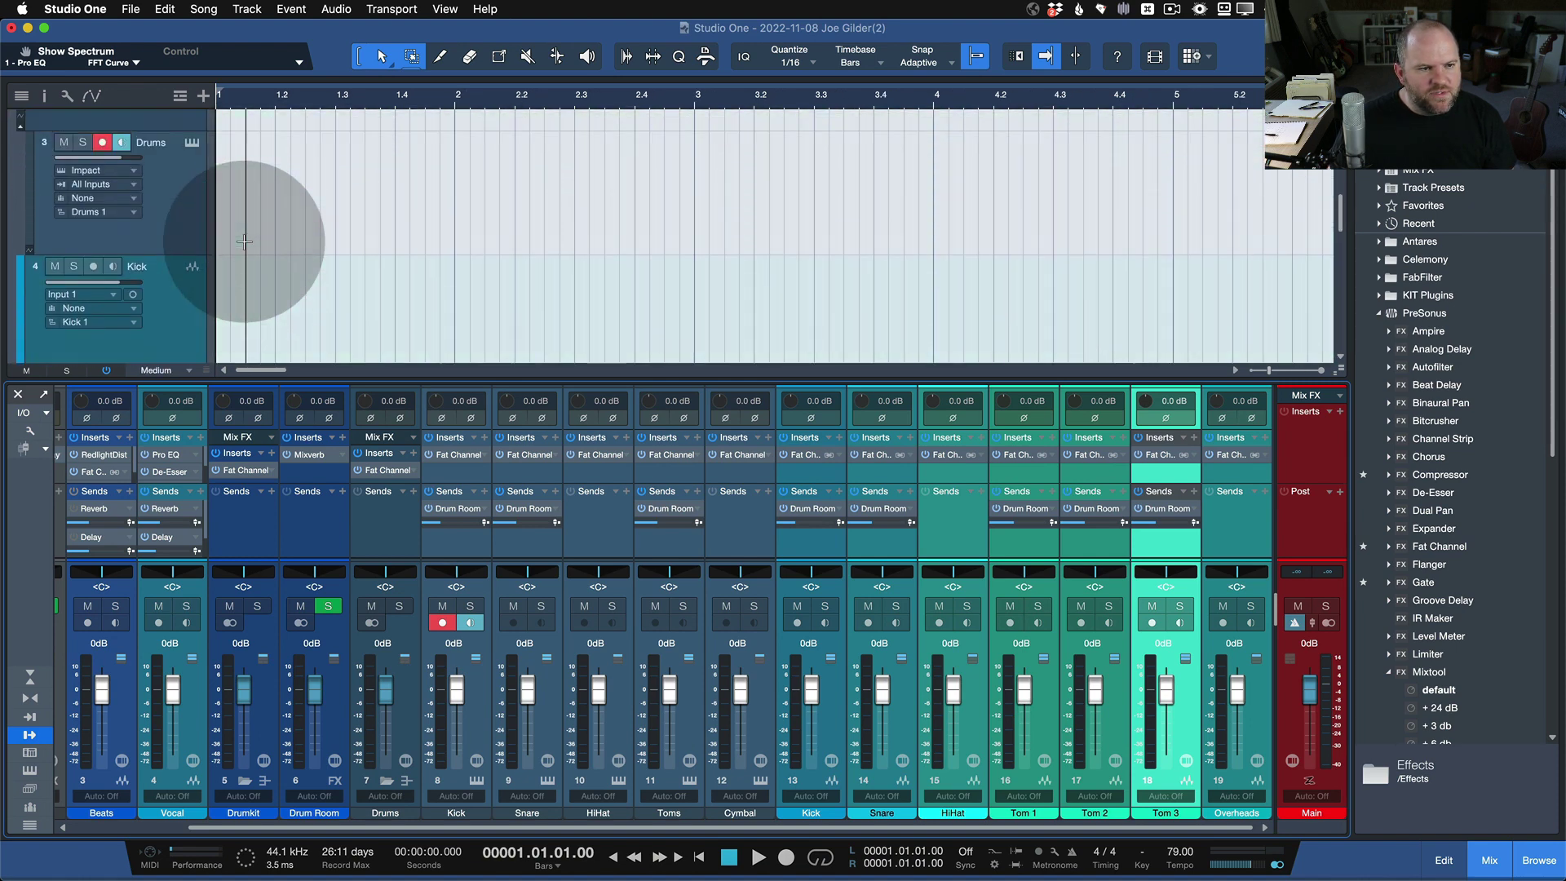
left_click(160, 342)
left_click(192, 283)
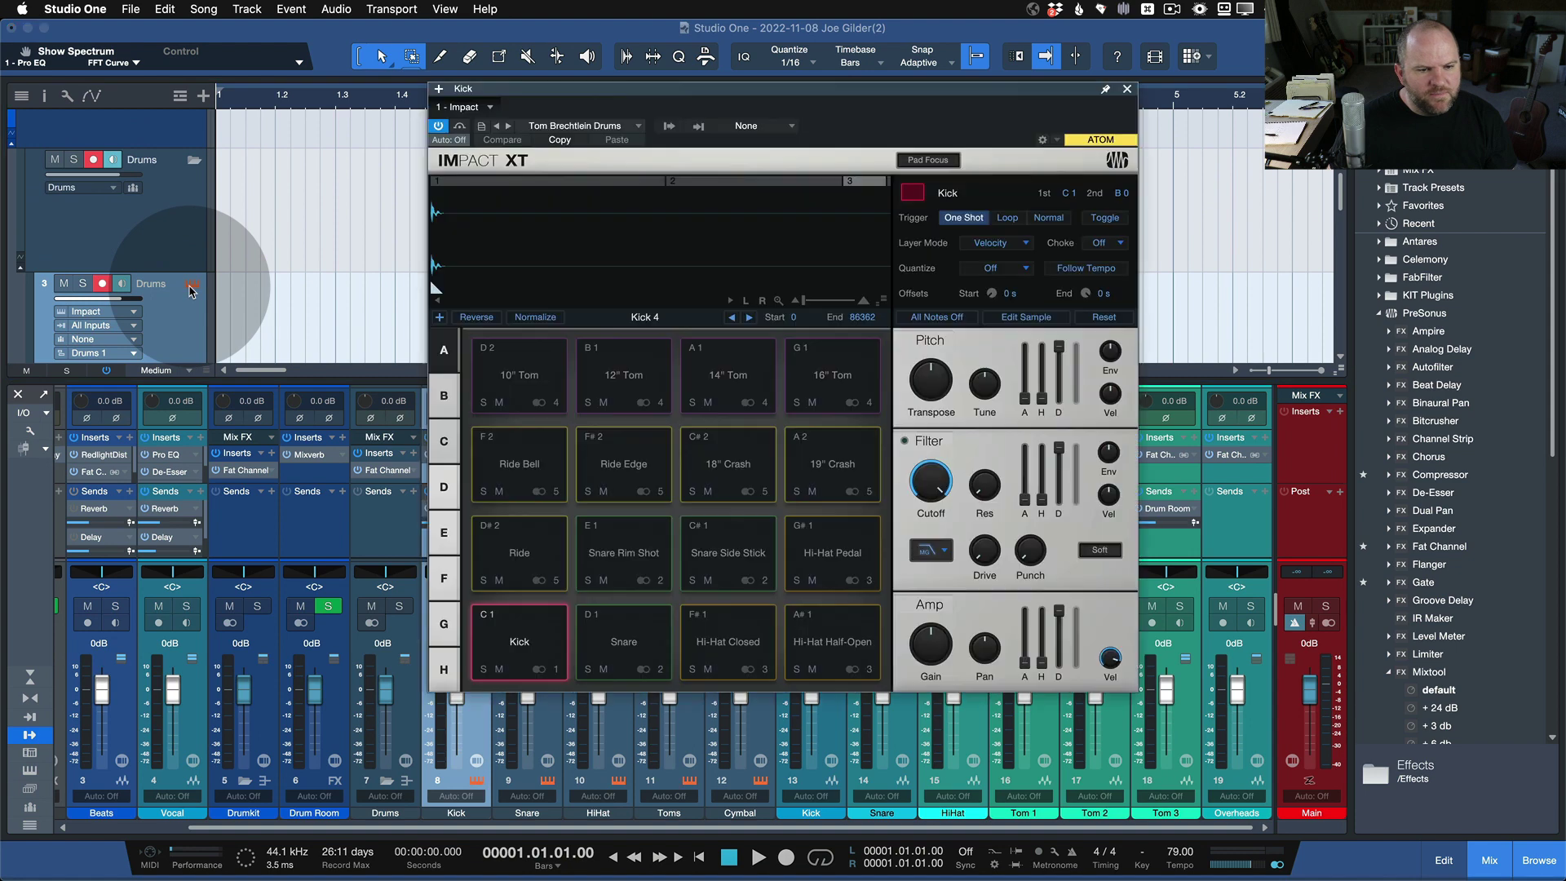
left_click(624, 641)
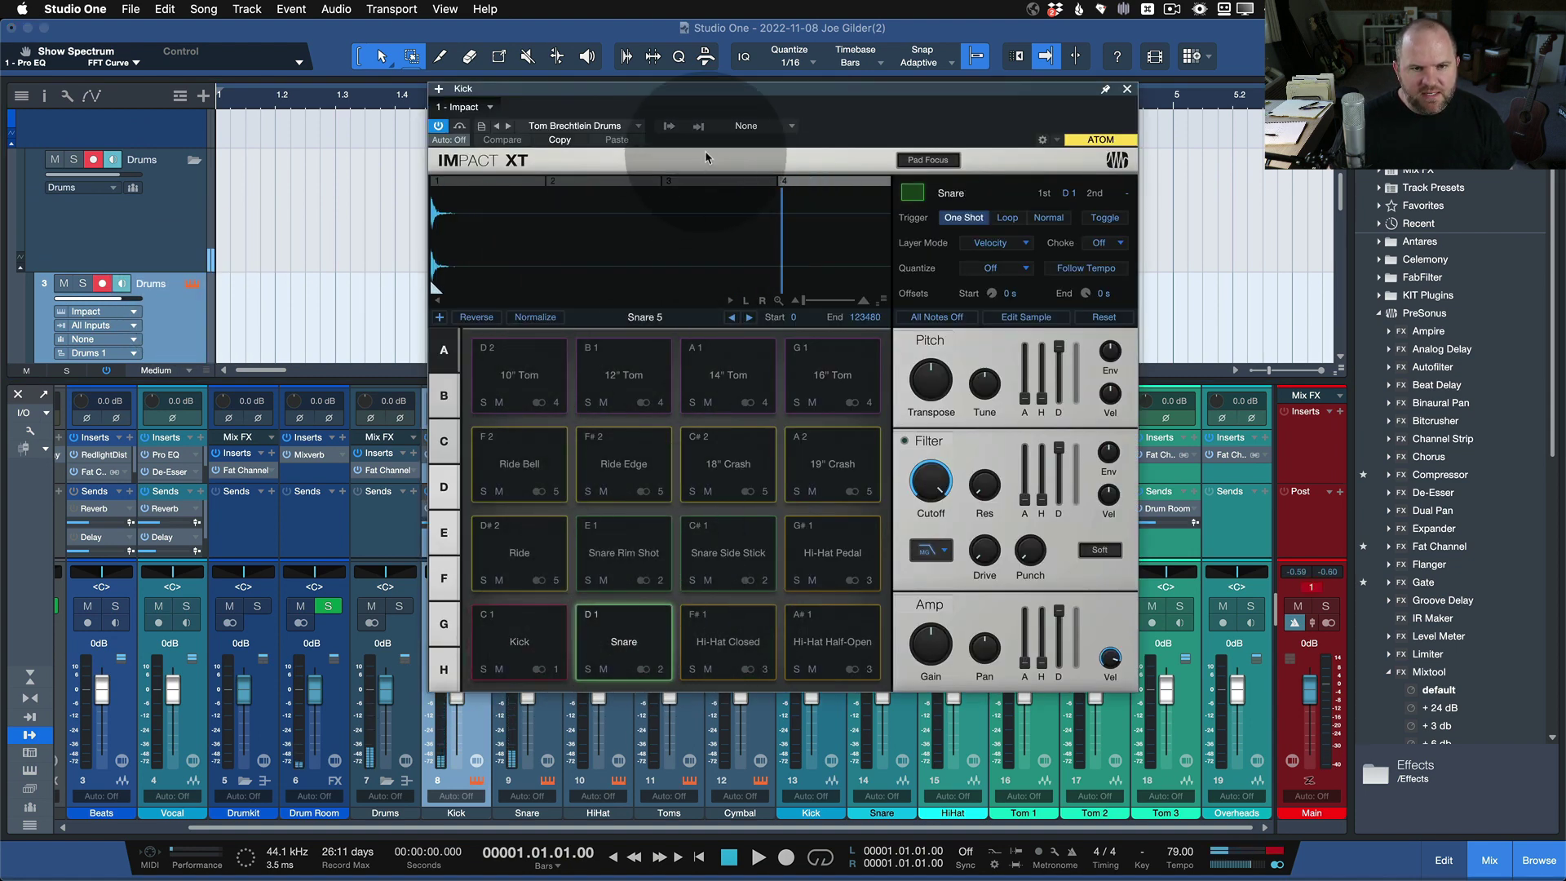
left_click_drag(761, 88, 810, 75)
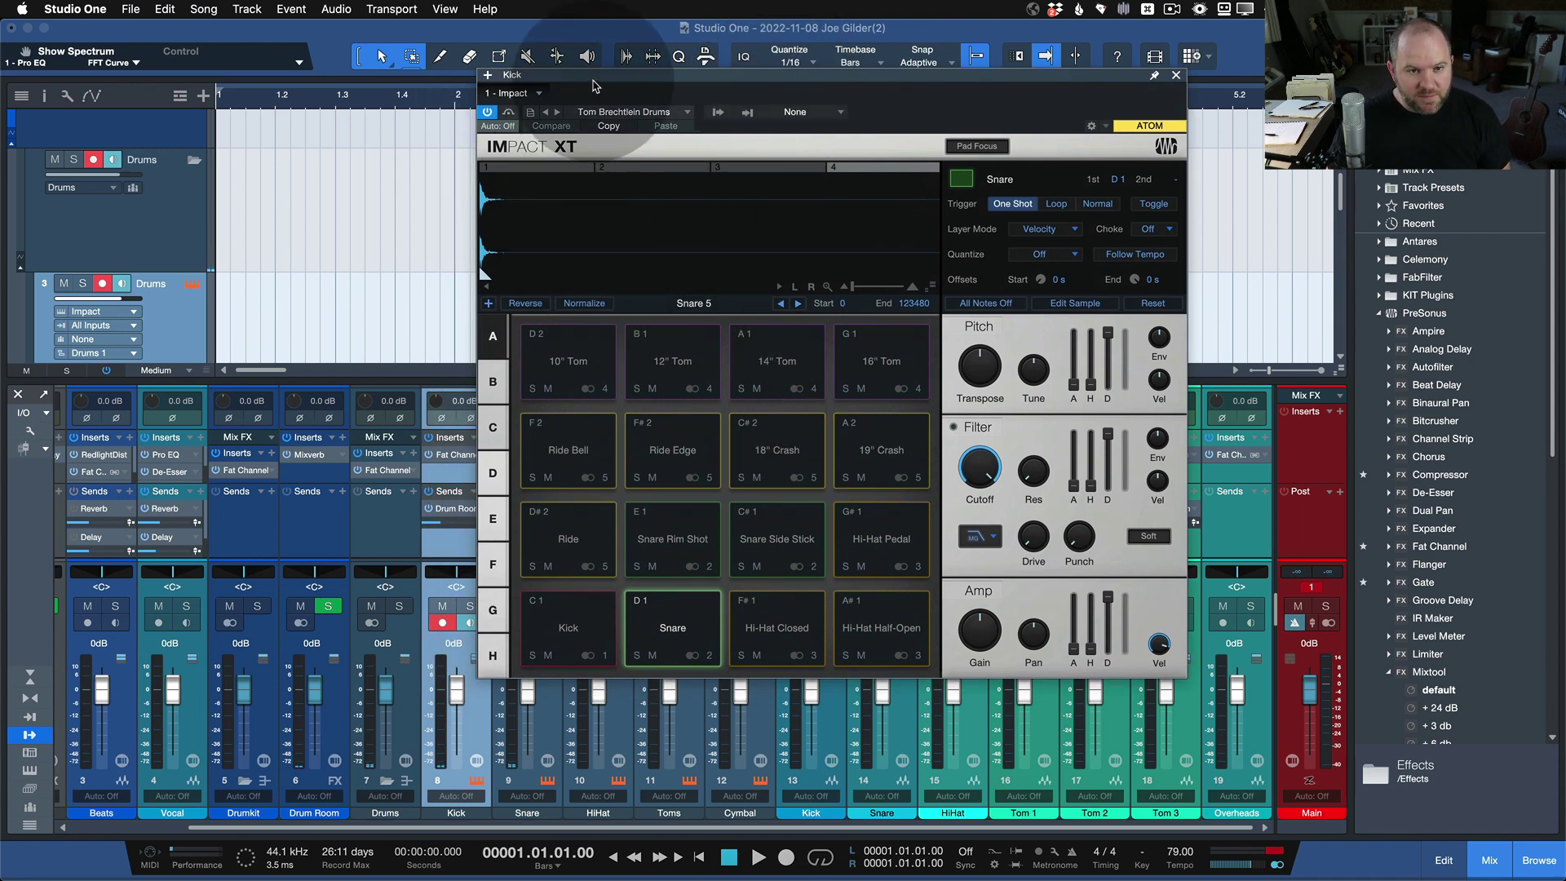
left_click_drag(593, 86, 549, 76)
Play the kick, snare and closed hi-hat through the Qwerty Keyboard device, then close it and the Impact XT editor.
key("Caps_Lock")
left_click(670, 386)
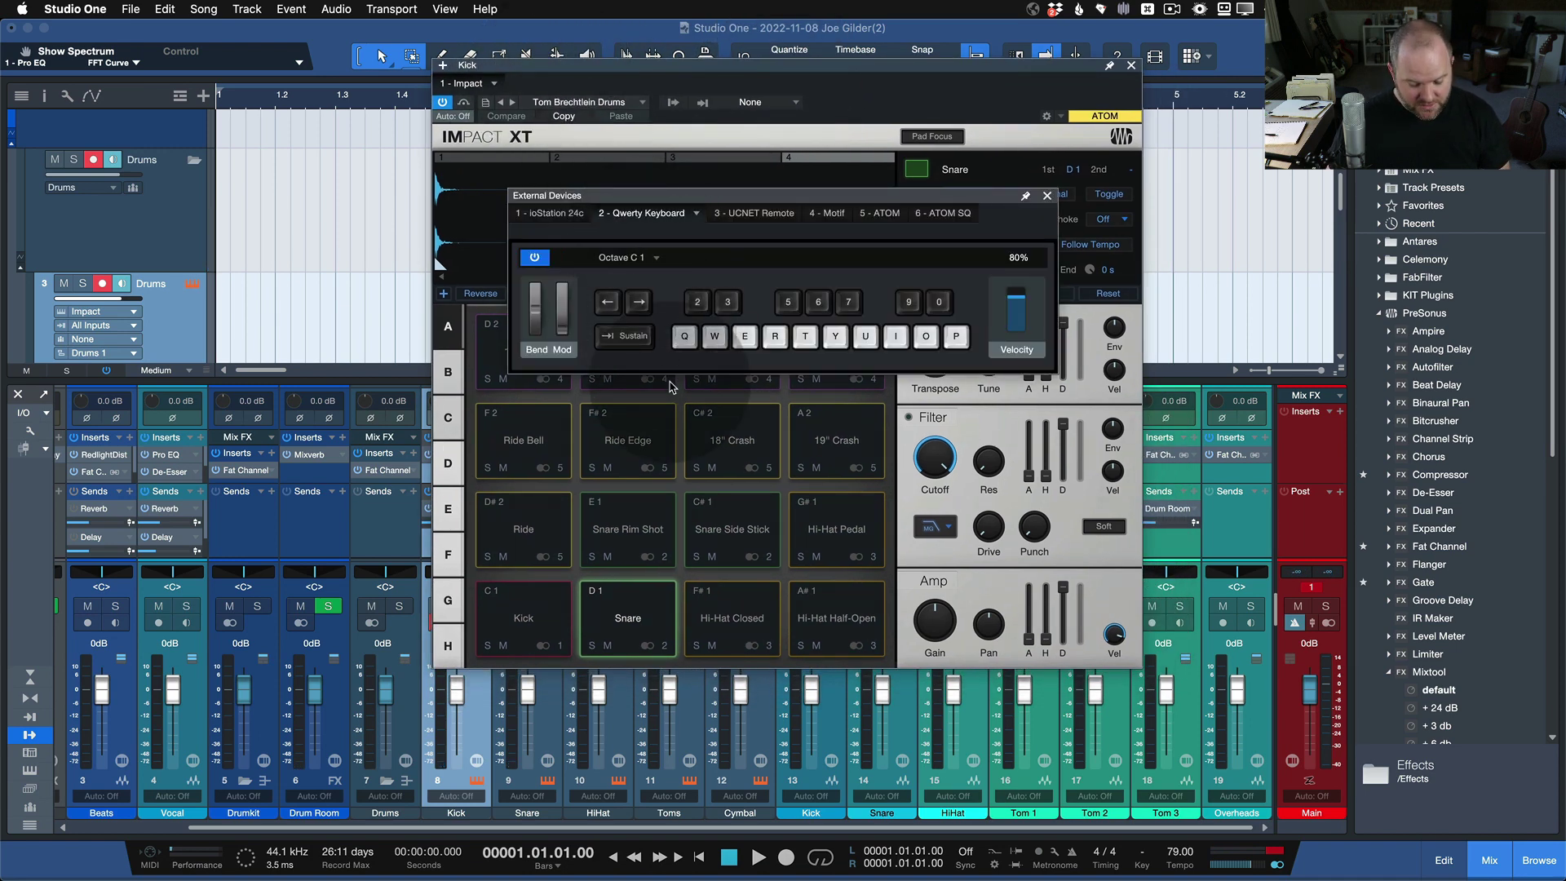
key("q")
key("5")
key("q")
key("w")
key("5")
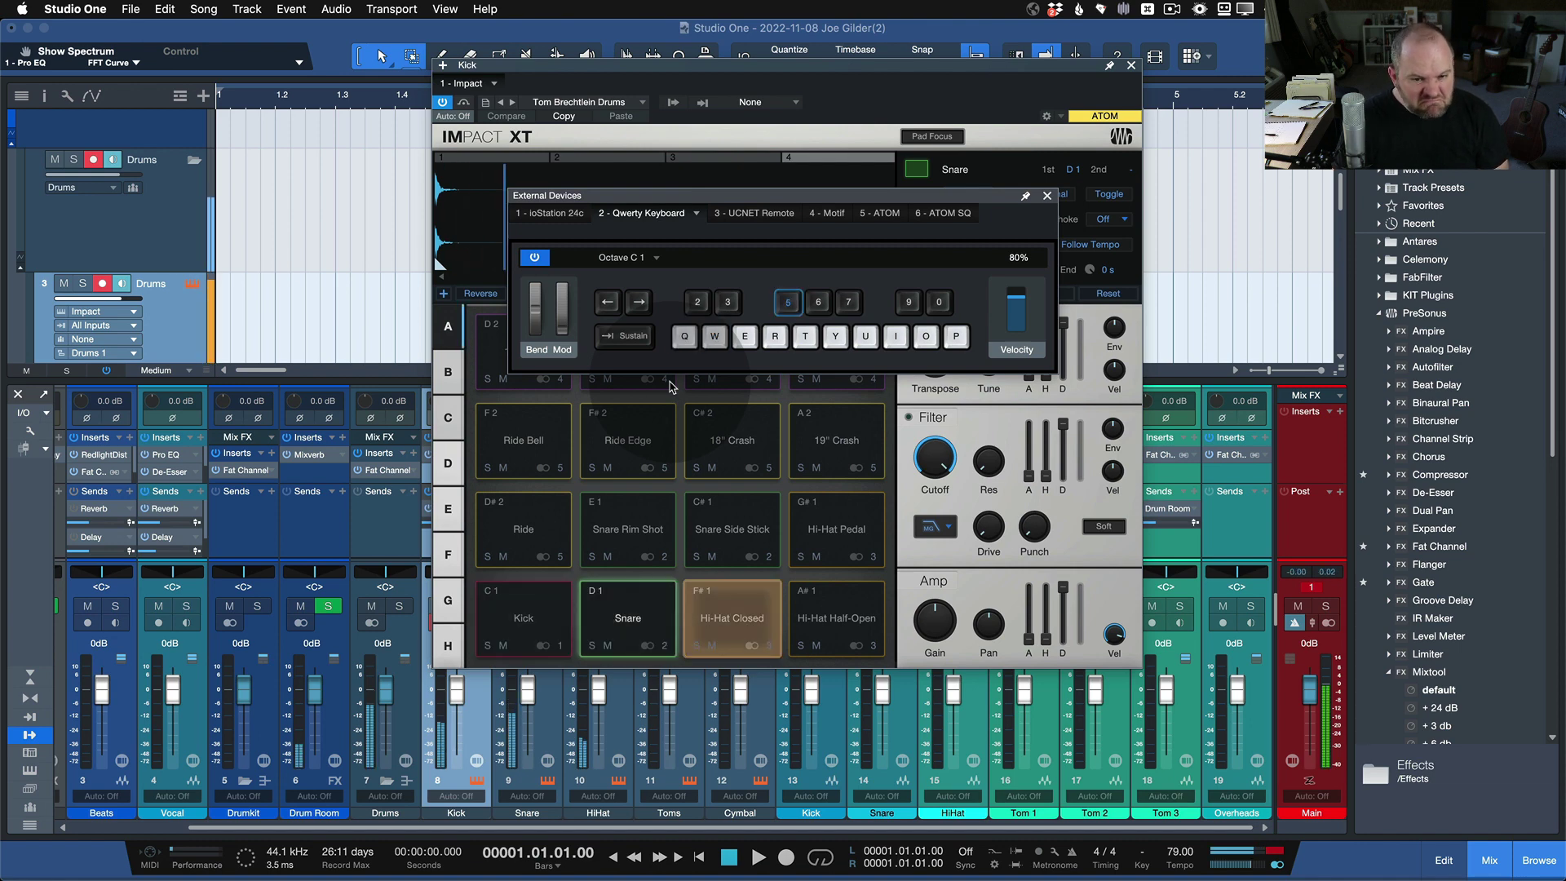
key("q")
key("q")
key("5")
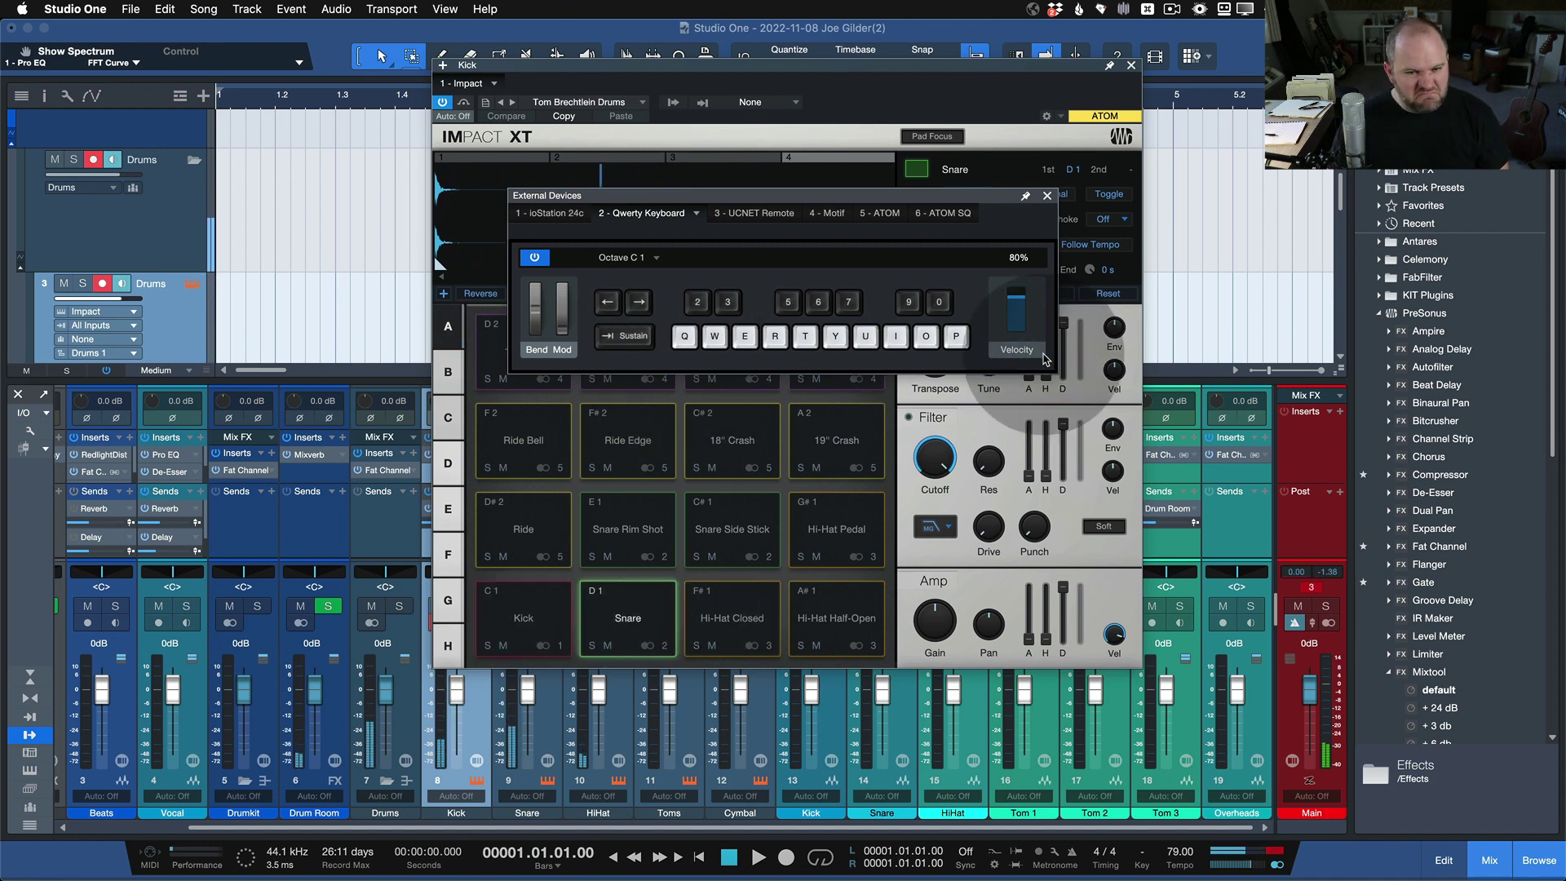
left_click(1047, 198)
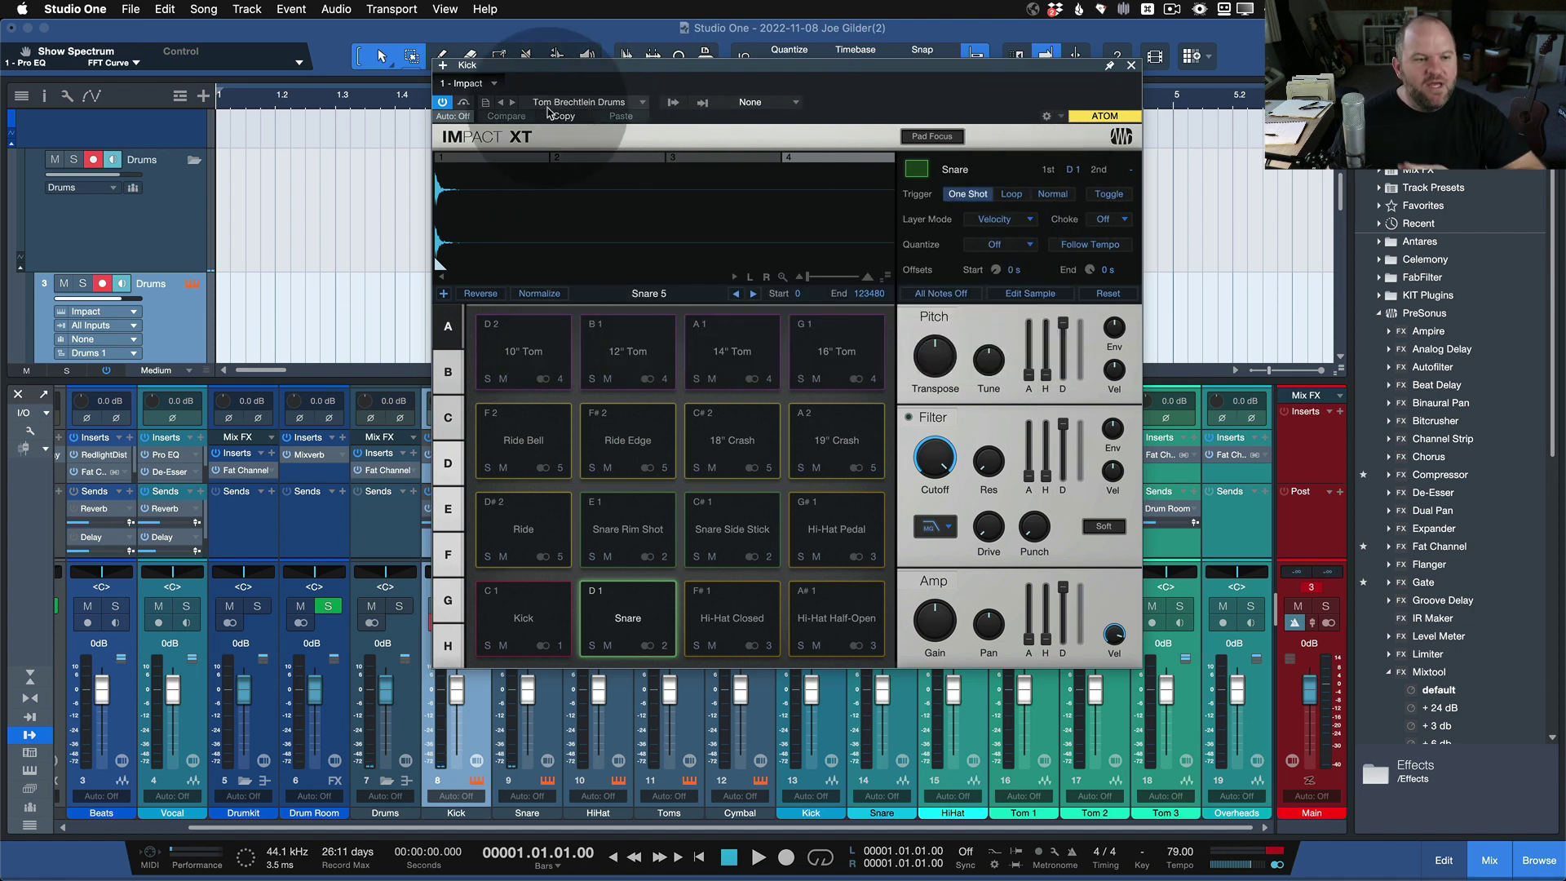
left_click(1132, 65)
Hide the console so the arrangement fills the window, showing a longer stretch of the timeline.
key("w")
key("w")
key("w")
key("w")
key("w")
key("w")
key("w")
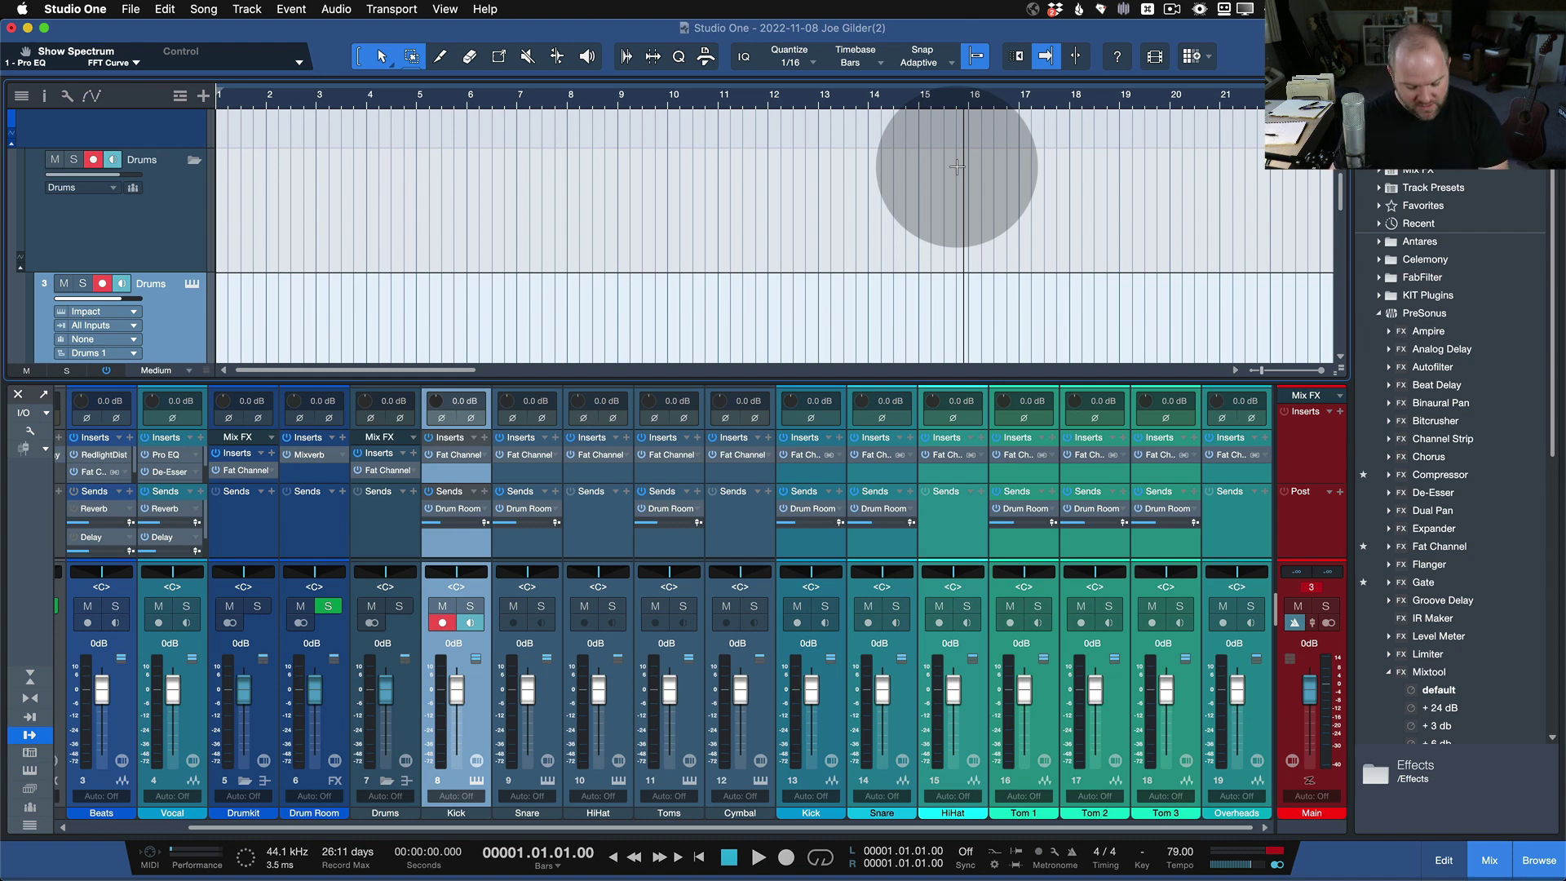
key("F3")
key("w")
key("shift+w")
key("shift+w")
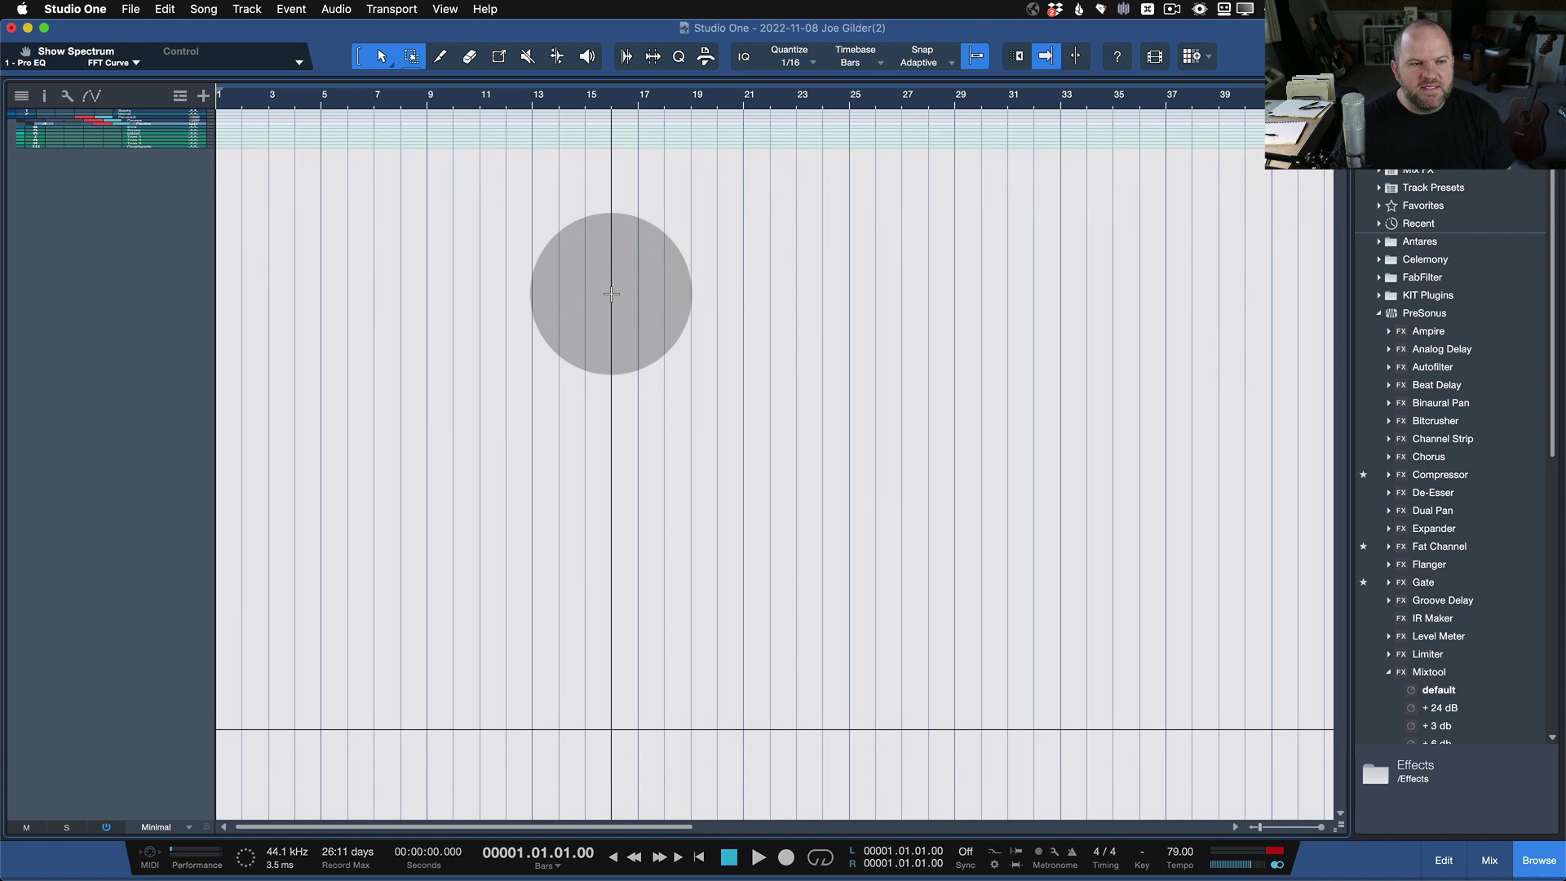
Load the CNLG Drums track preset from the JOE folder of the browser's Track Presets below the Overheads track.
scroll(611, 294, "up", 5)
scroll(611, 294, "down", 4)
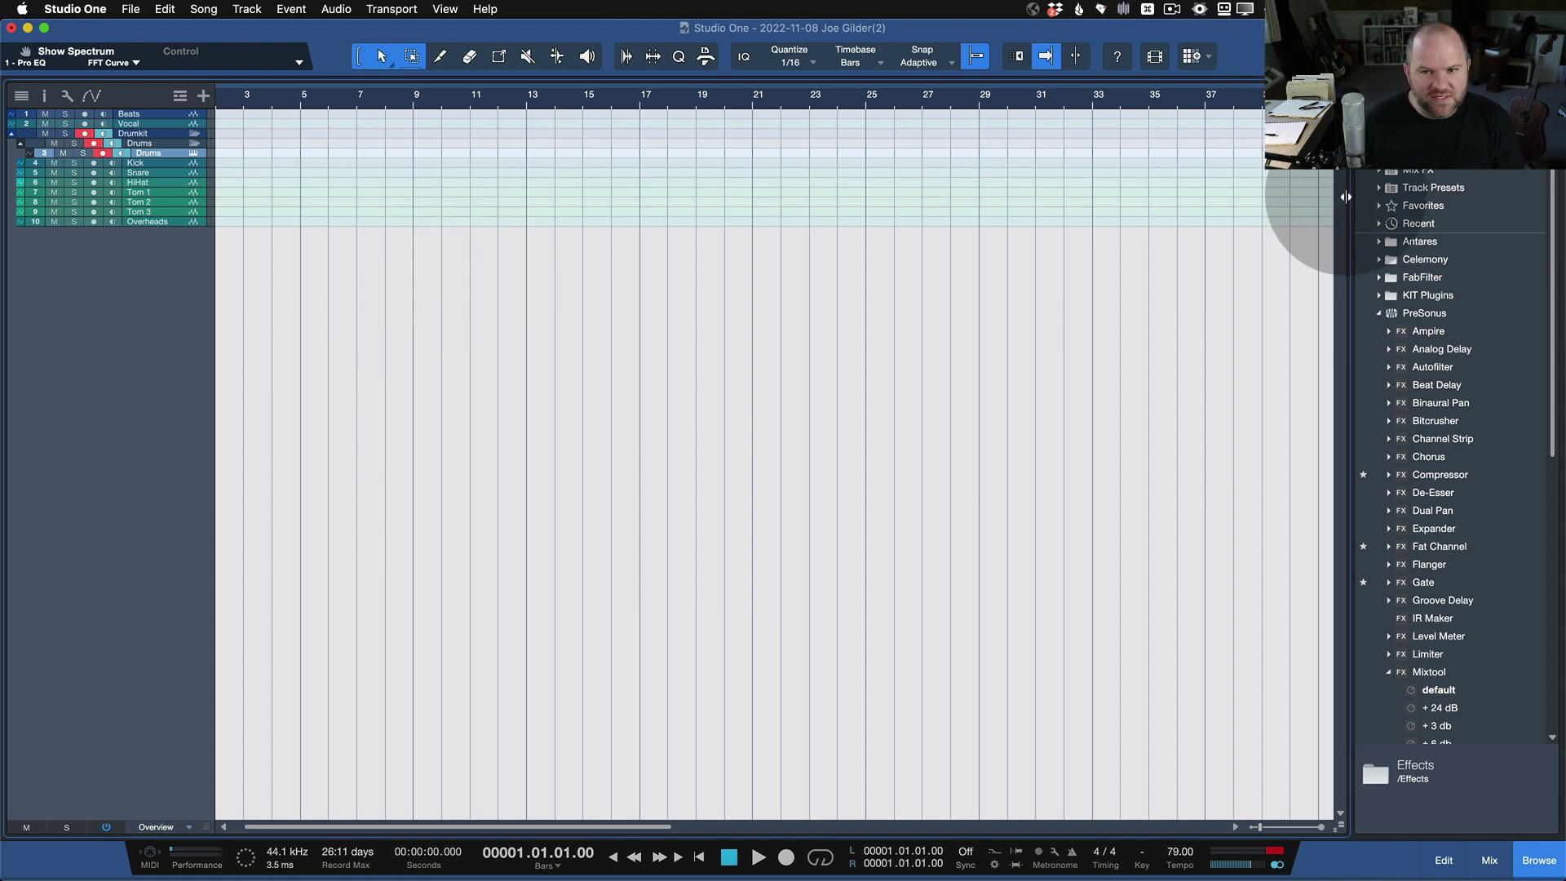
double_click(1433, 188)
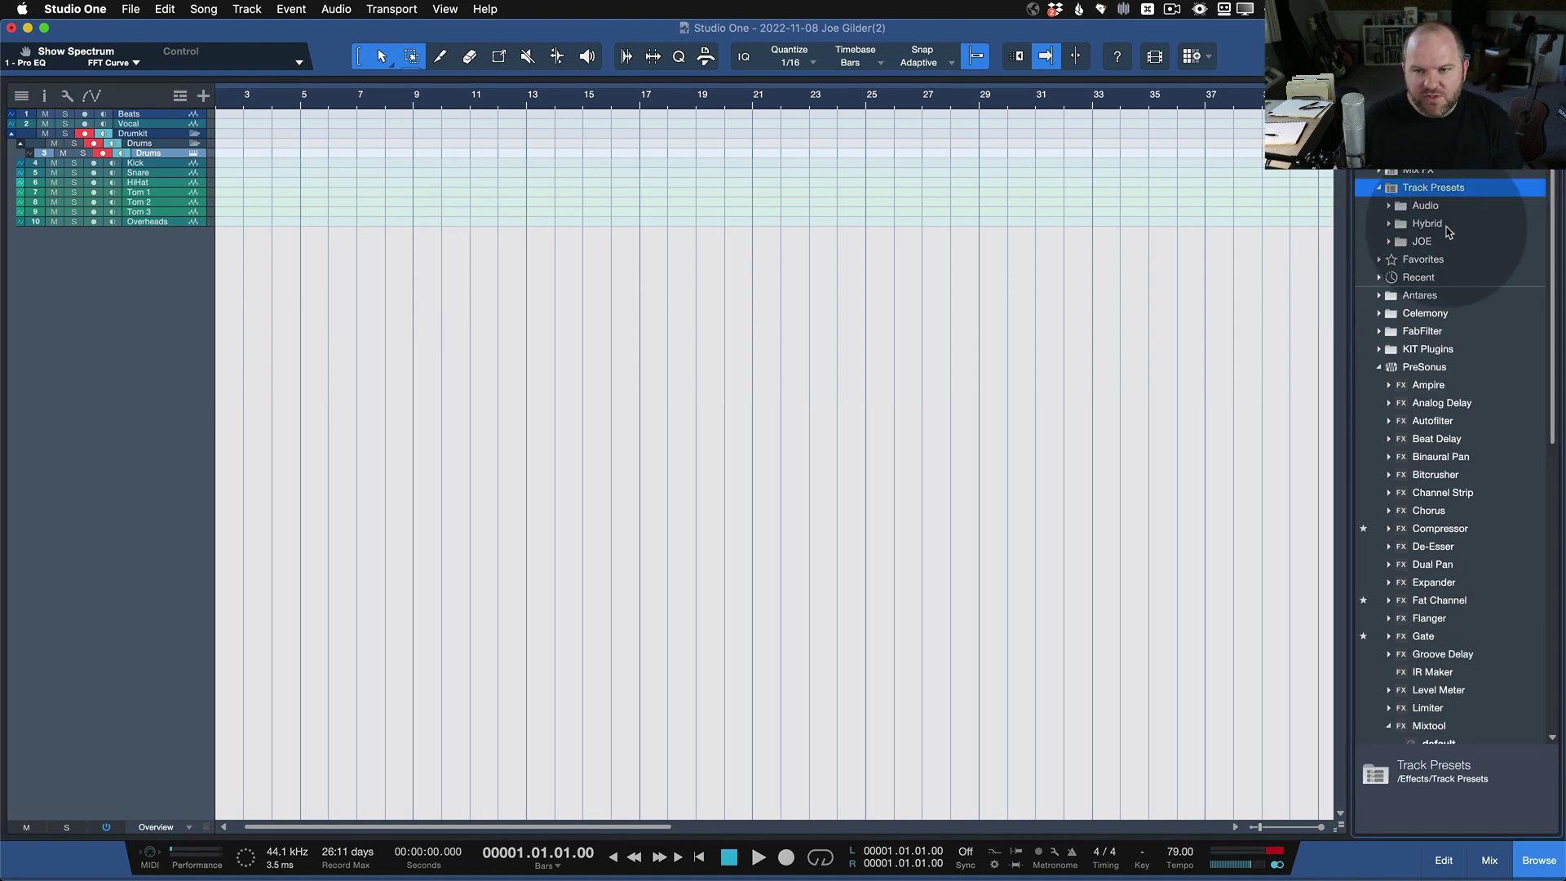
double_click(1422, 241)
left_click_drag(1452, 258, 650, 477)
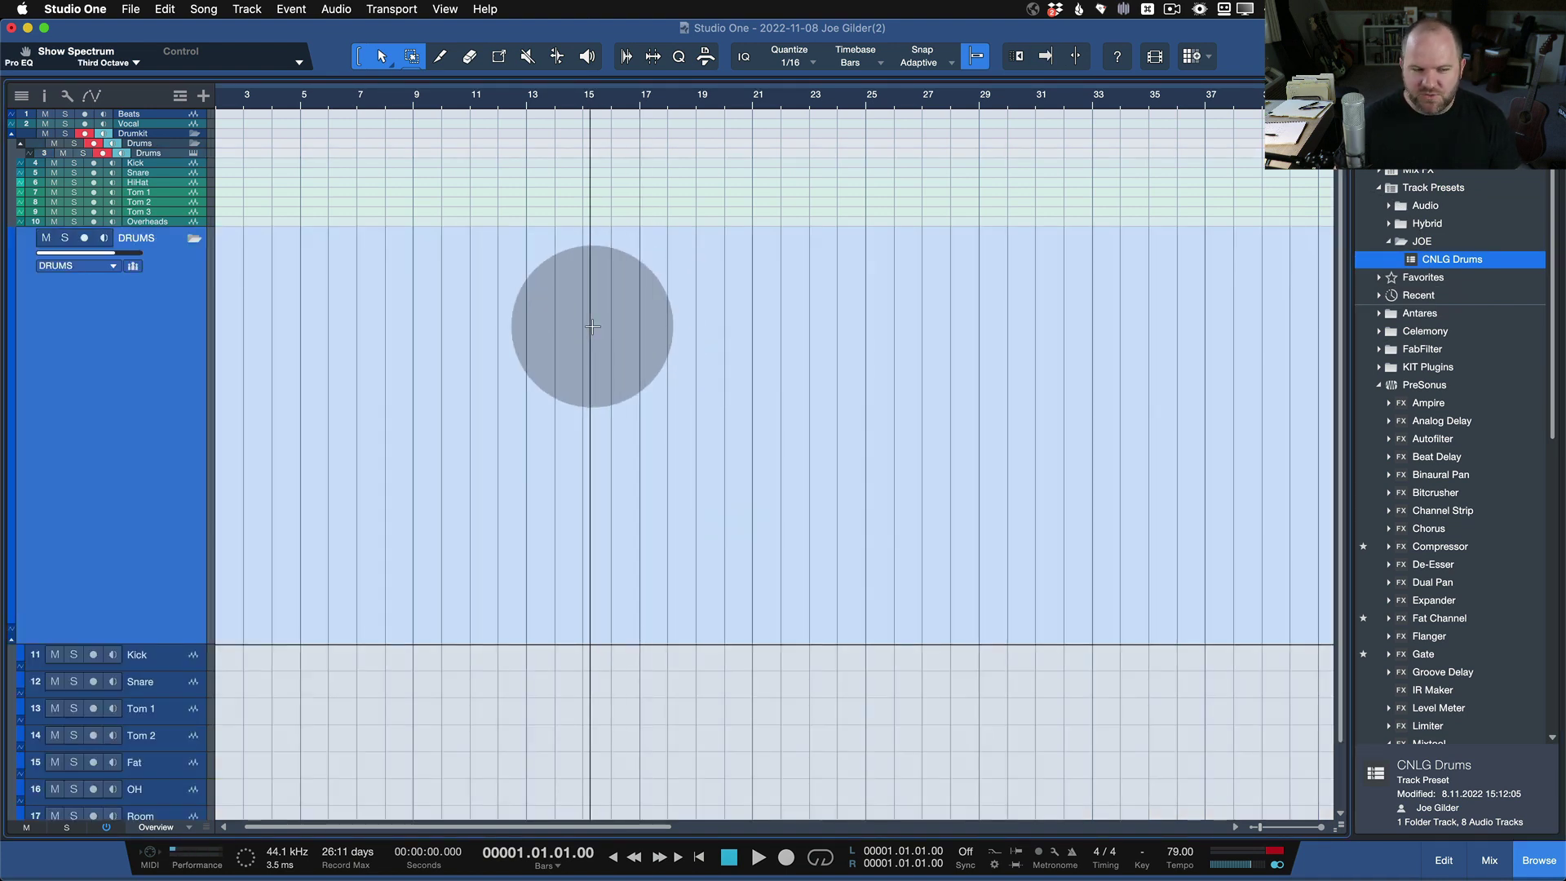
Look over the loaded DRUMS folder, its tracks and input assignments, and the other preset tracks in the song.
scroll(559, 350, "down", 5)
scroll(558, 350, "up", 5)
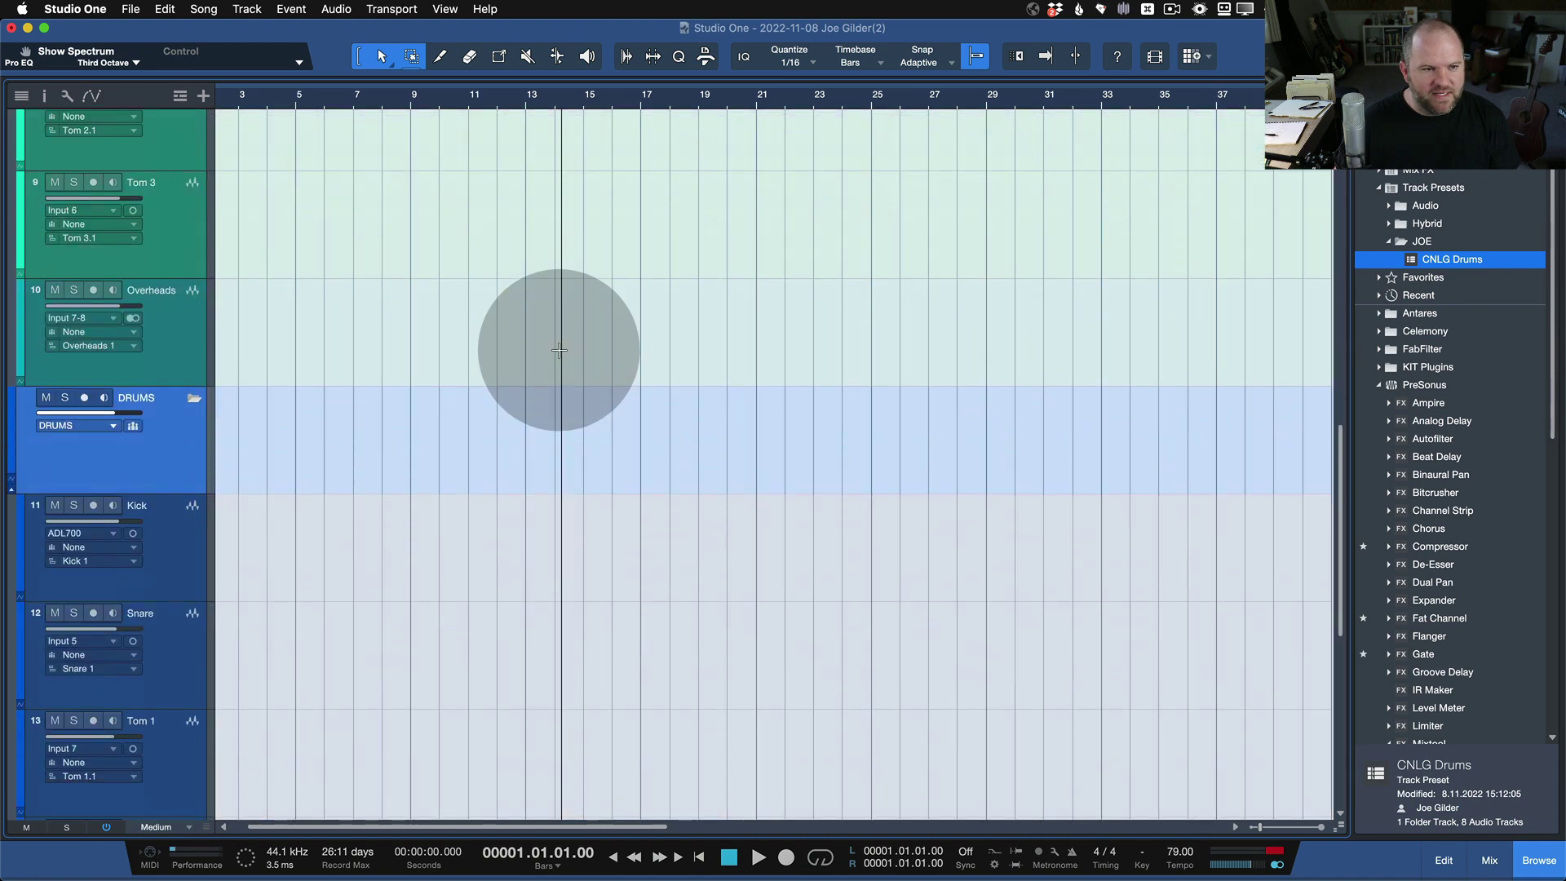
scroll(559, 350, "down", 4)
scroll(559, 350, "up", 3)
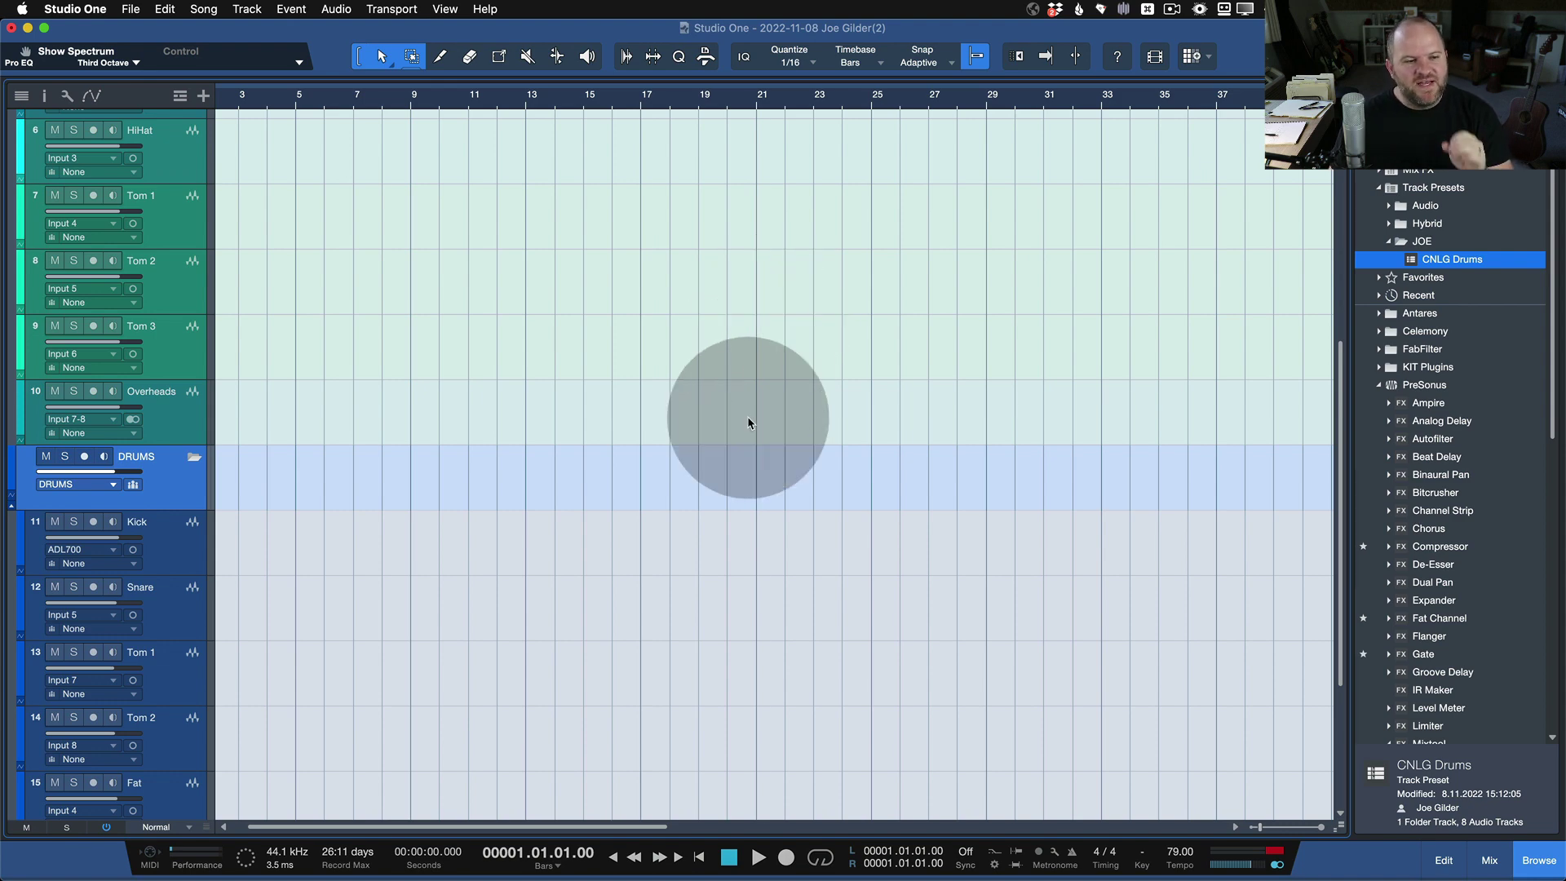
scroll(744, 416, "up", 5)
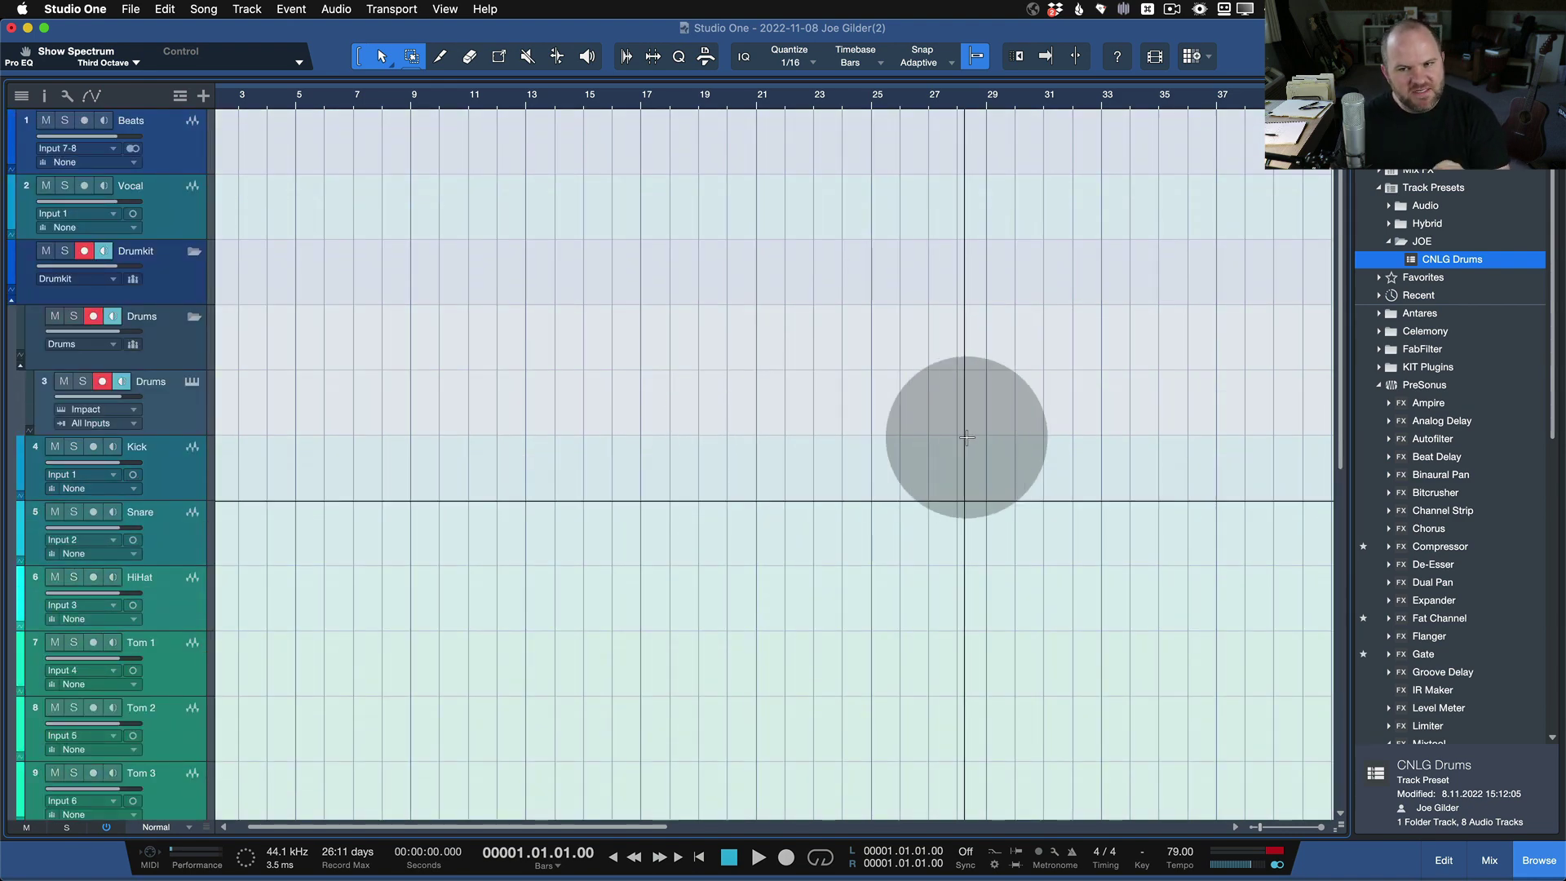